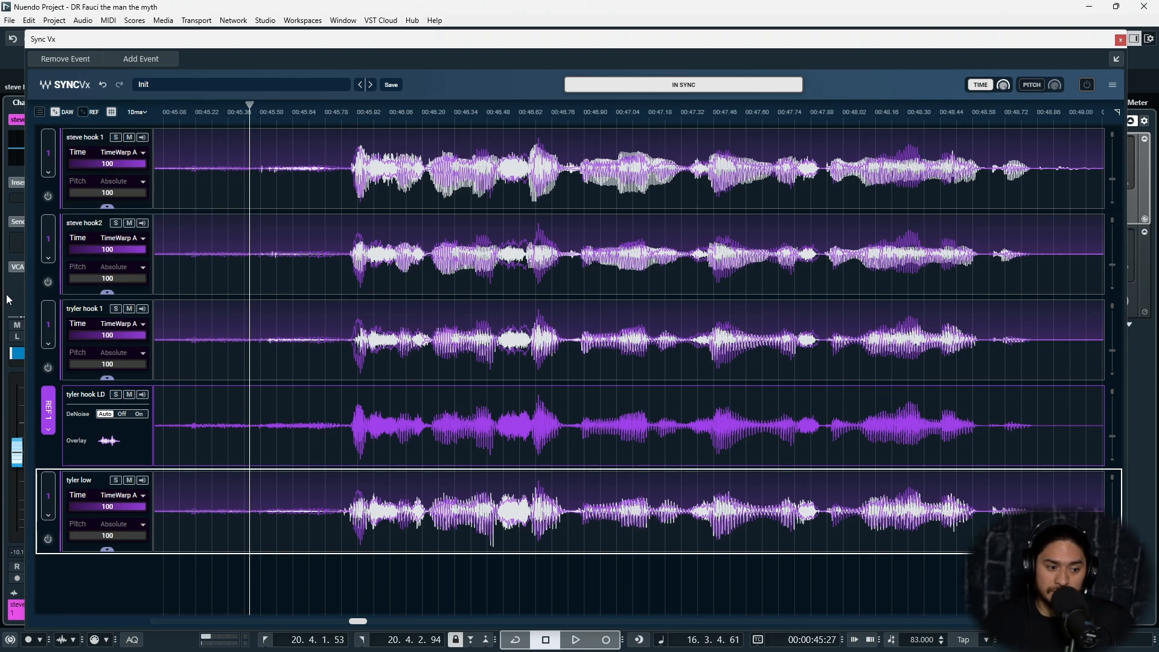
- Switch tyler hook LD to Ref 2 and back to Ref 1, and view the sync targets available for tryler hook 1
left_click(48, 432)
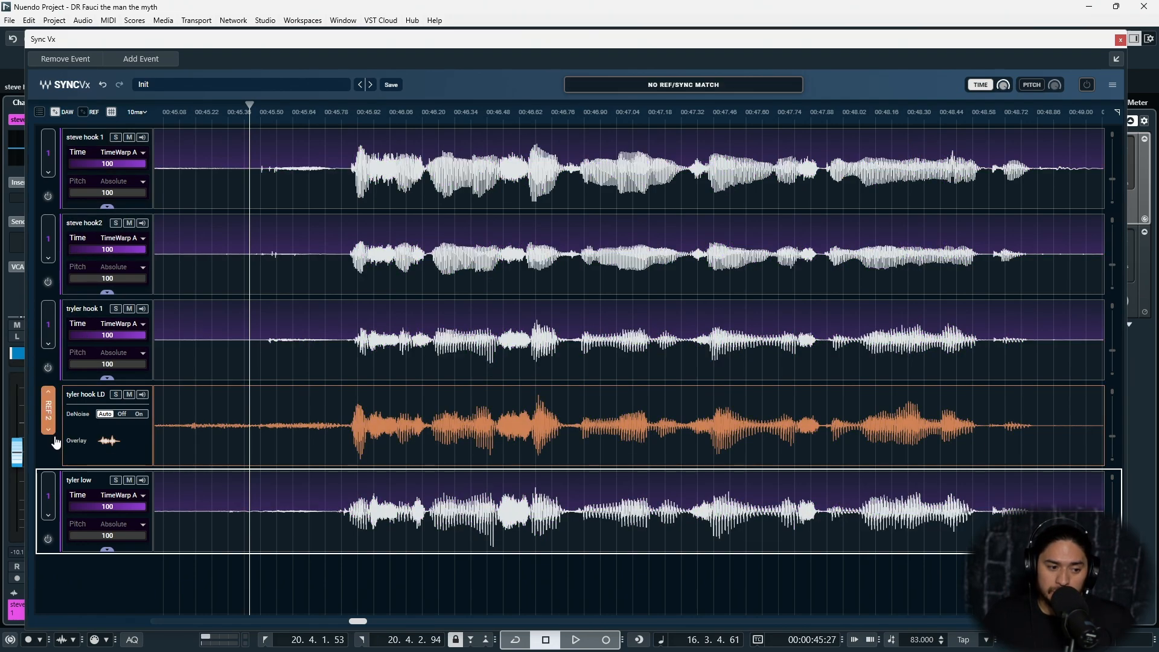
left_click(50, 396)
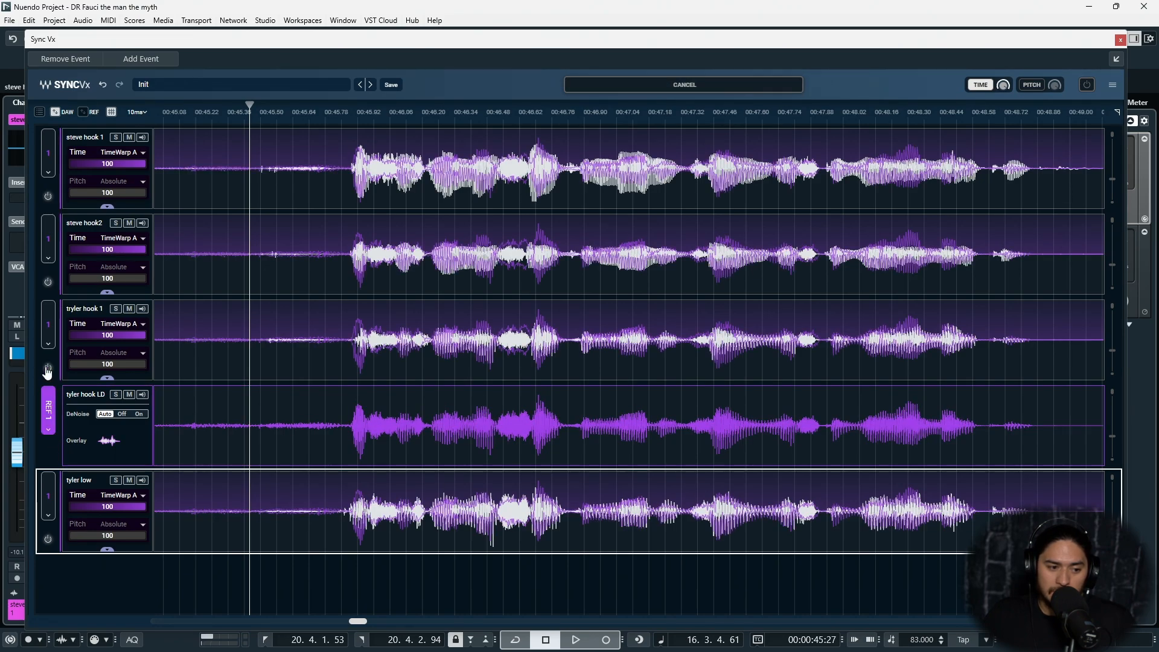
left_click(54, 326)
mouse_move(81, 309)
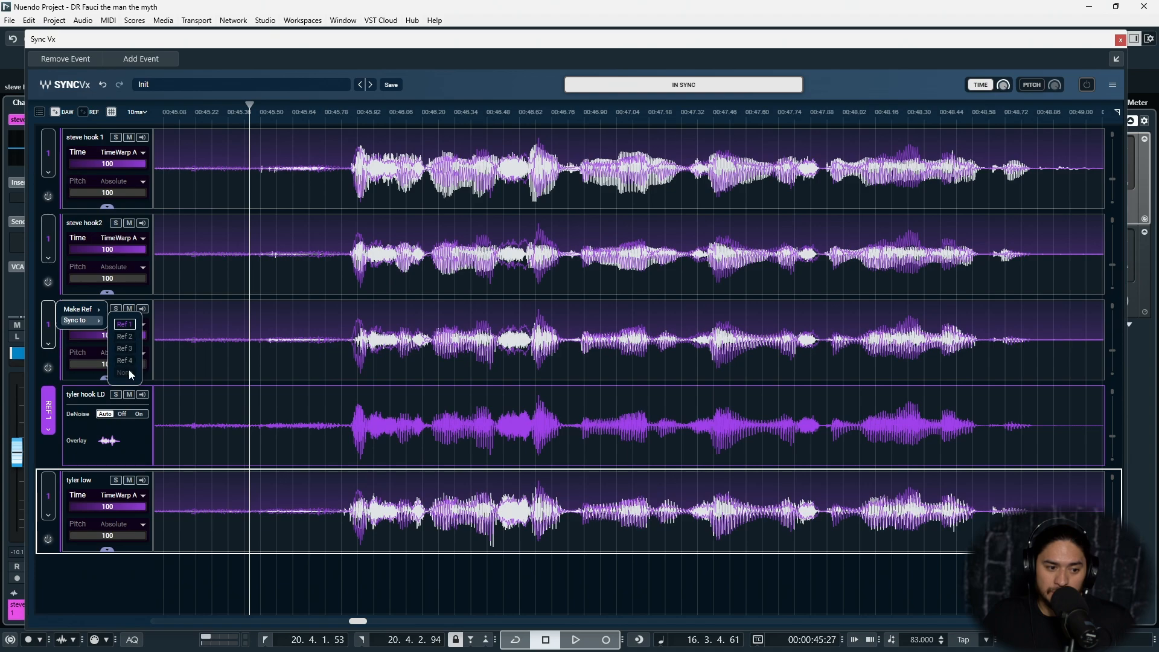
left_click(69, 566)
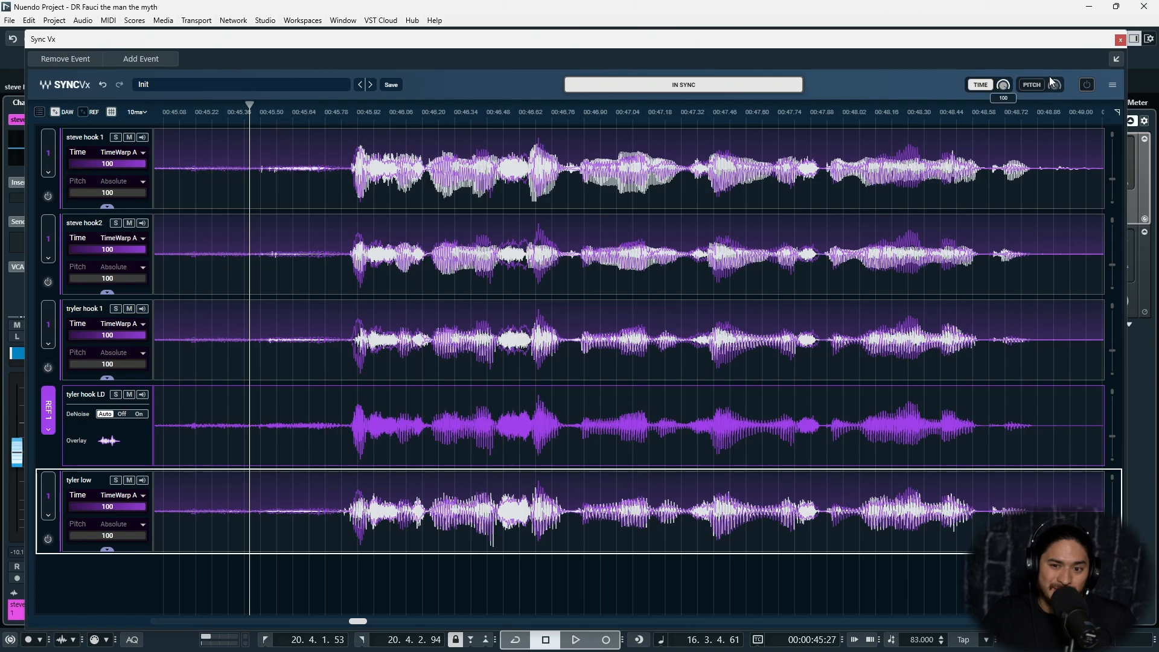
- Return to the project view, load Sync Vx as an insert effect on the steve hook 1 channel, and remove it
left_click(1120, 39)
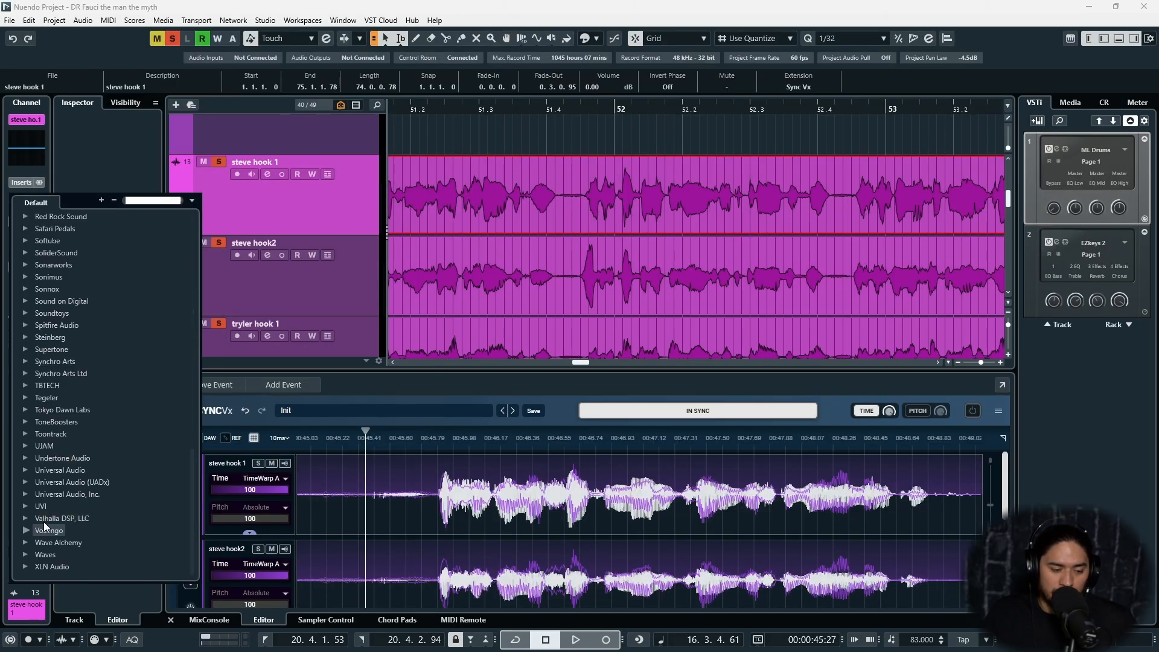
left_click(24, 555)
left_click(57, 556)
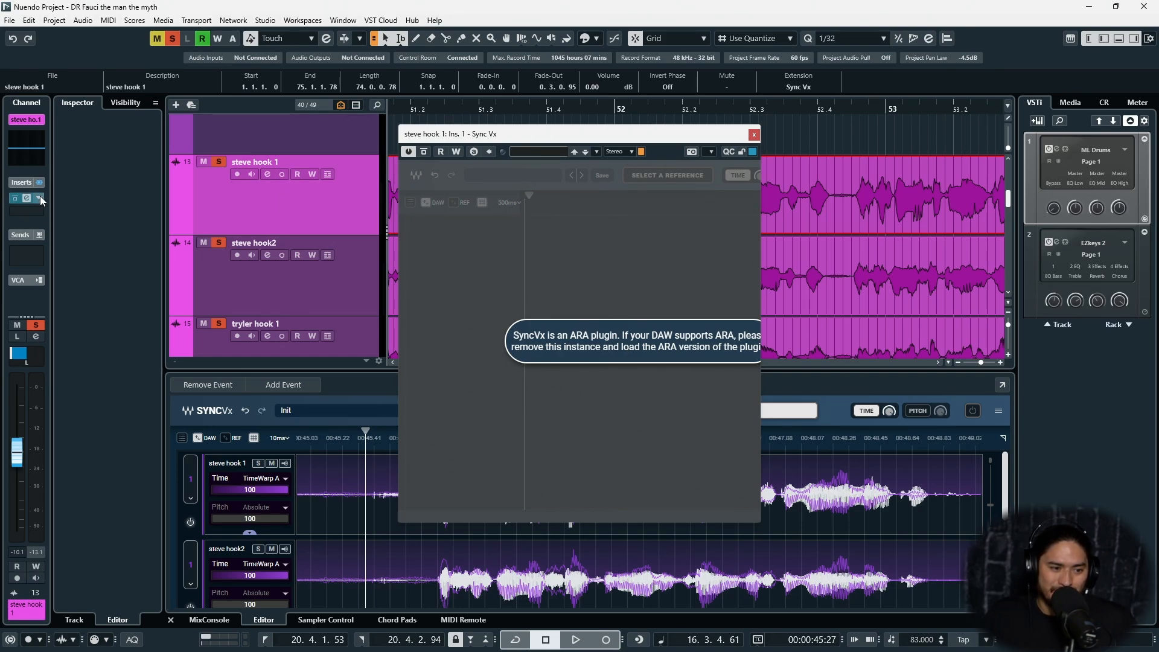
left_click(40, 198)
left_click(742, 212)
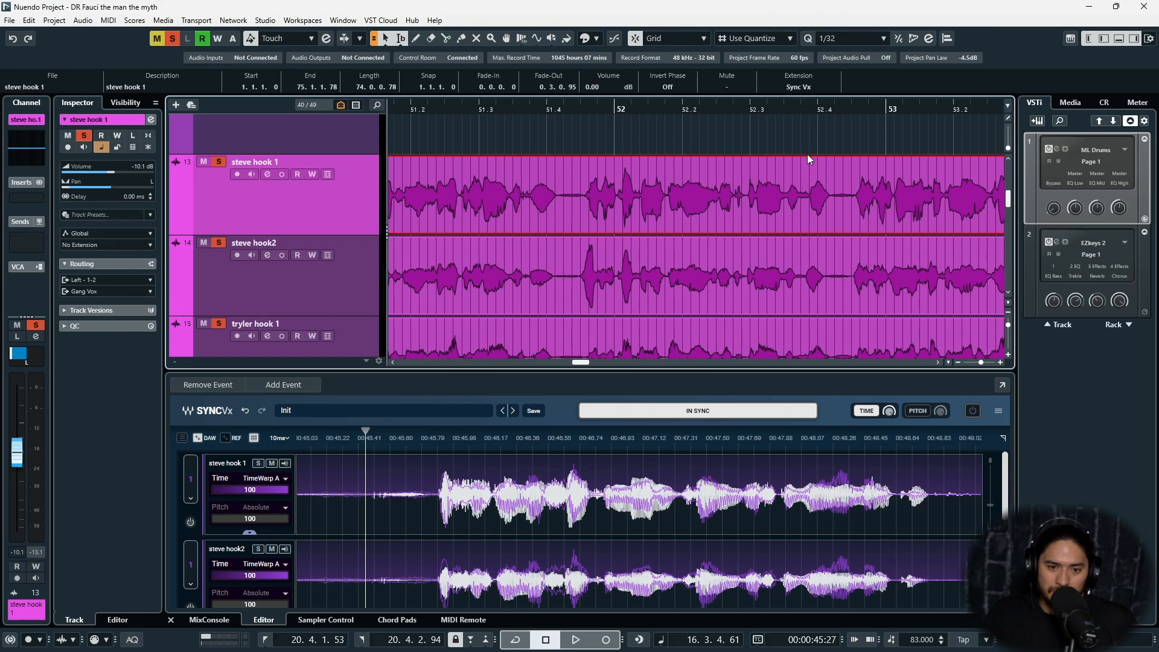
- View the extension choices for the steve hook2 event, and reopen the Sync Vx editor in its own window
left_click(744, 294)
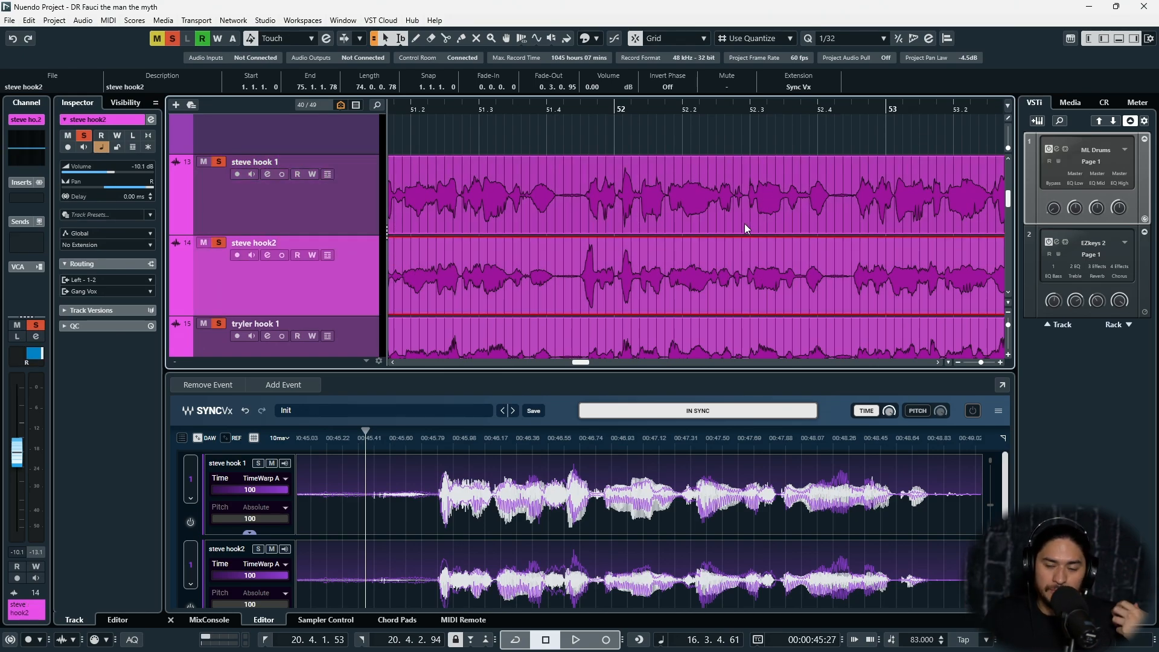
left_click(795, 87)
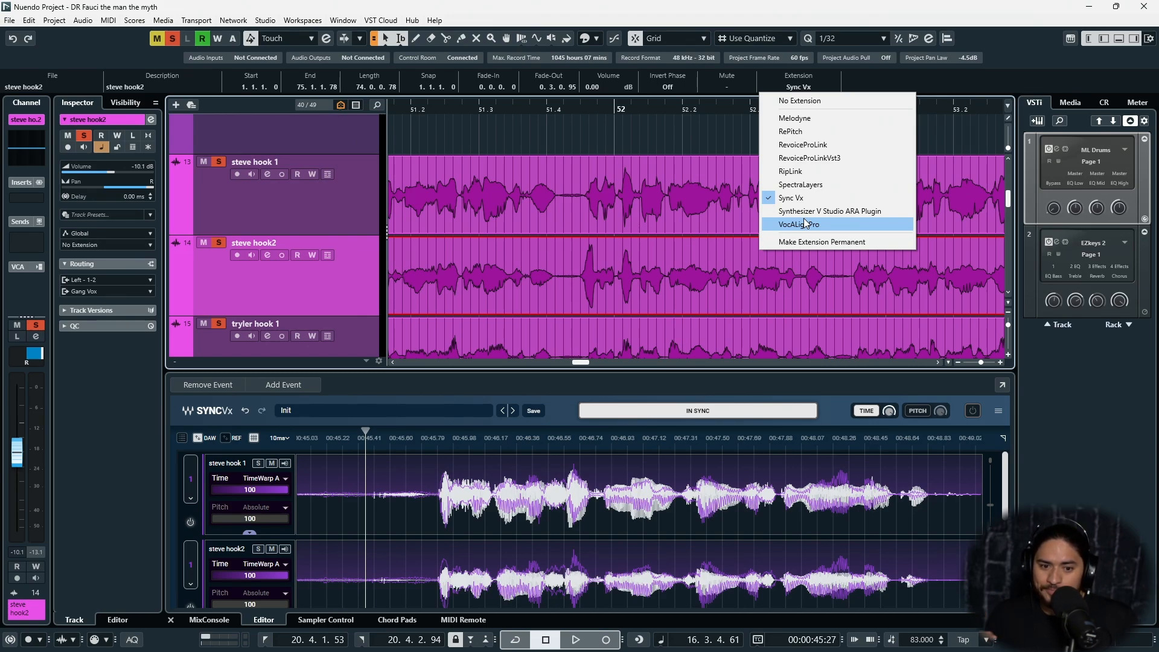
left_click(693, 207)
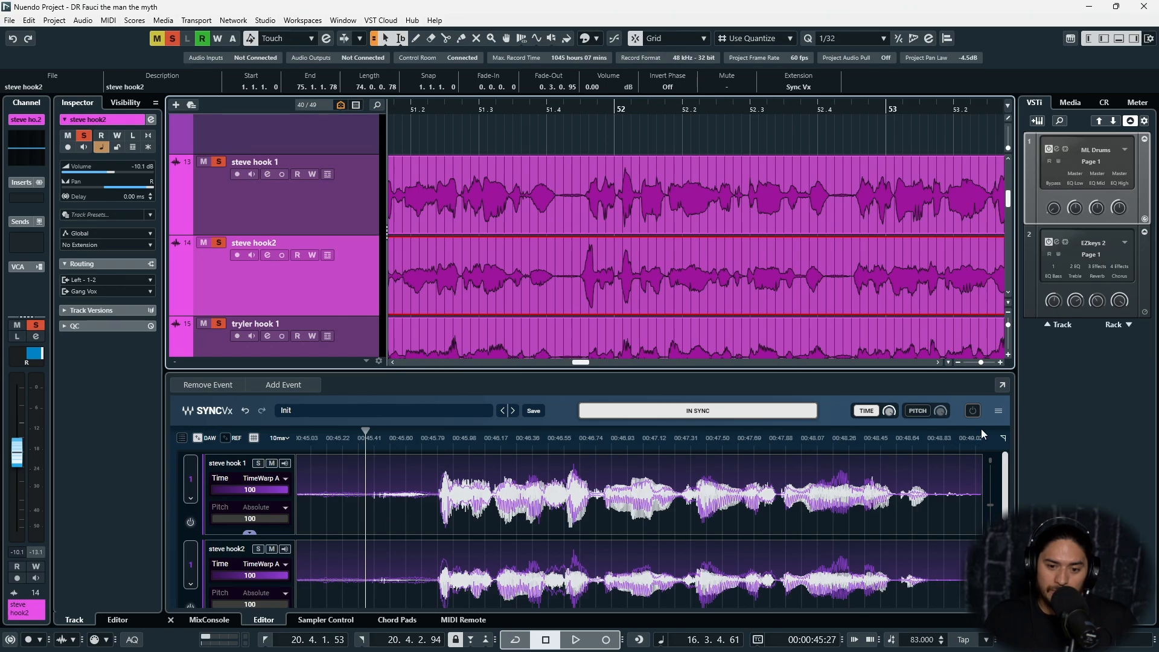
left_click(996, 390)
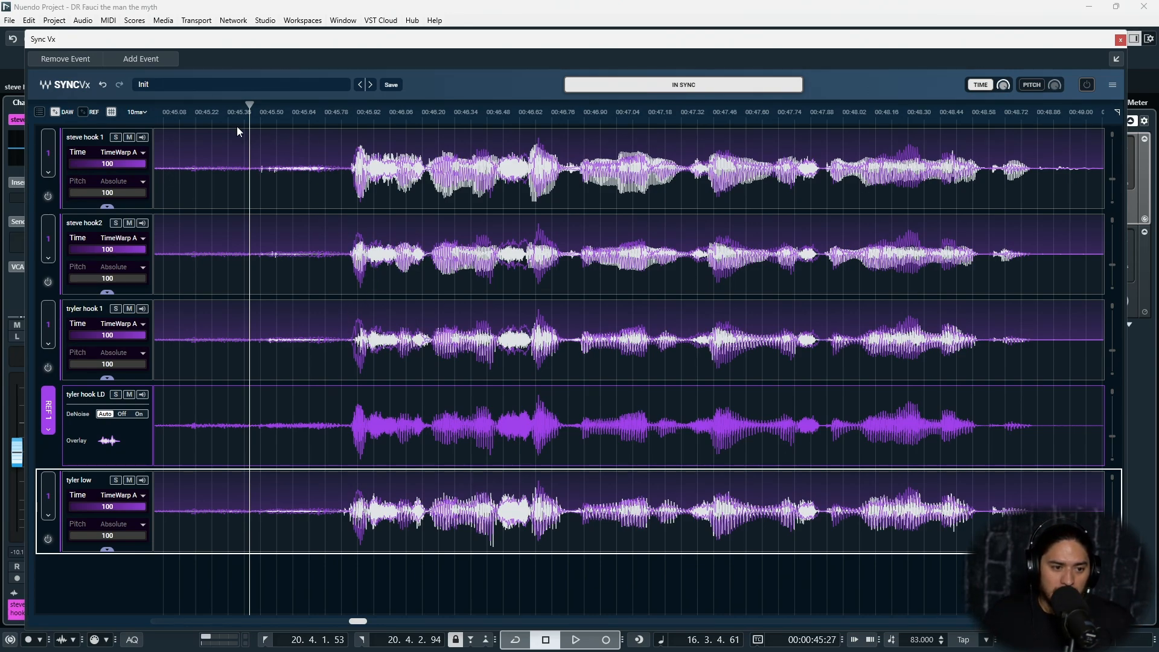
- Bypass the entire Sync Vx plugin and repeatedly play the hook vocals to hear their original timing
left_click(1086, 86)
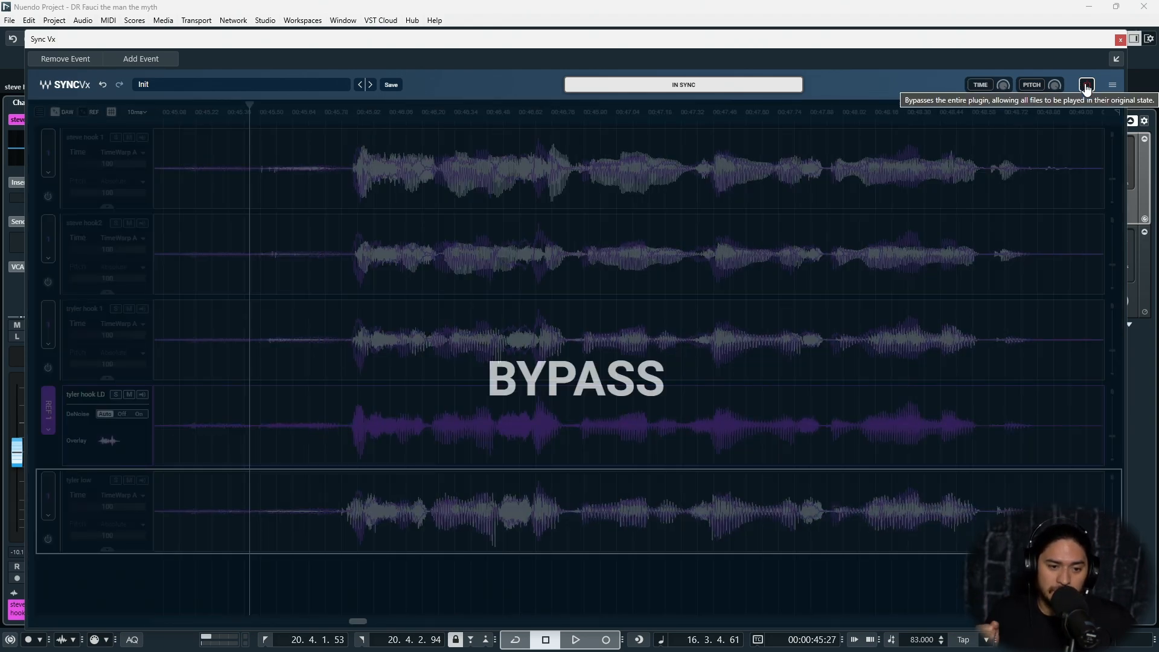
key("space")
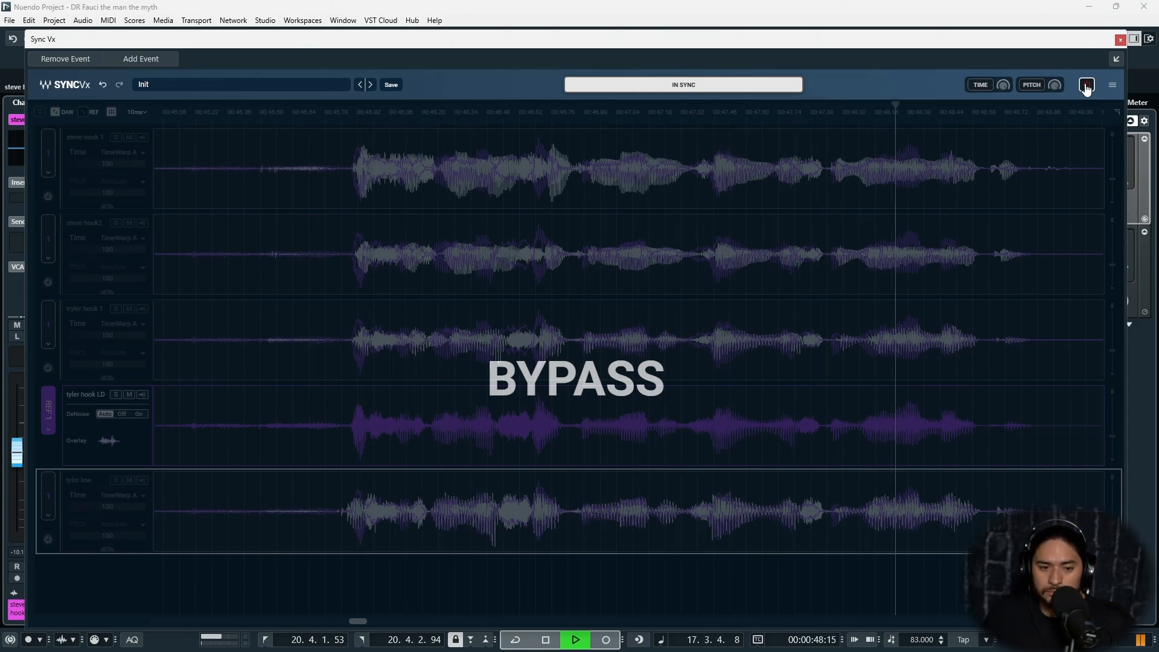
key("space")
key("space")
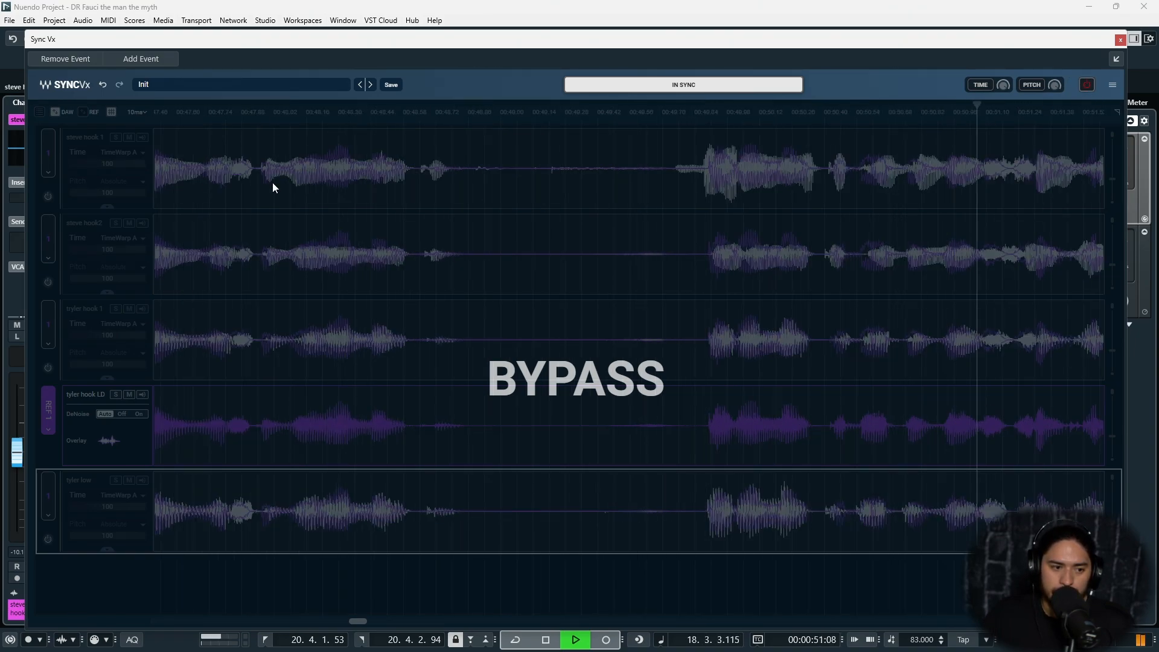
key("space")
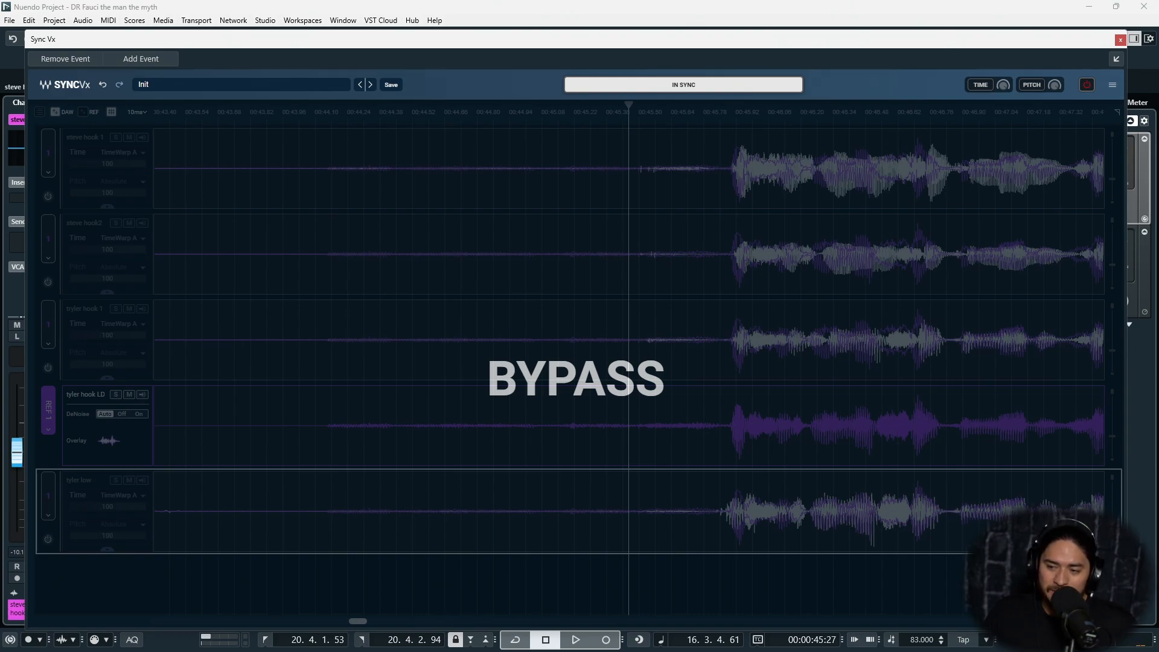
key("space")
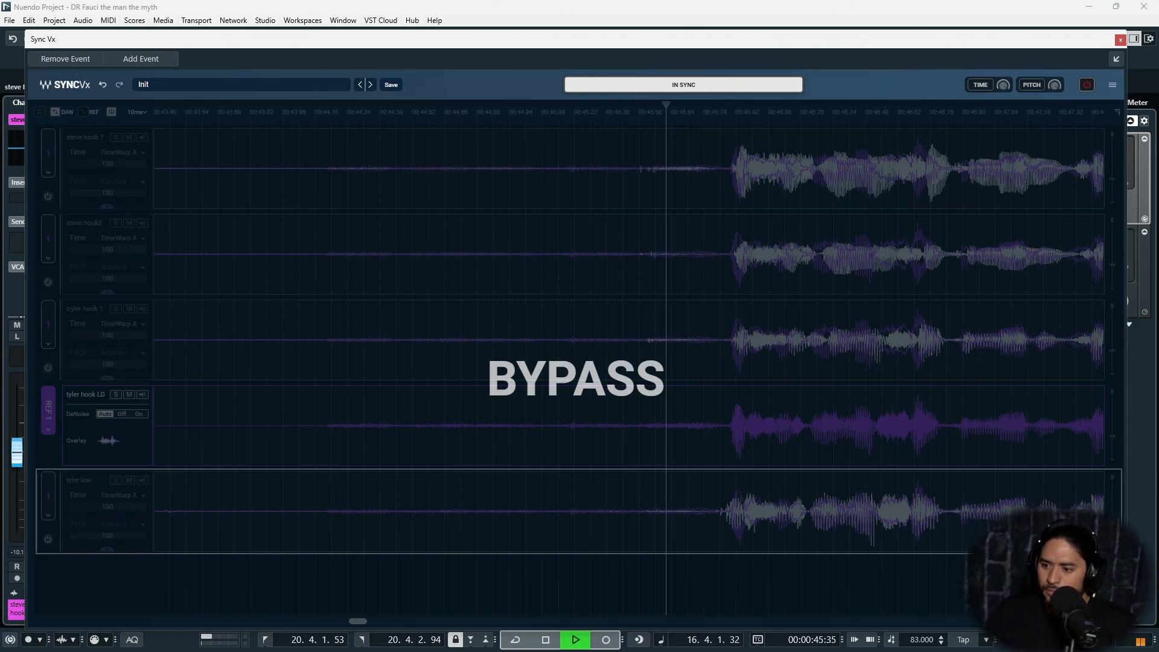
key("space")
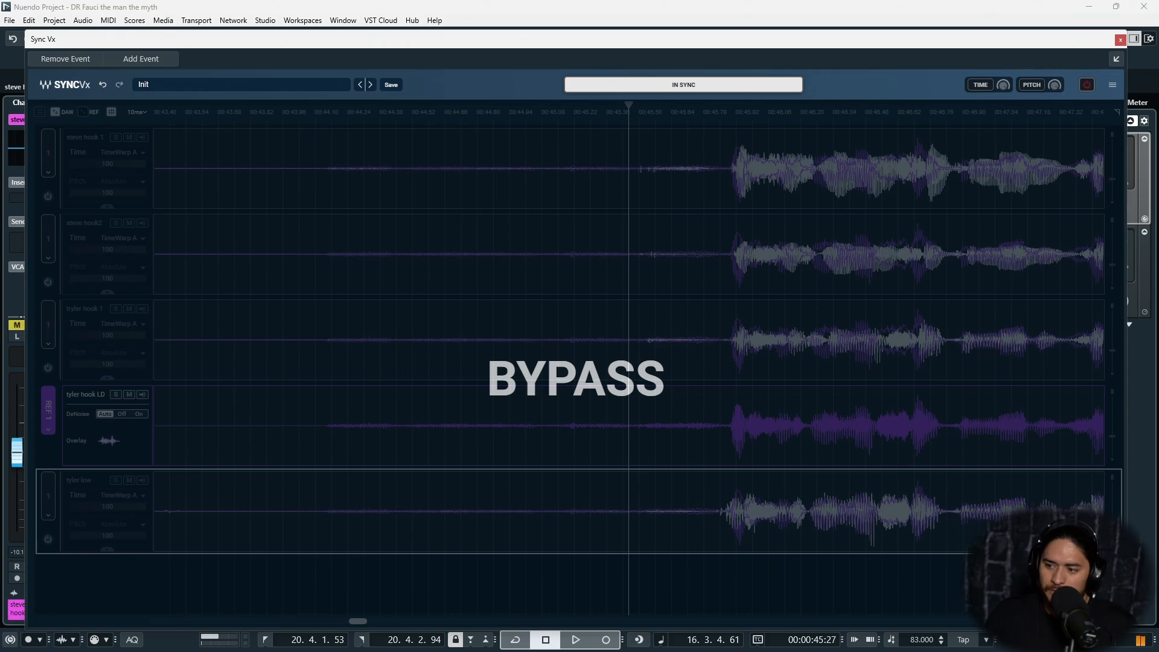
key("space")
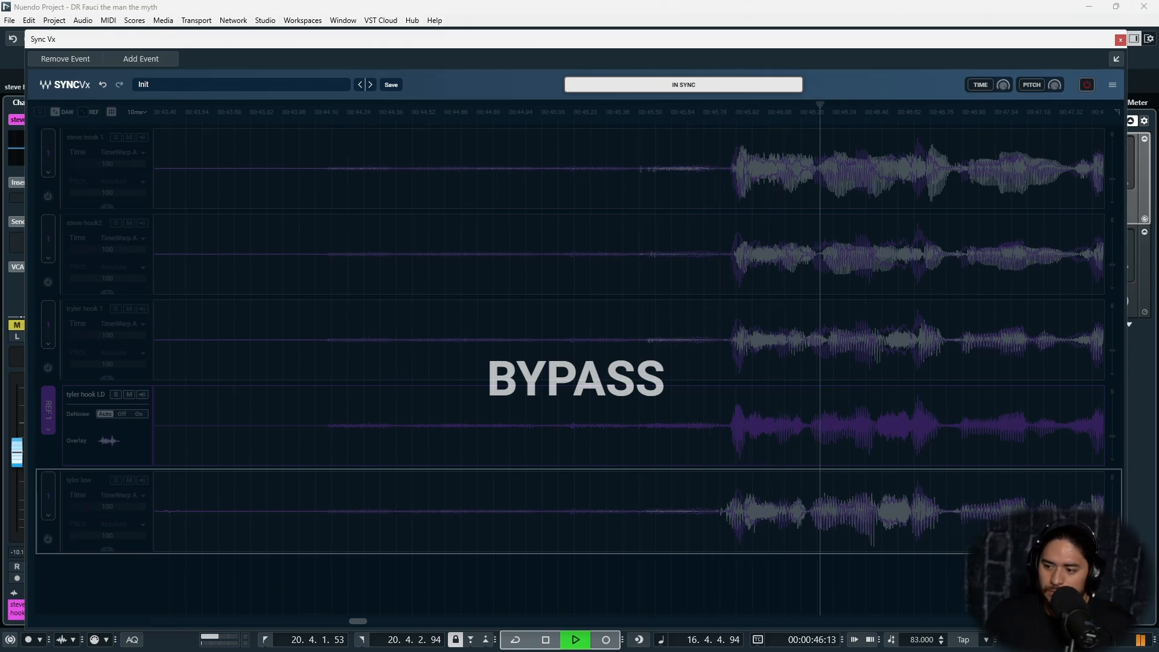
key("space")
key("space")
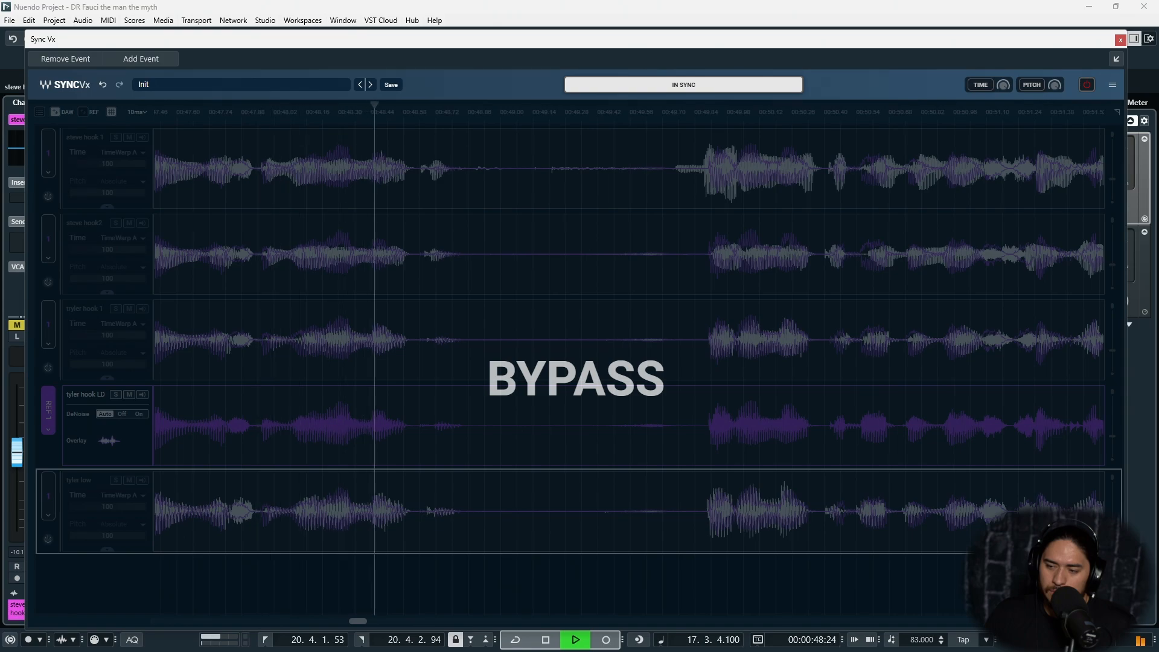
key("space")
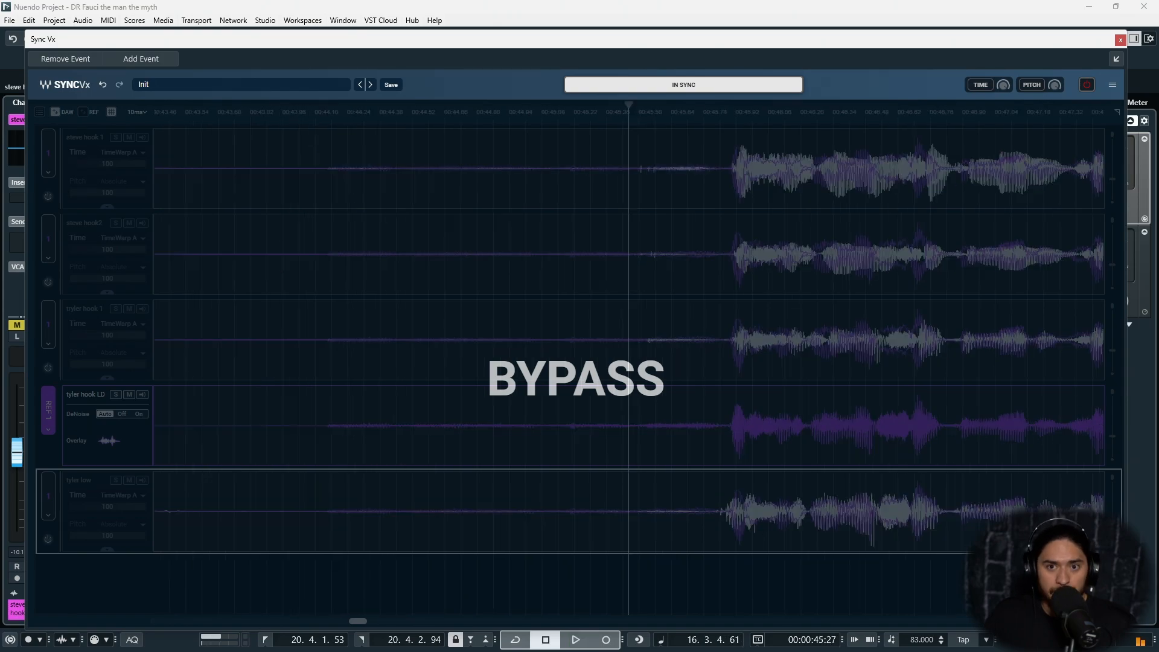
- Reactivate Sync Vx processing and play the hook vocals twice to hear the synced timing
left_click(1087, 86)
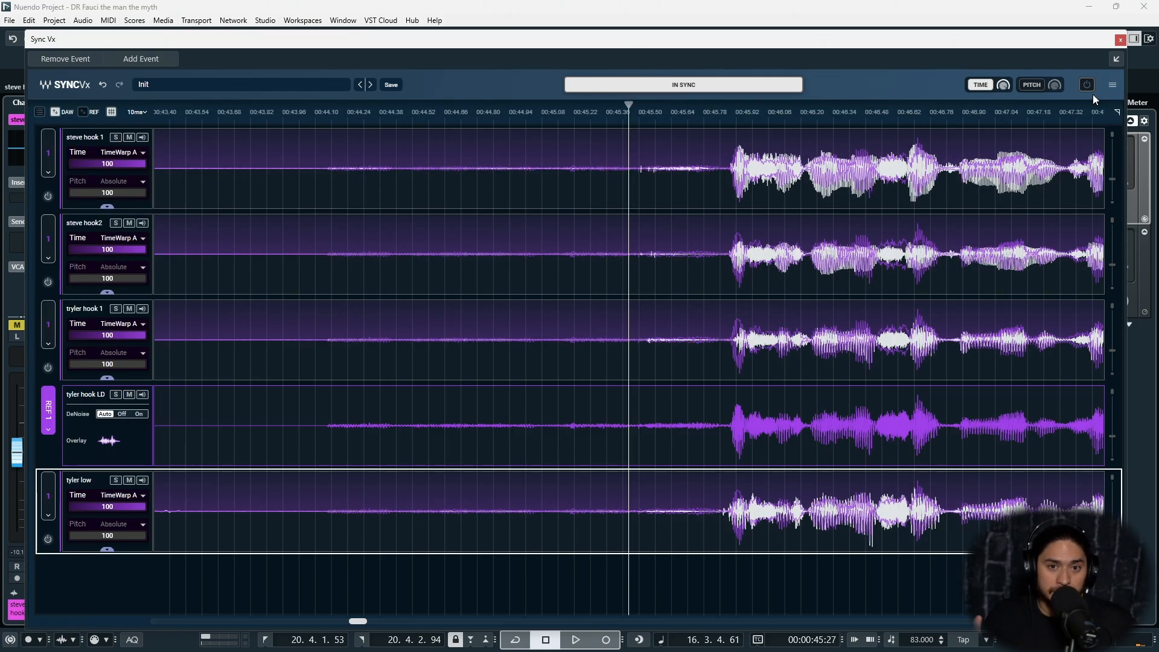
key("space")
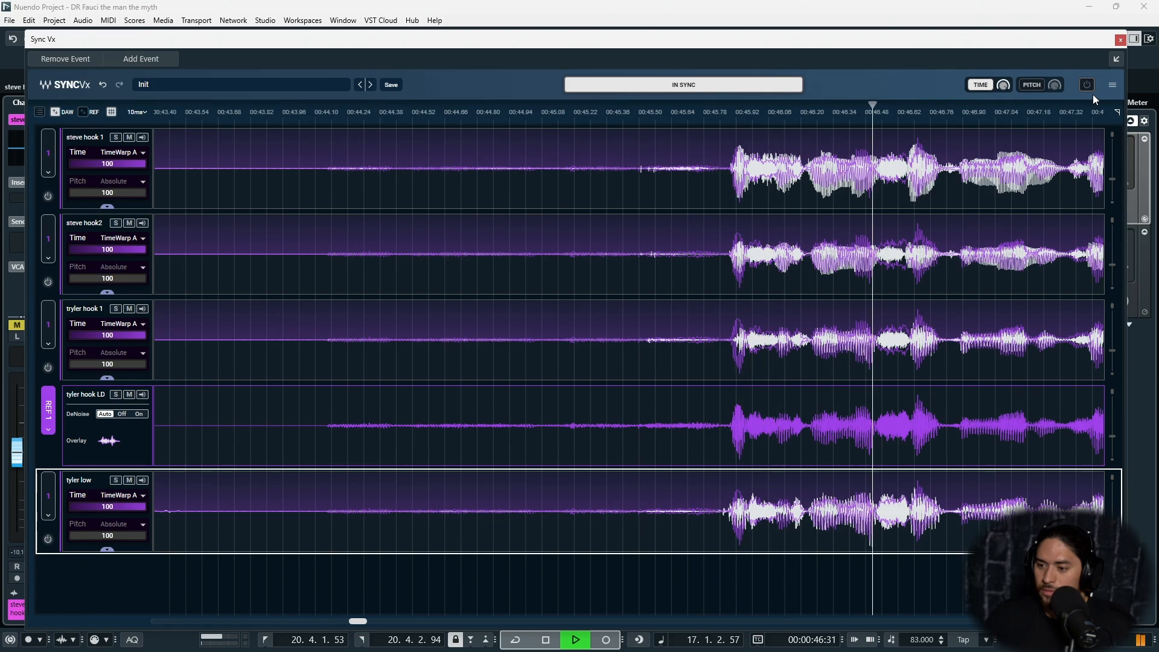
key("space")
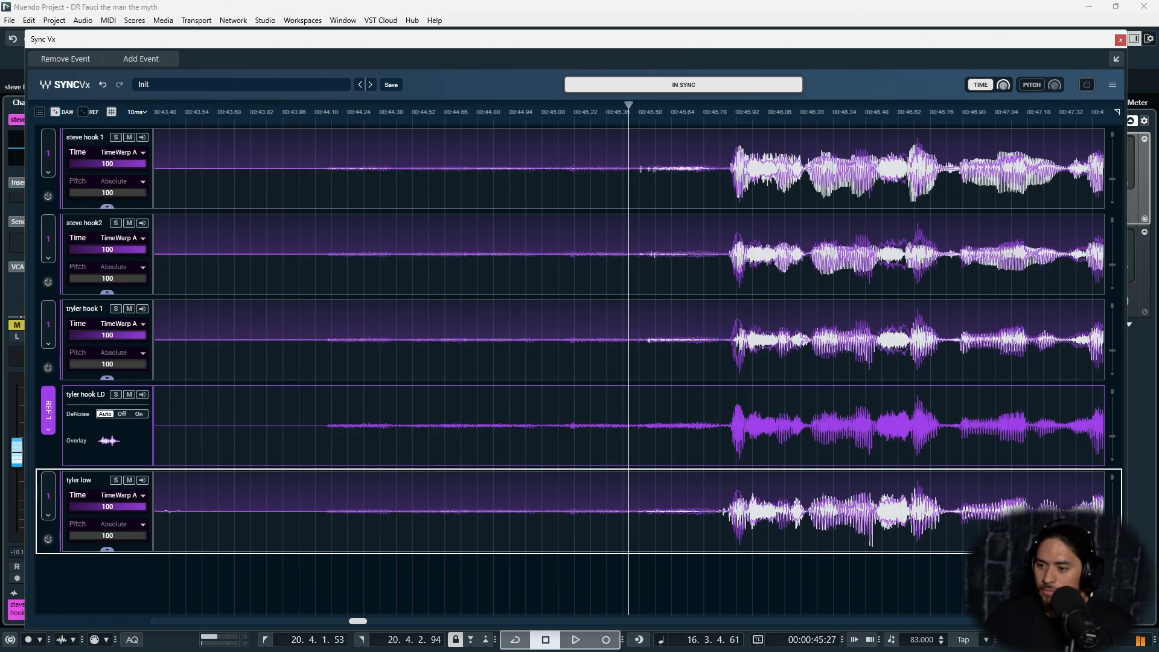
key("space")
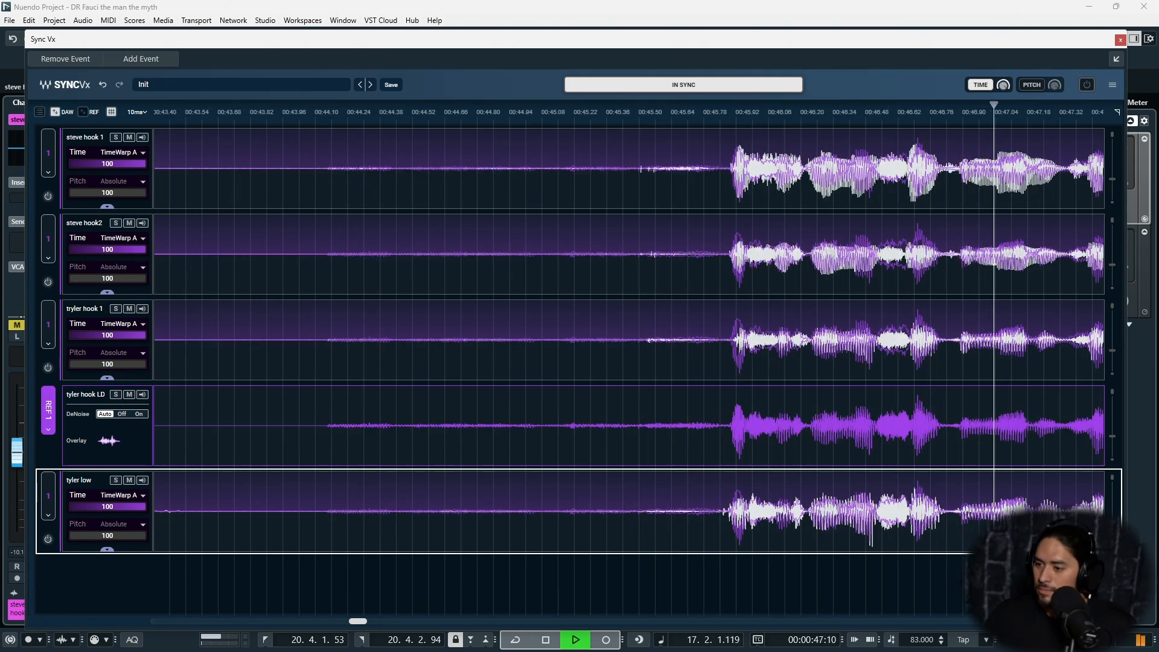
key("space")
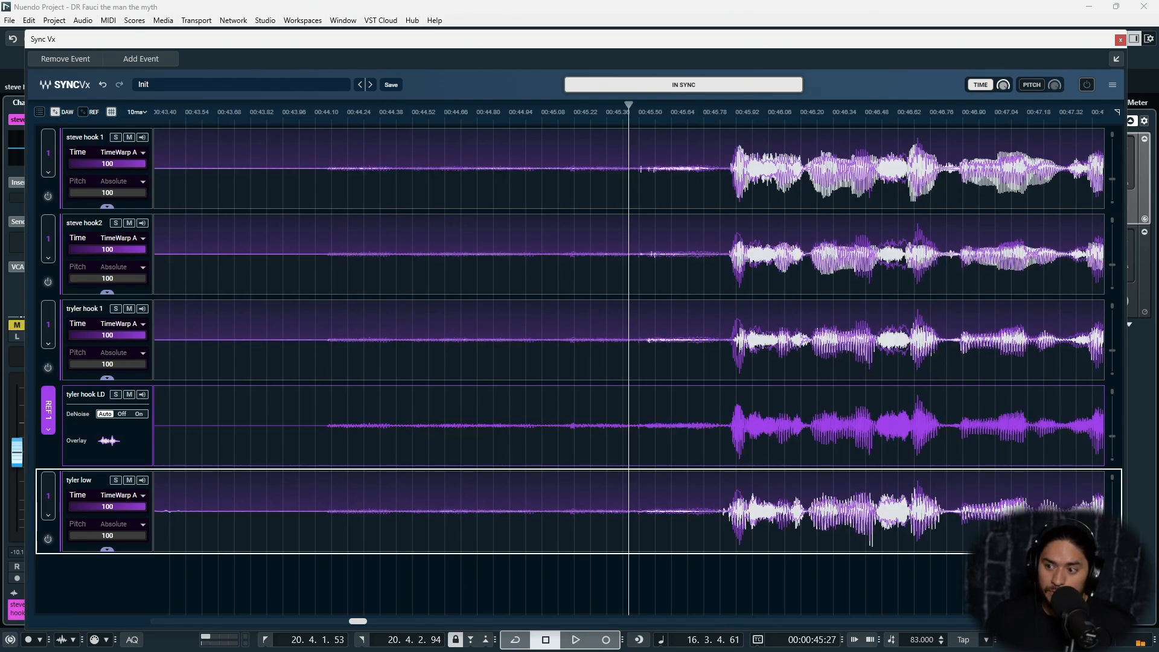
- Compare the hook by bypassing Sync Vx during playback, and reactivate the plugin after stopping
key("space")
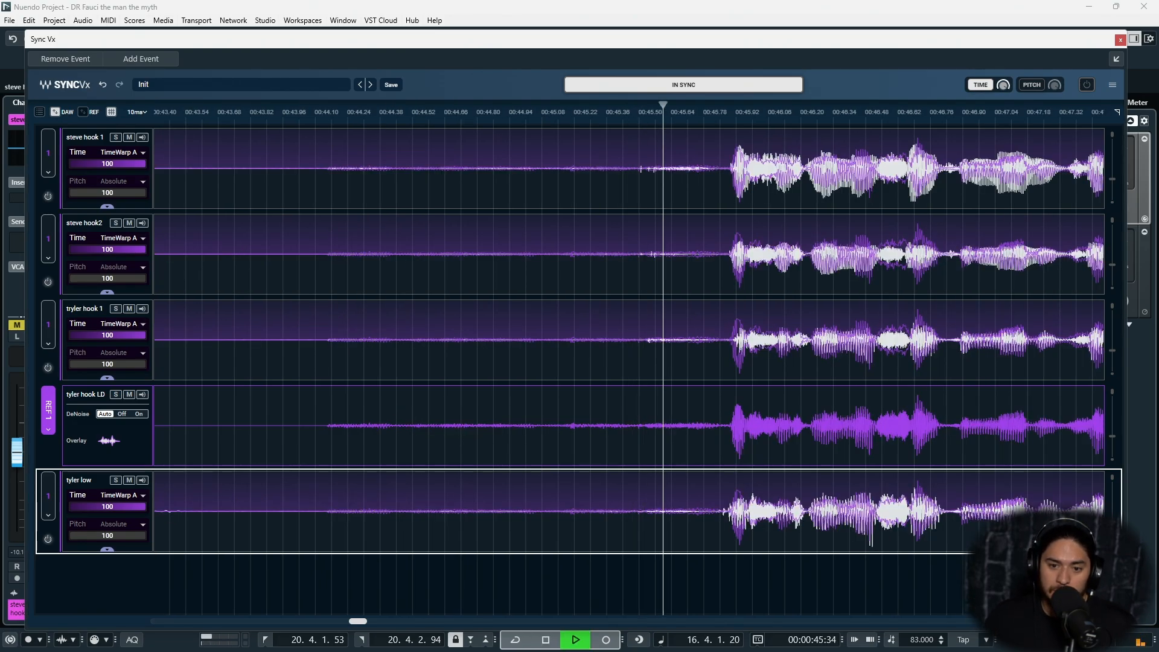
left_click(1087, 87)
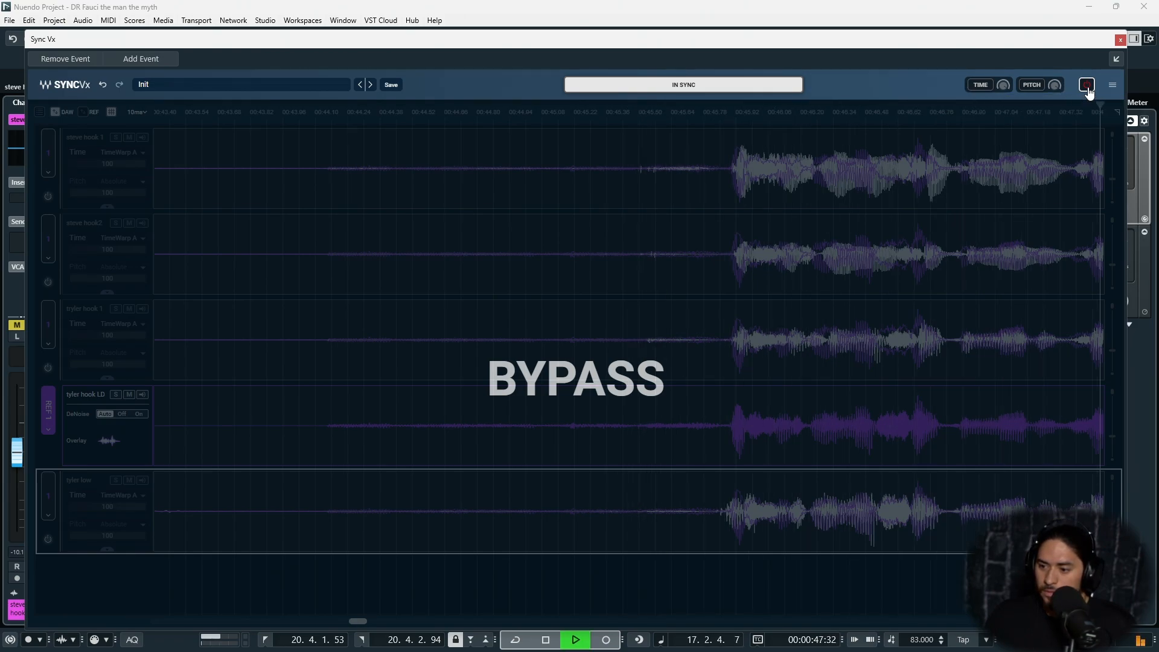
key("space")
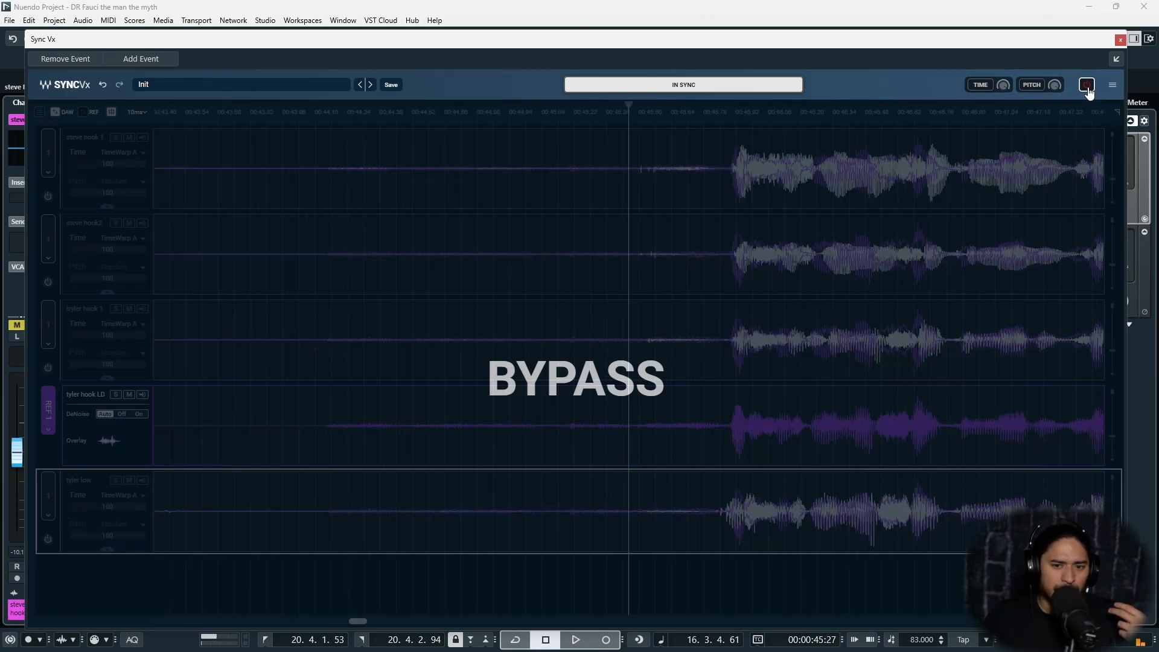
left_click(1087, 86)
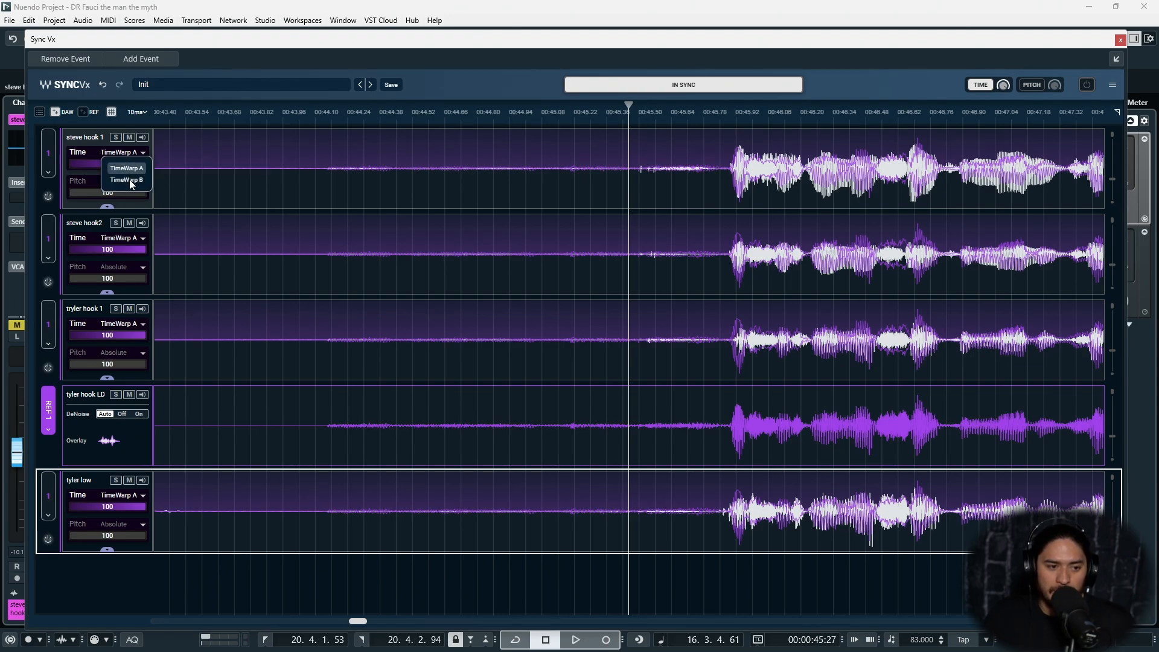
- Compare time algorithms on steve hook 1, set it to TimeWarp B, and play the hook
left_click(130, 180)
left_click(126, 154)
left_click(126, 168)
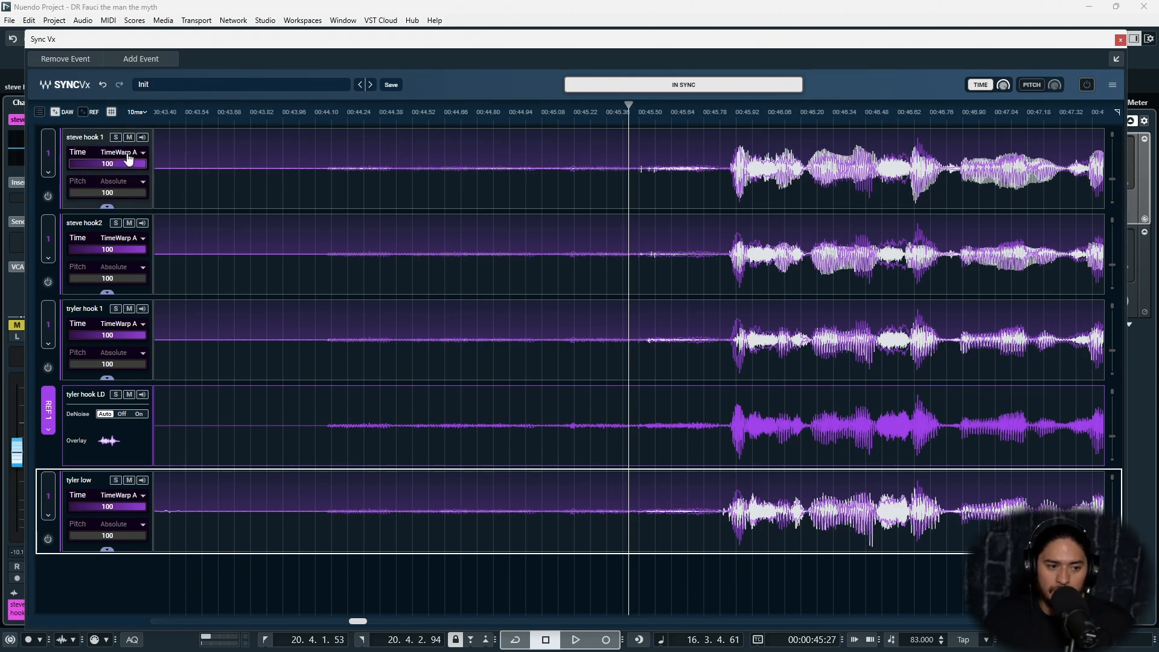
left_click(128, 156)
left_click(129, 181)
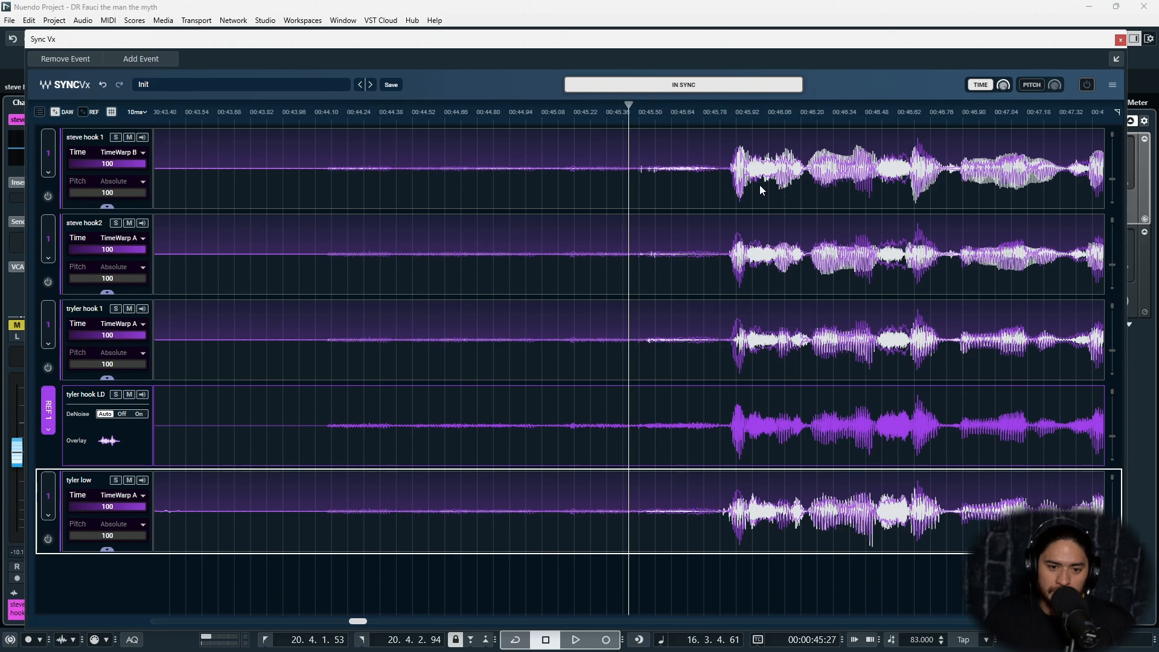
key("space")
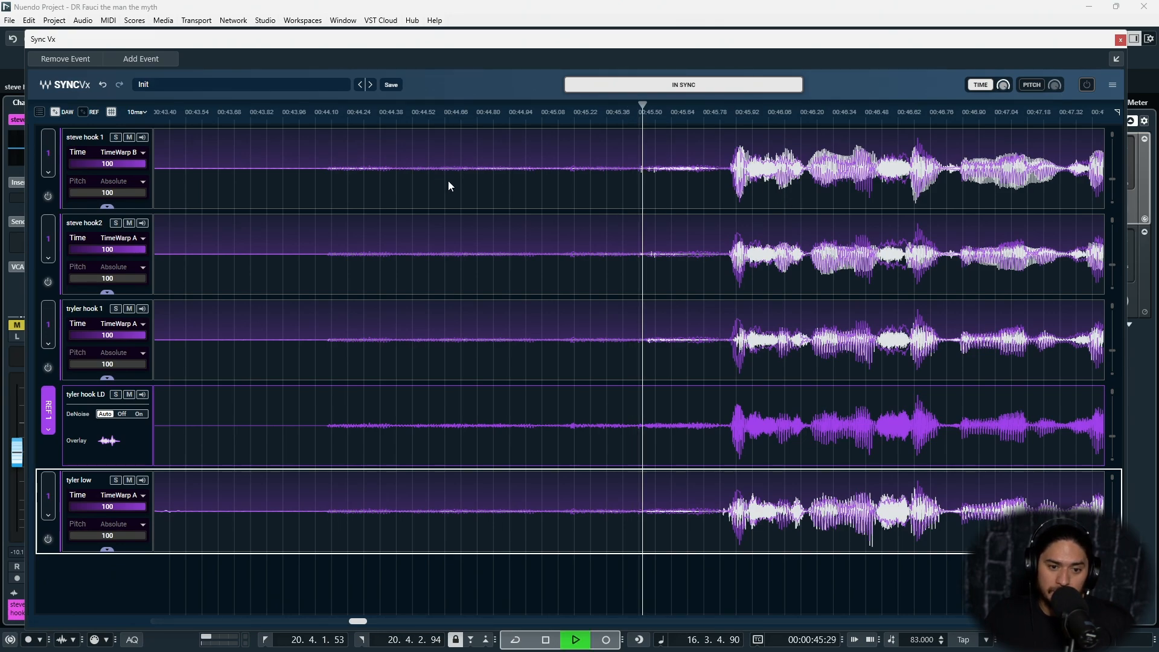
key("space")
- Set the time algorithm of steve hook 1 back to TimeWarp A and play the hook
left_click(131, 166)
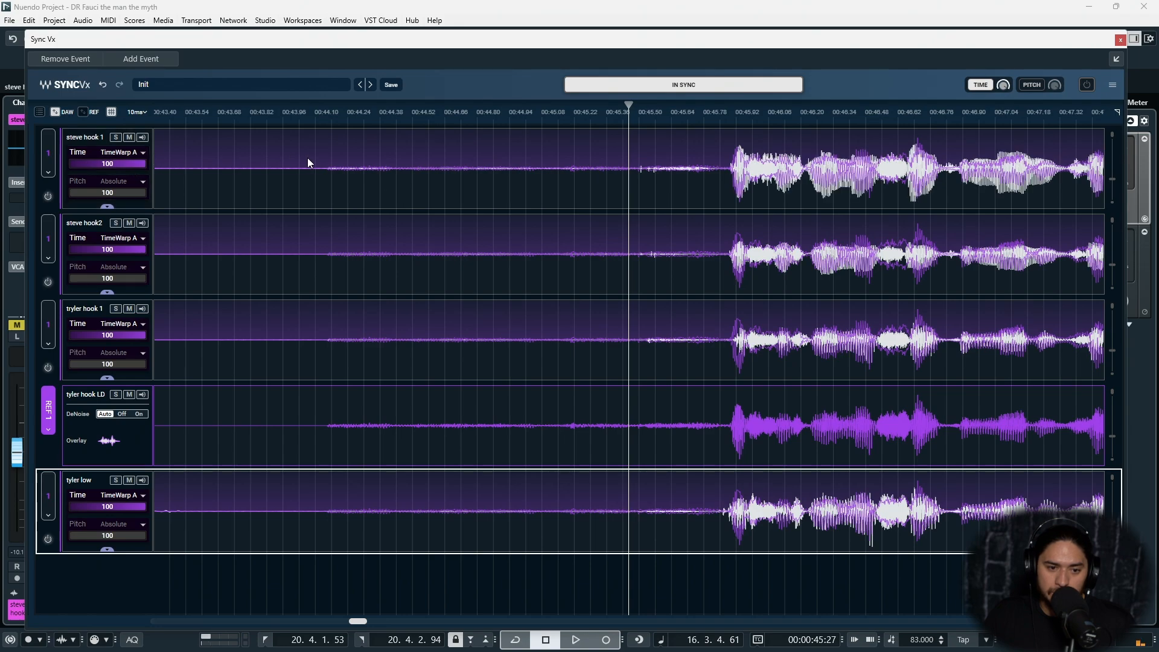
key("space")
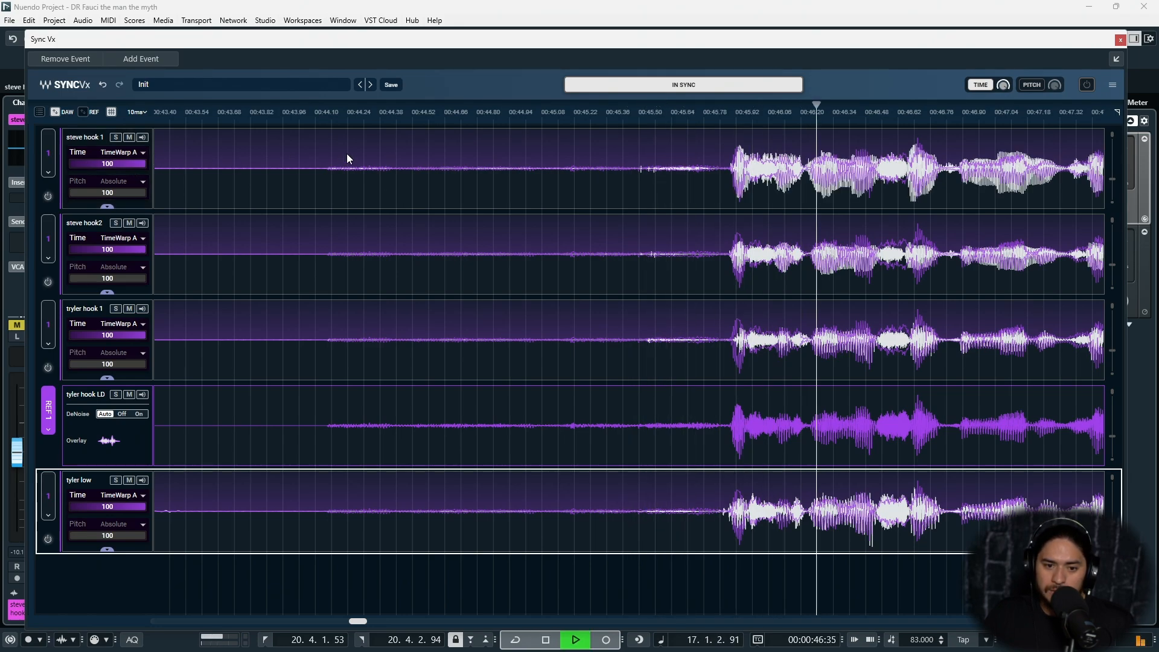
key("space")
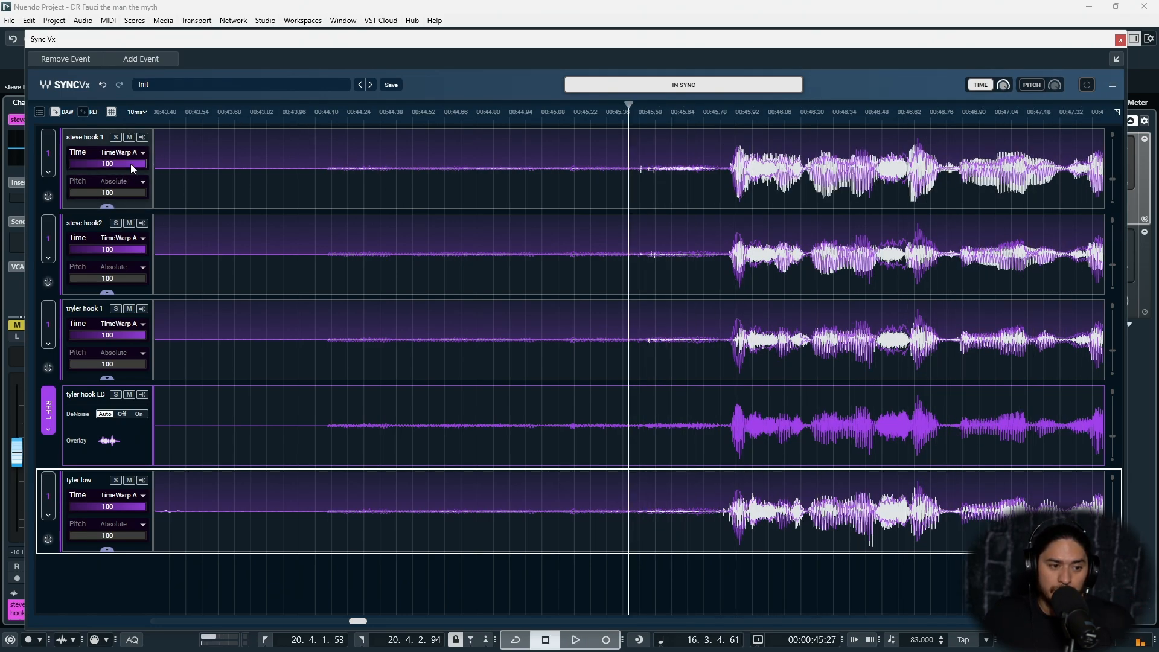
- Play the hook with the time-matching amount of steve hook 1 at 0, and return it to 100 during playback
left_click_drag(131, 164, 73, 164)
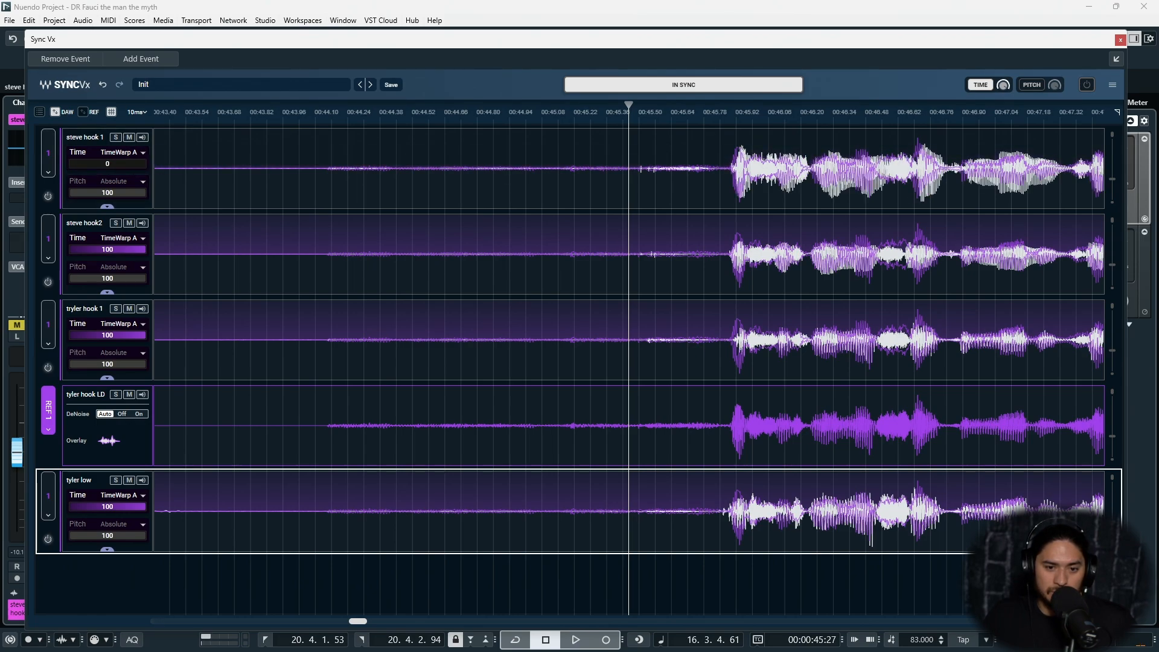
key("space")
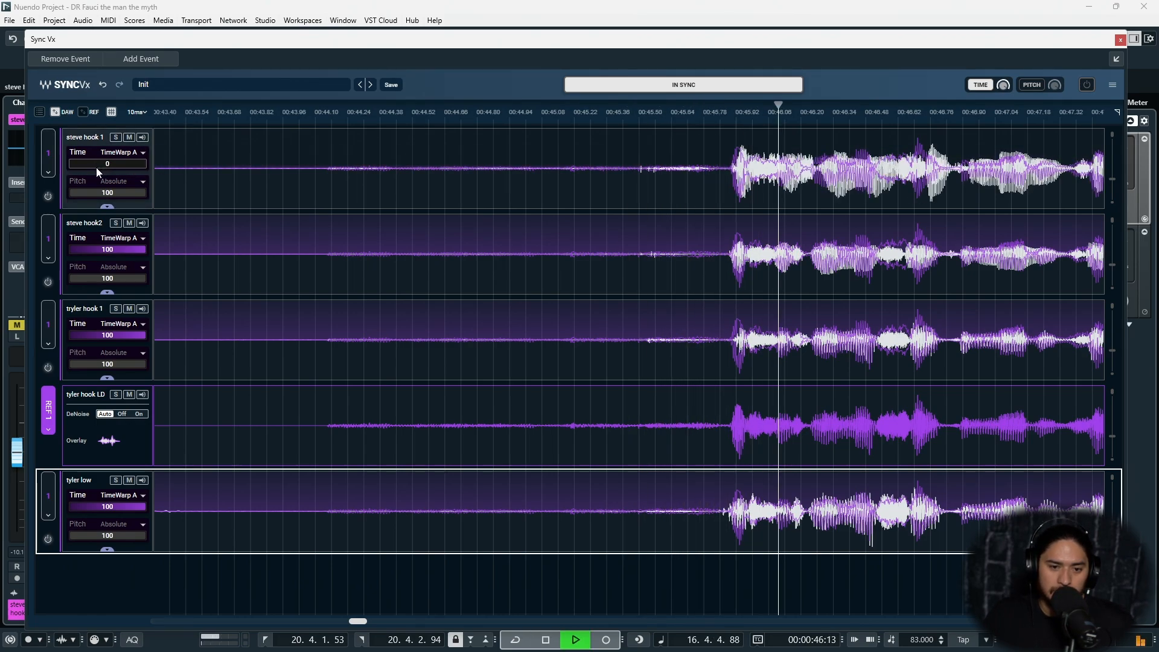
left_click_drag(82, 164, 197, 172)
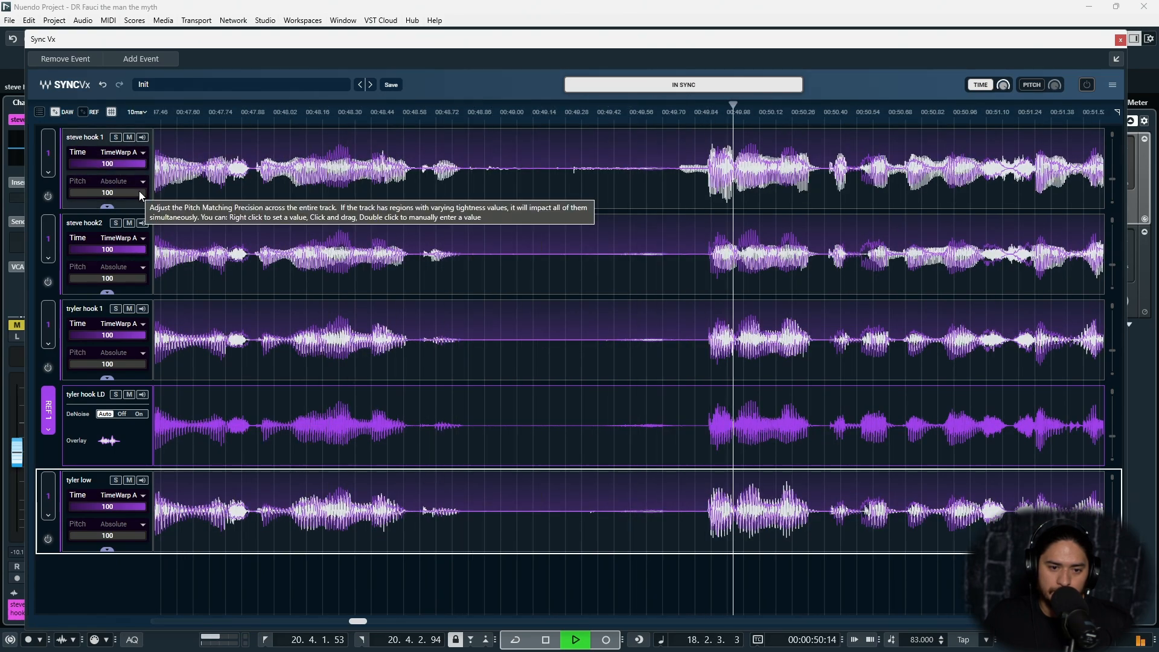
key("space")
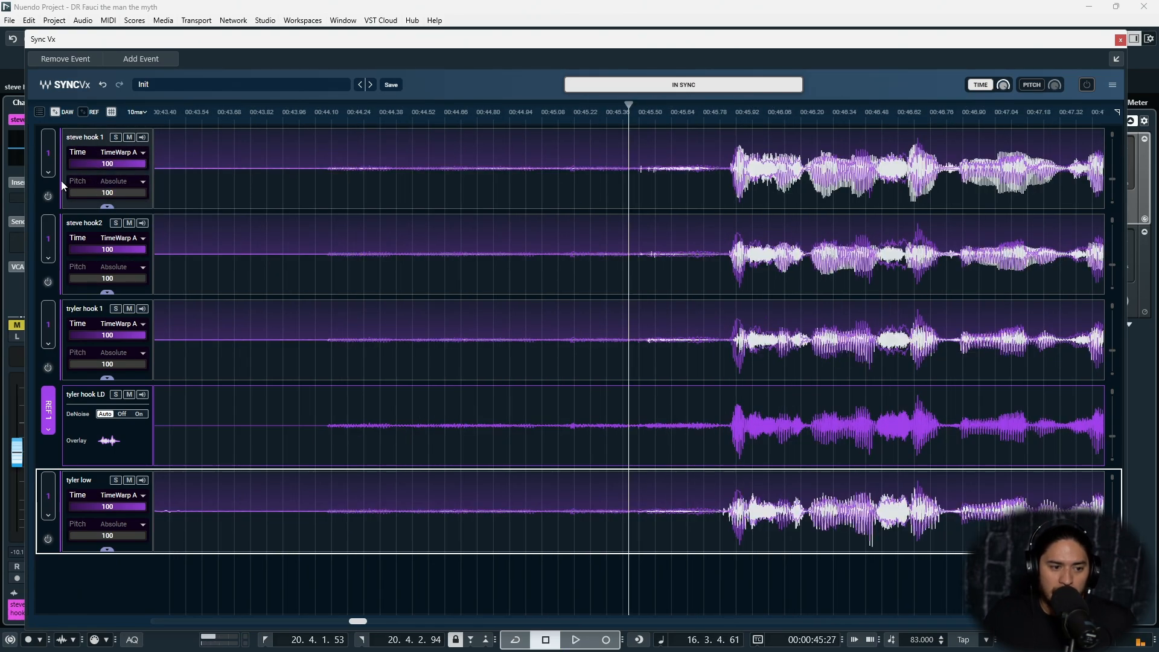
- Enable pitch matching globally and on steve hook 1, and play the hook
left_click(1041, 86)
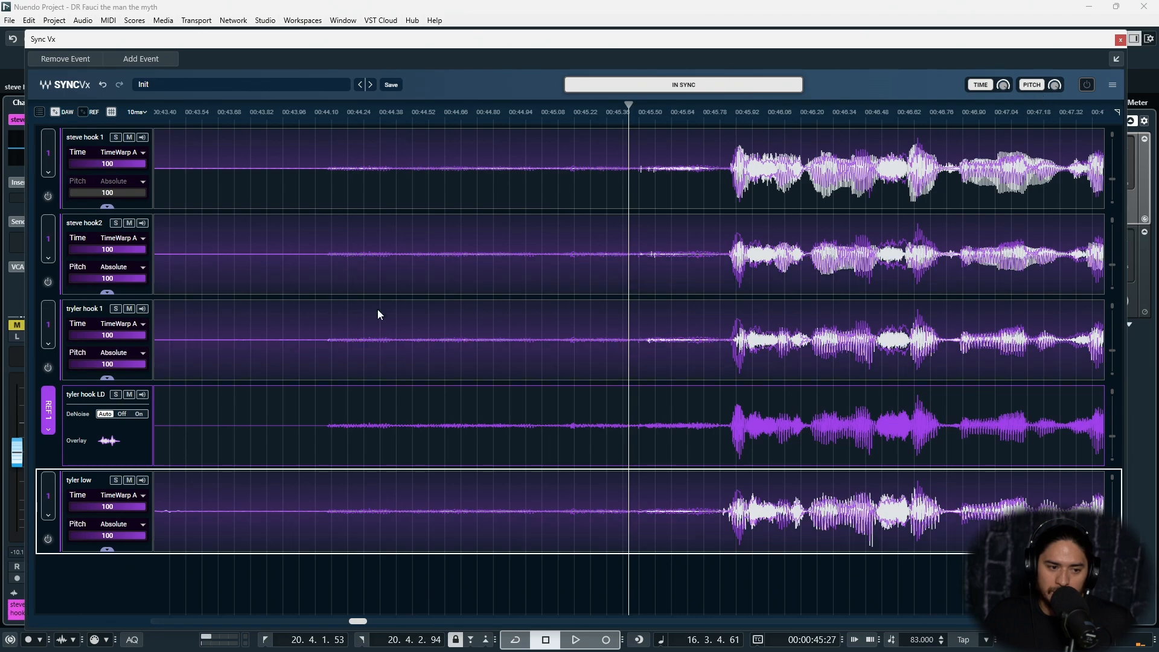
left_click(79, 188)
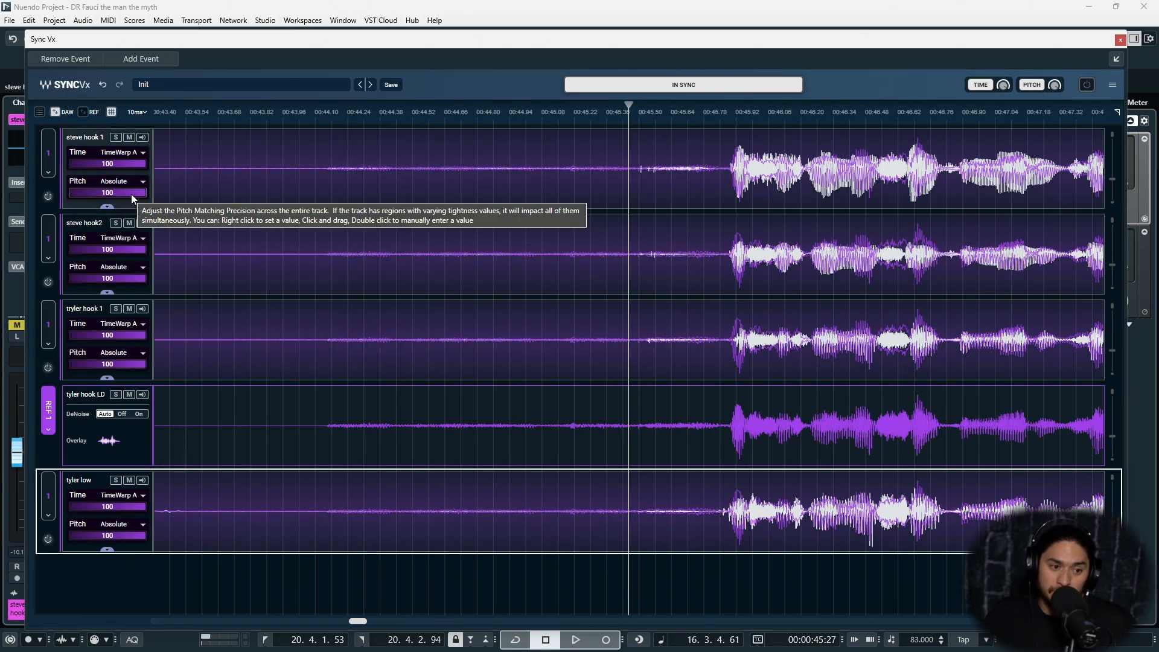
key("space")
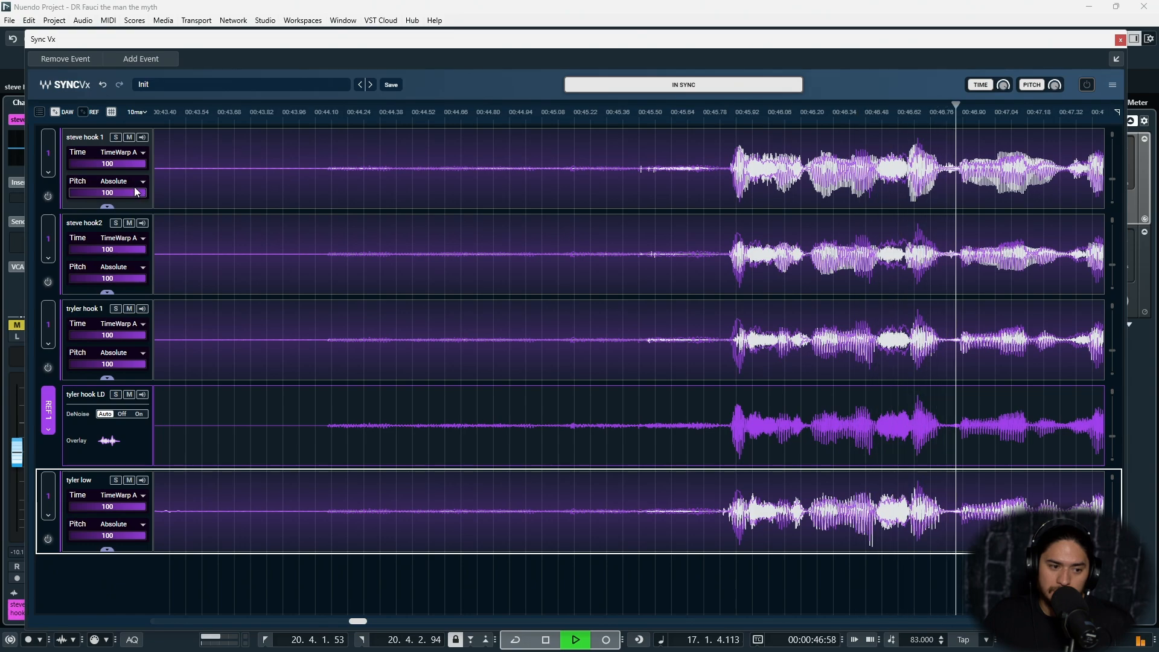
key("space")
- Set the pitch algorithm of steve hook 1 to Absolute Ignore Vibrato, and turn pitch matching off globally
left_click(139, 182)
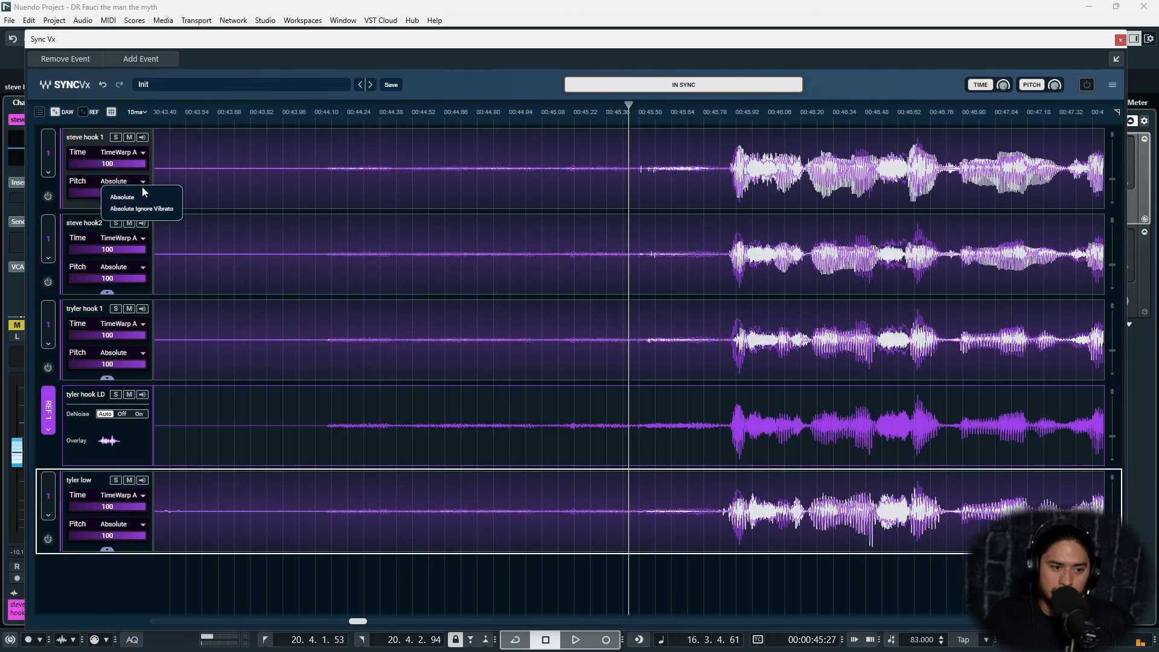
left_click(137, 208)
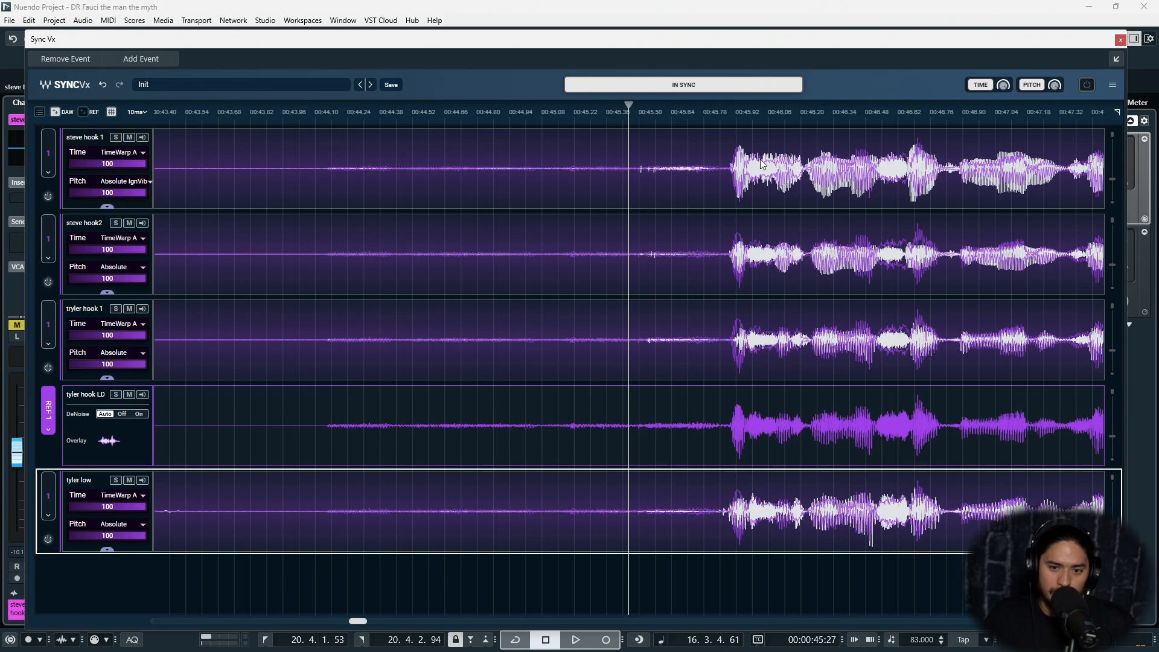
left_click(1031, 85)
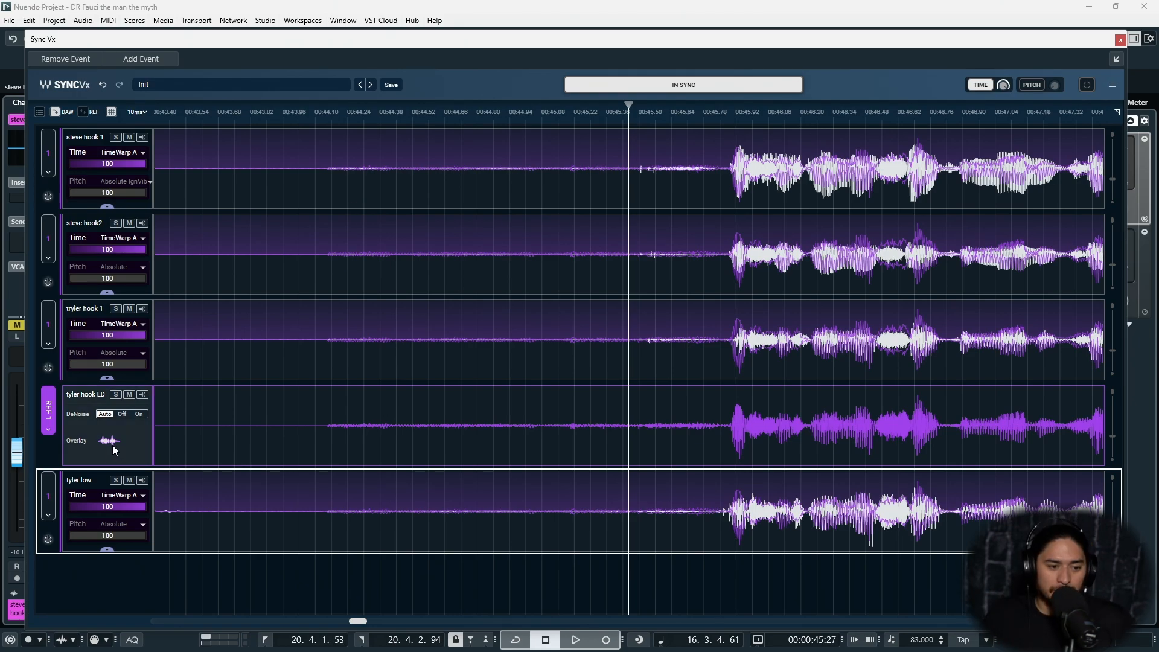
- Try the DeNoise options on the tyler hook LD reference track and set DeNoise to Off
left_click(138, 414)
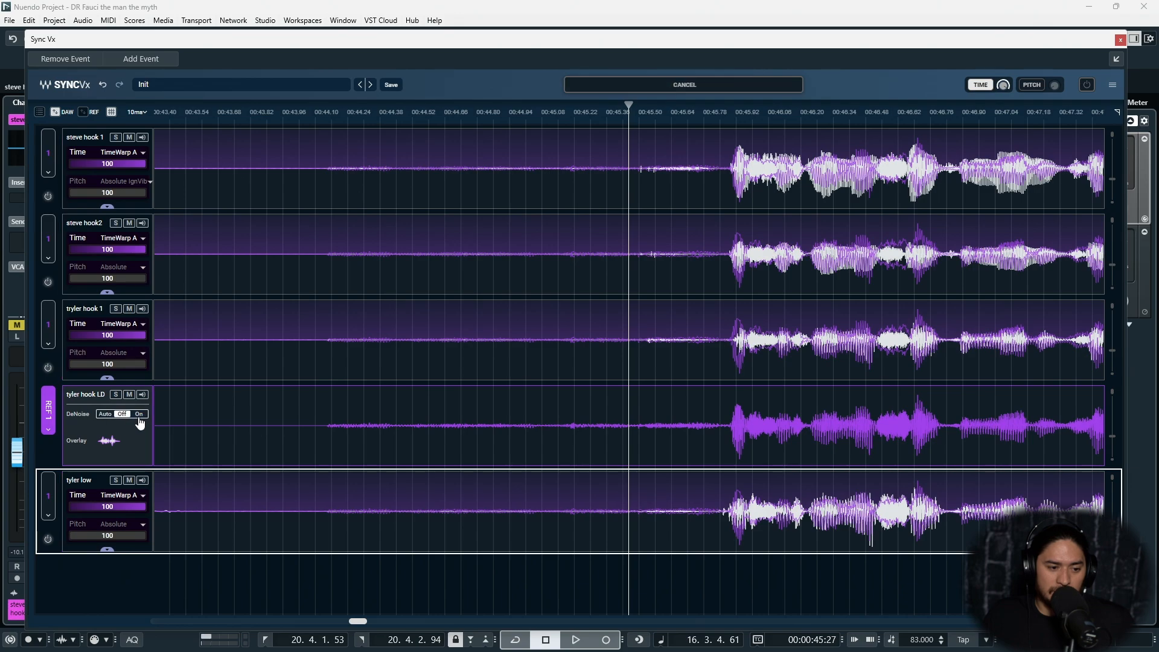
left_click(107, 447)
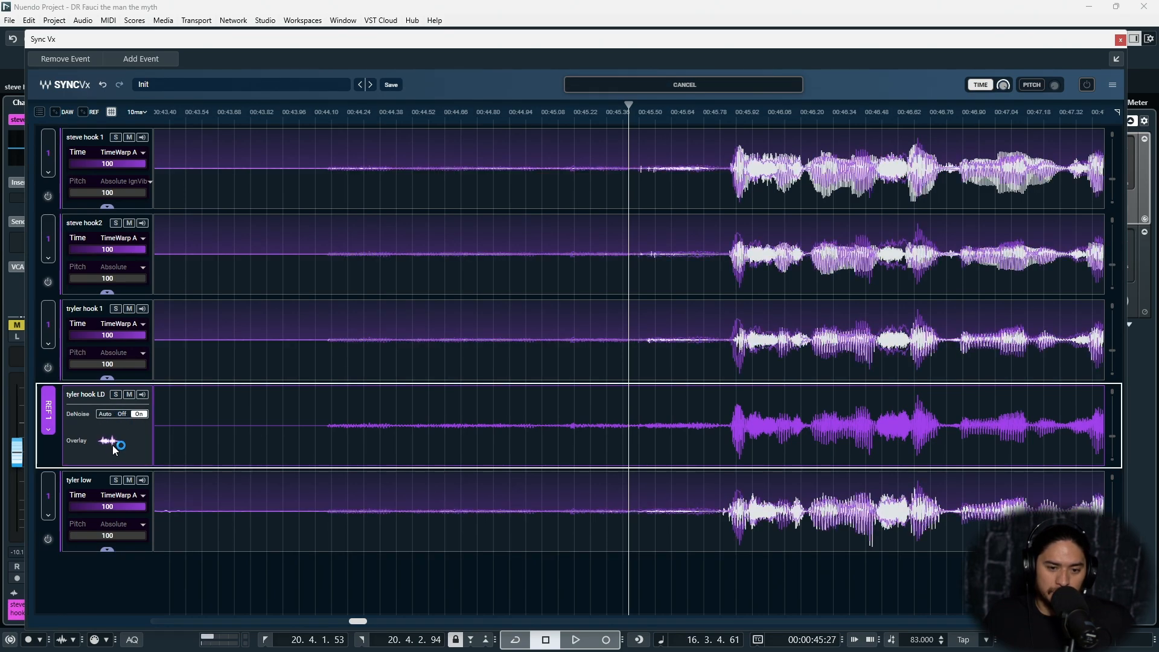
left_click(108, 414)
left_click(124, 415)
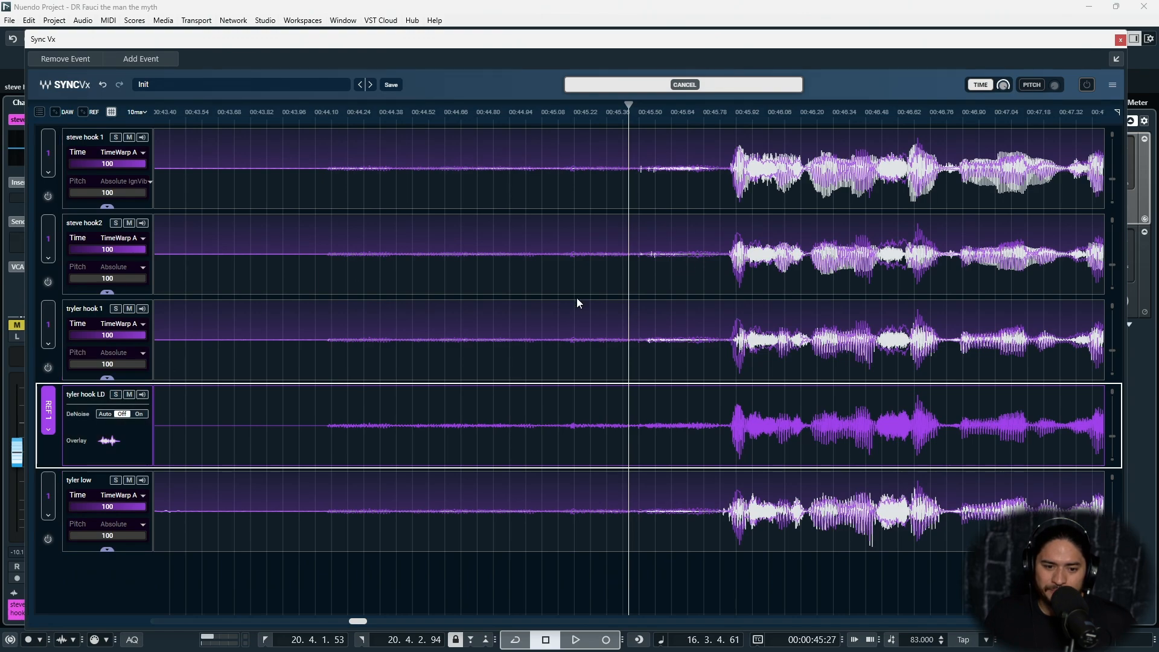
- Bypass Sync Vx, play the unprocessed hook vocals twice, and reactivate the plugin
left_click(1087, 85)
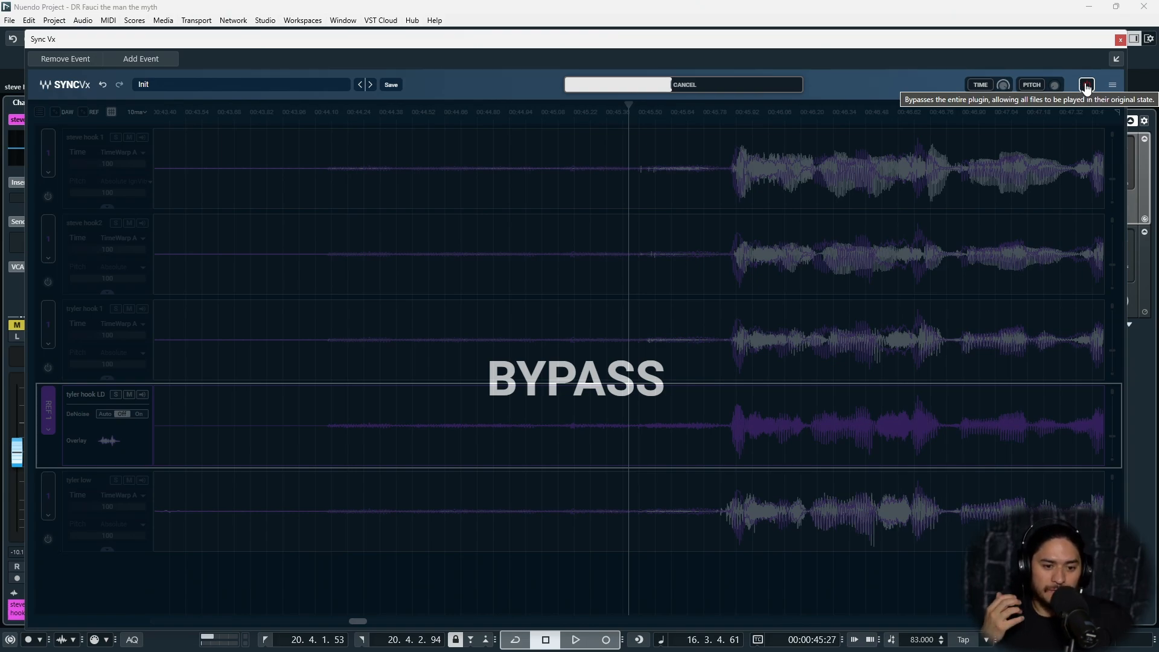
key("space")
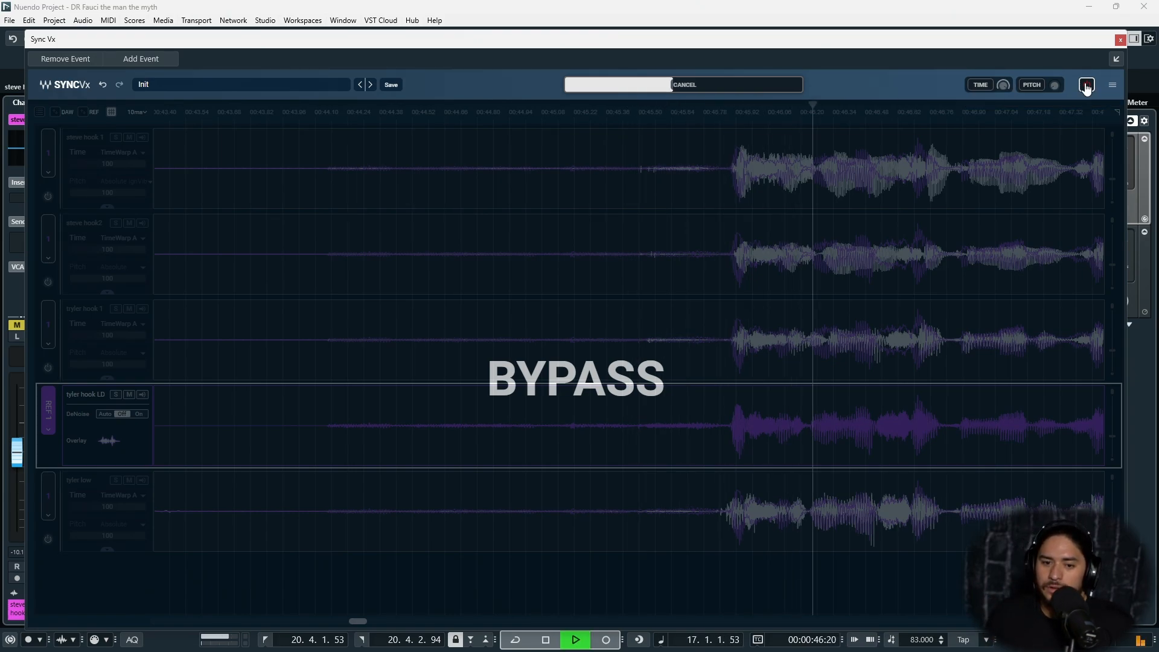
key("space")
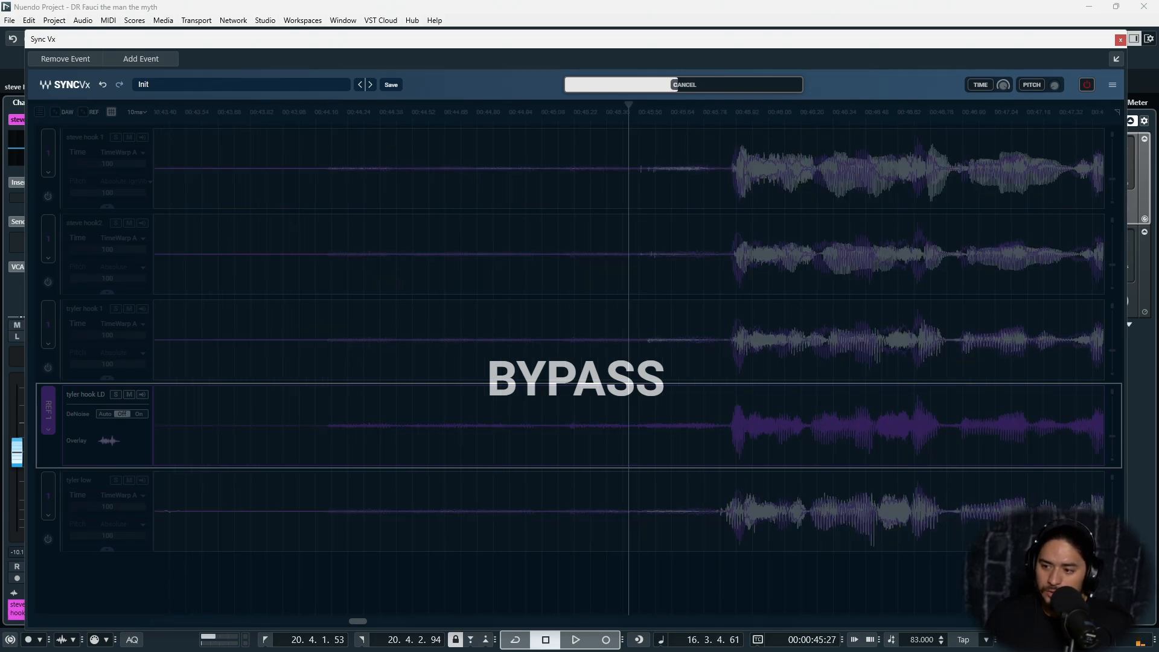
key("space")
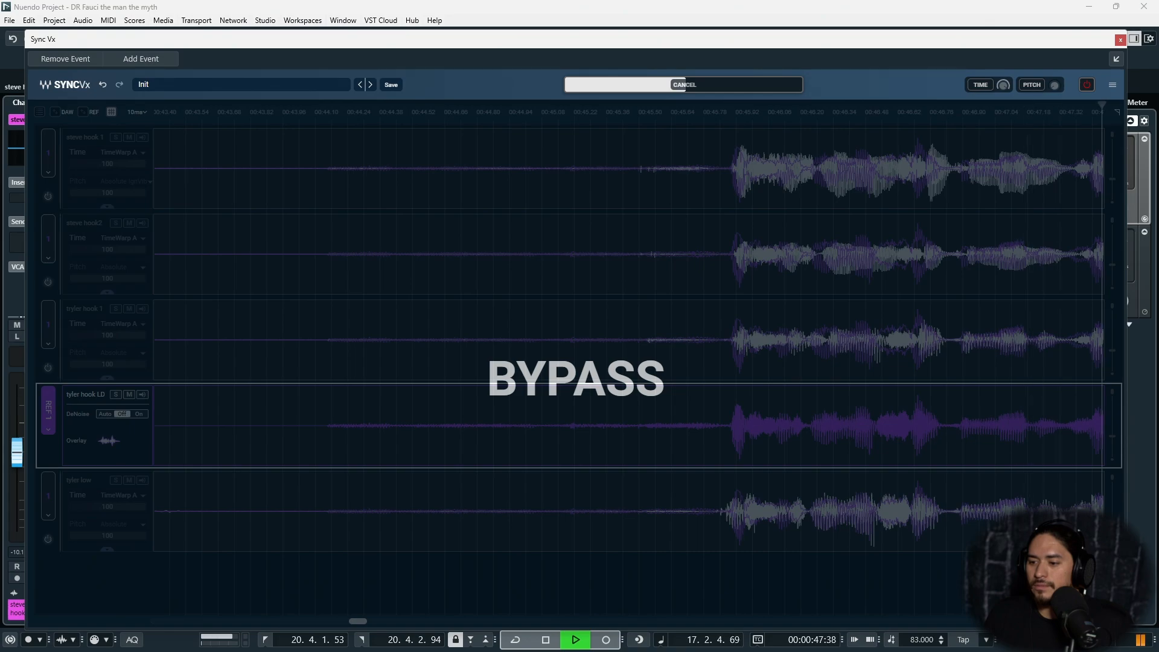
key("space")
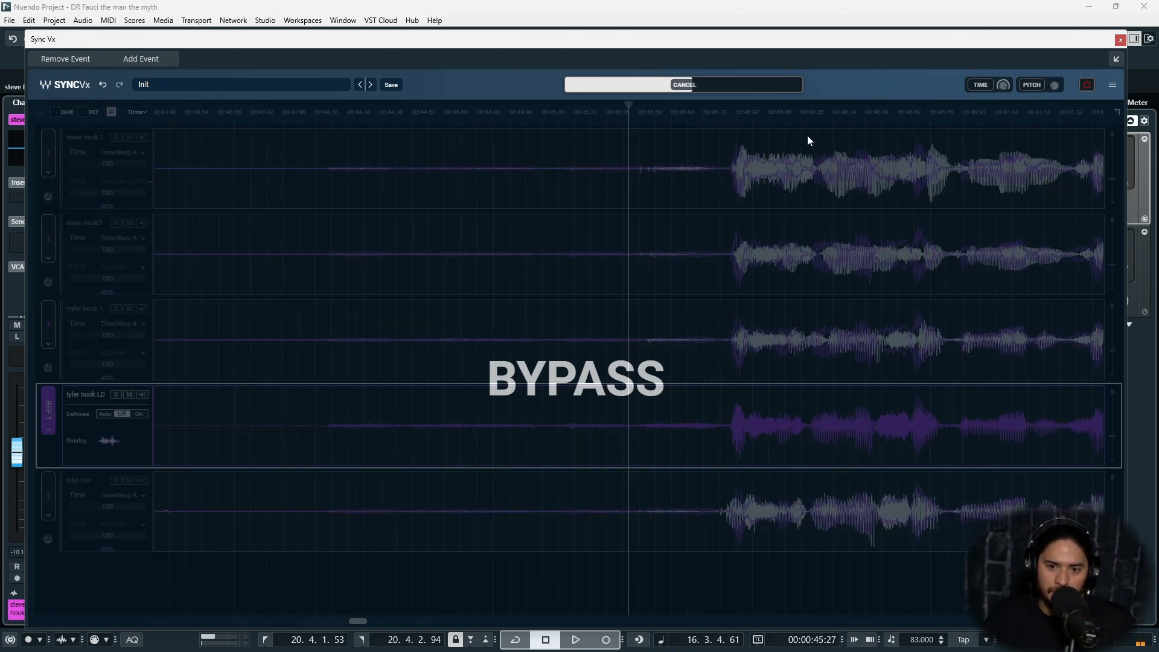
left_click(1085, 86)
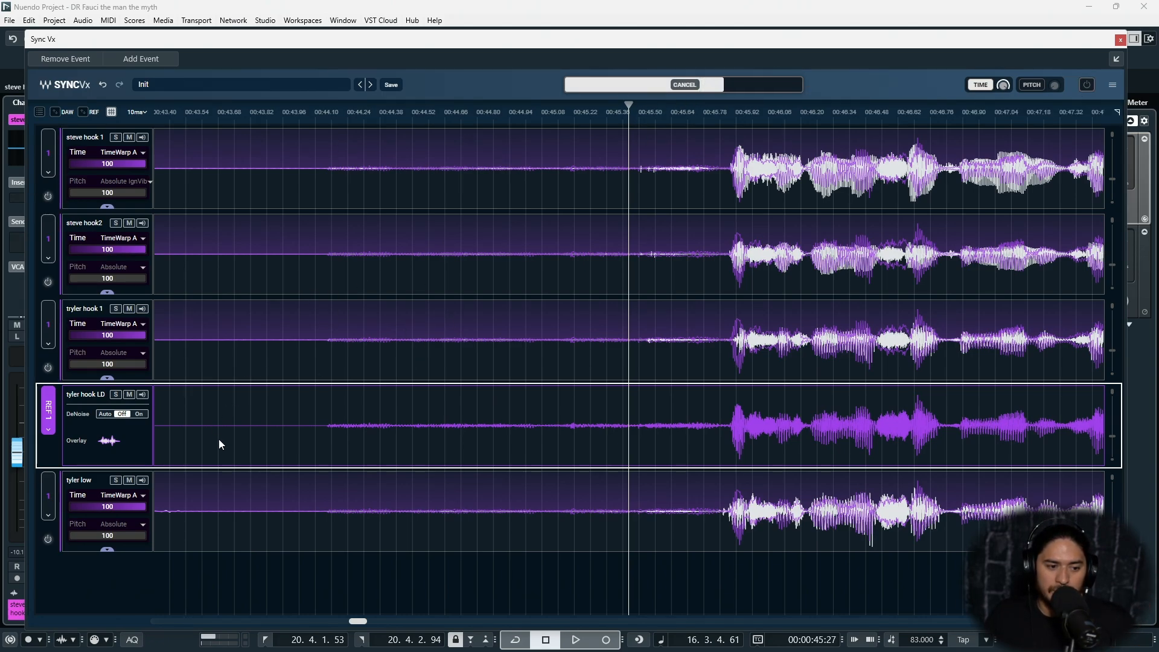
- Show the transpose, fine and formant controls of tryler hook 1 and steve hook2
left_click(108, 378)
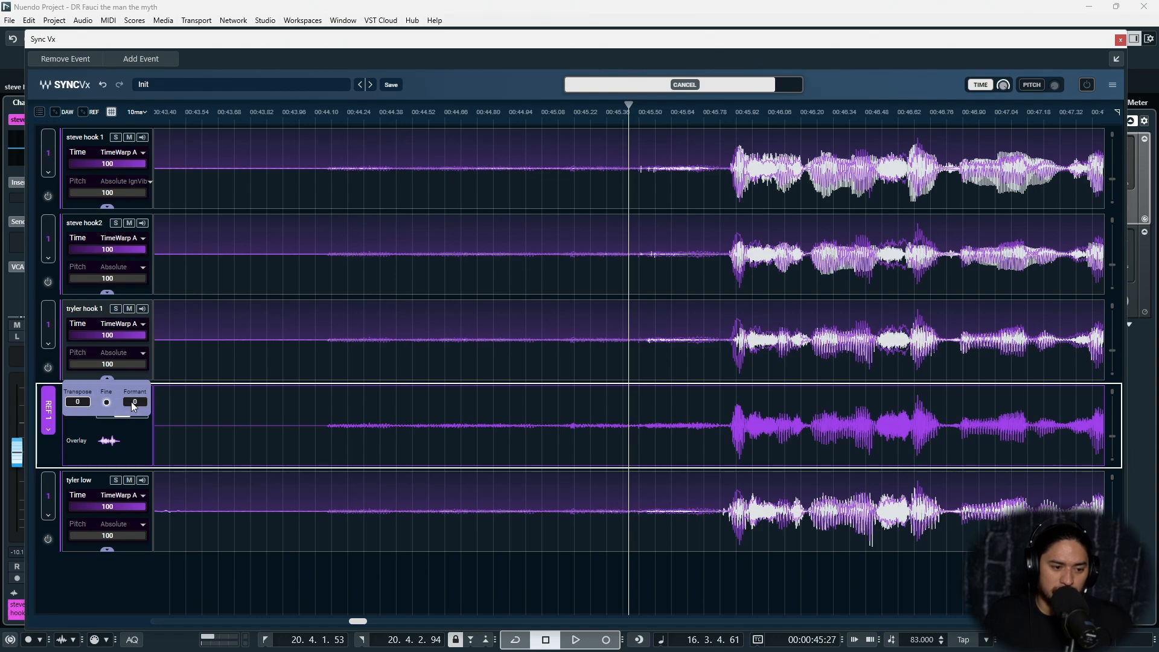
left_click(106, 292)
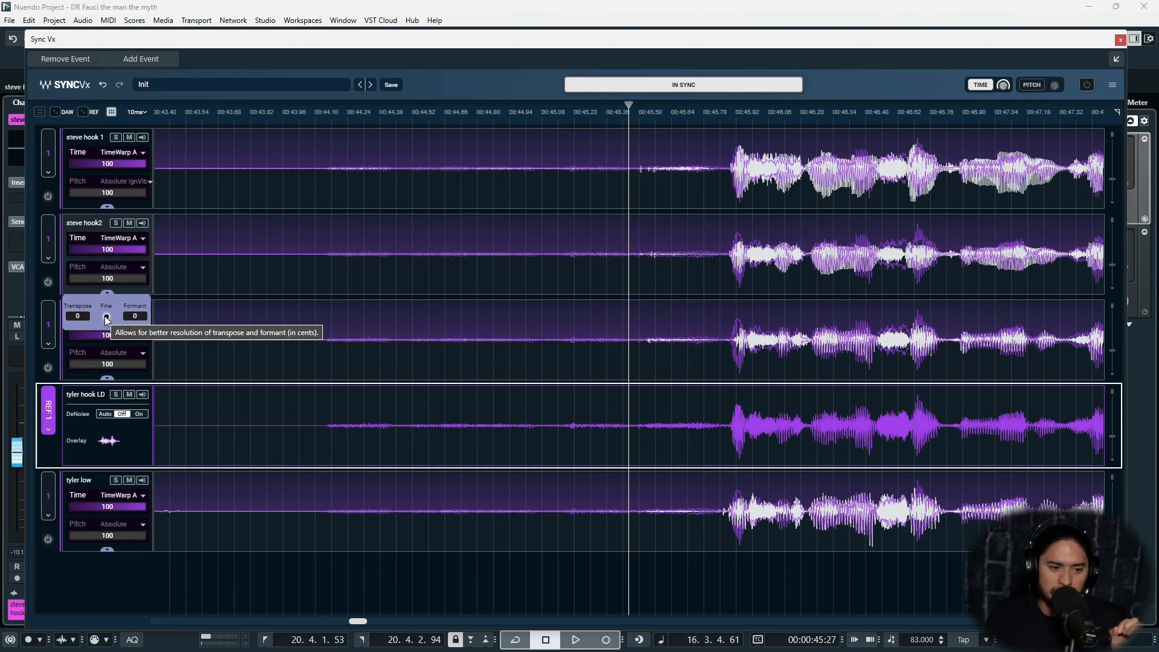
- Play the hook with Sync Vx bypassed, and replay it with processing reactivated to compare the timing
left_click(1087, 85)
key("space")
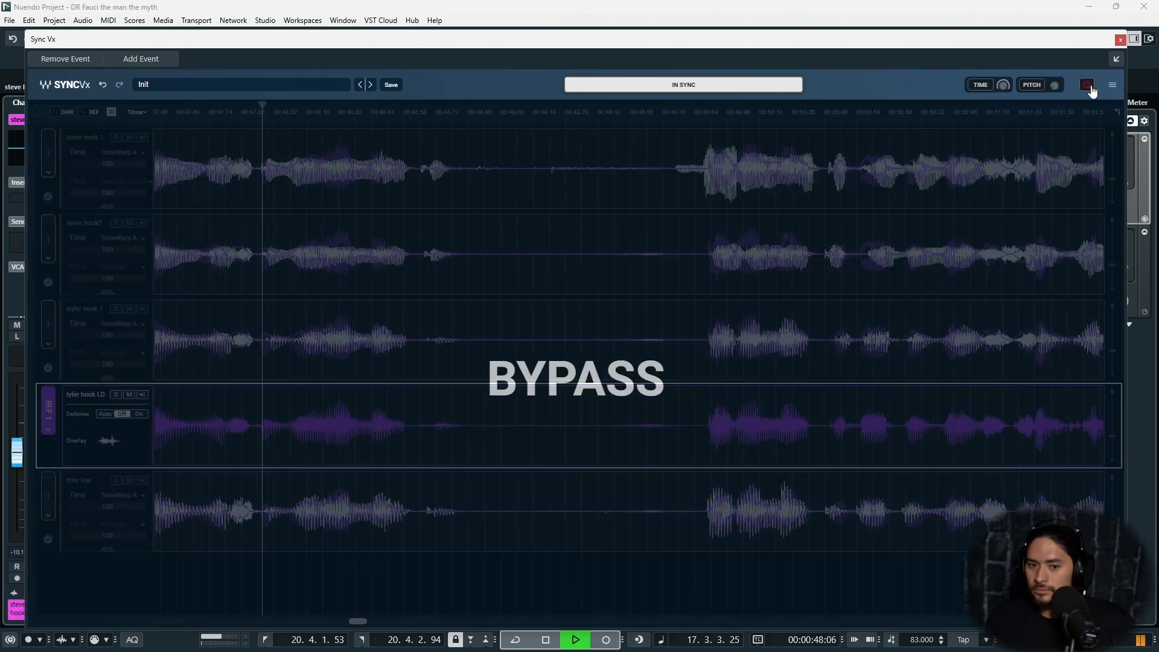
key("space")
left_click(1085, 85)
key("space")
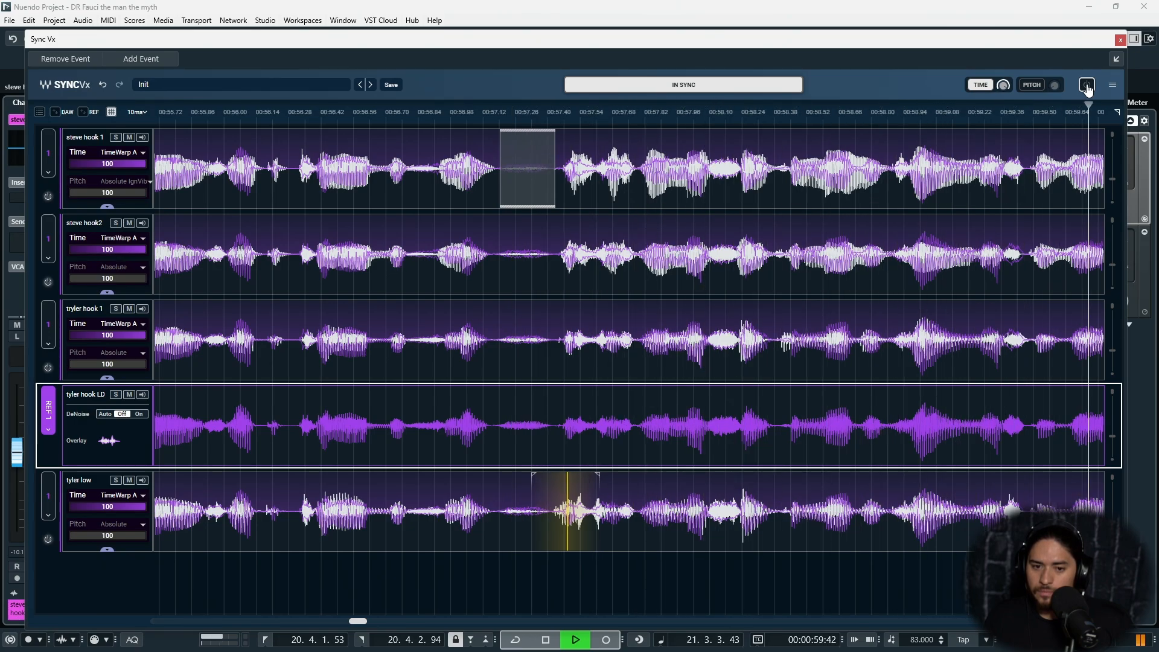
key("space")
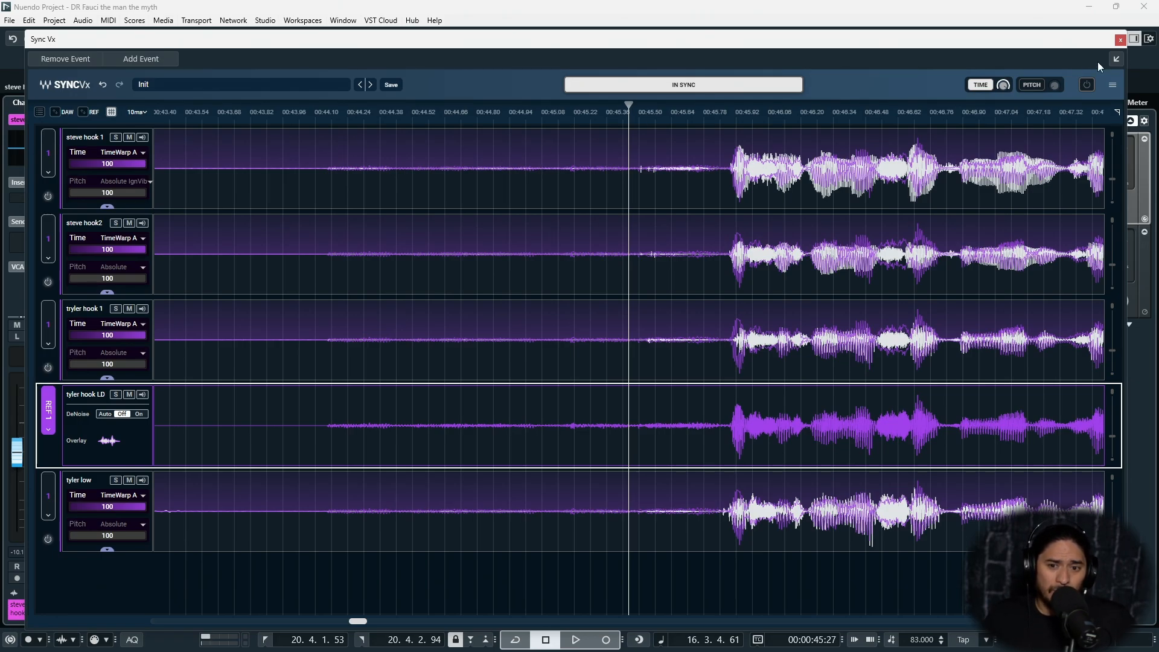
- Close the Sync Vx window and select the main vox_ event on the LD Vox track
left_click(1120, 40)
scroll(538, 233, "up", 10)
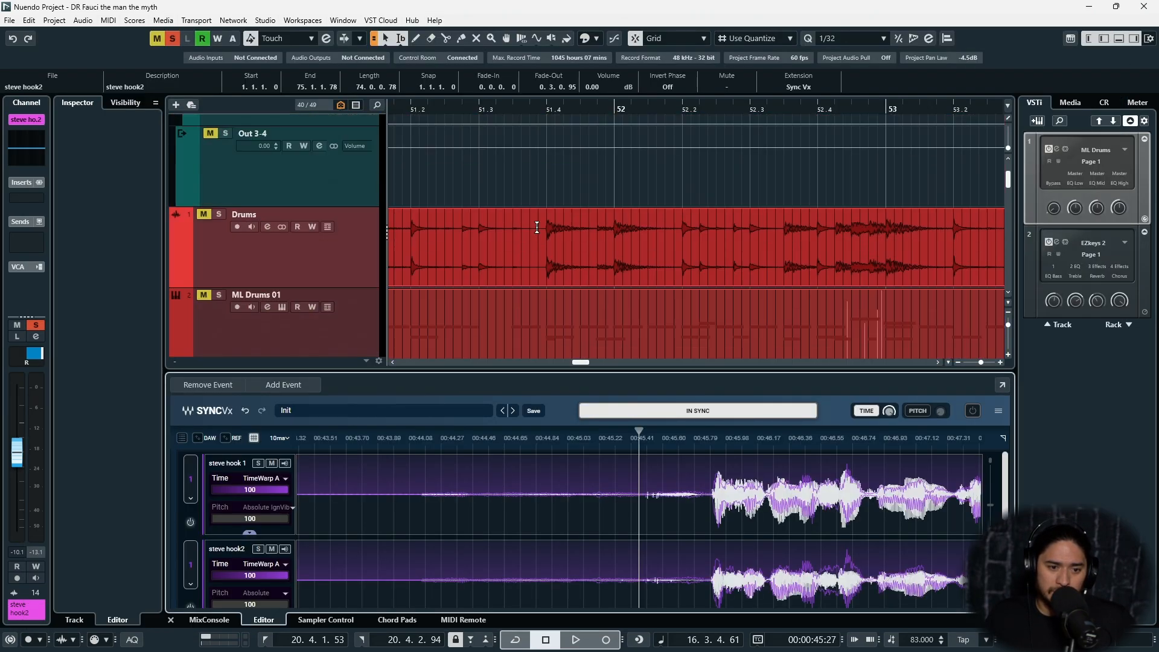
left_click(572, 256)
scroll(597, 250, "down", 6)
left_click(627, 248)
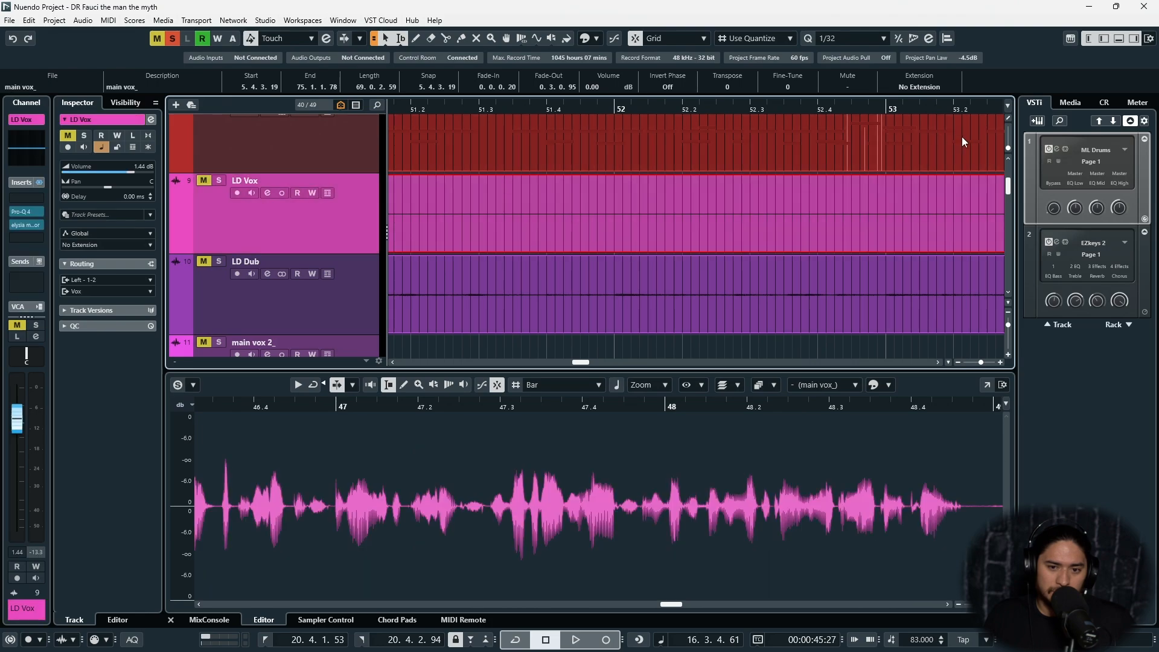
- Apply the VocAlignPro extension to the main vox_ event and open its editor in a separate window
left_click(936, 88)
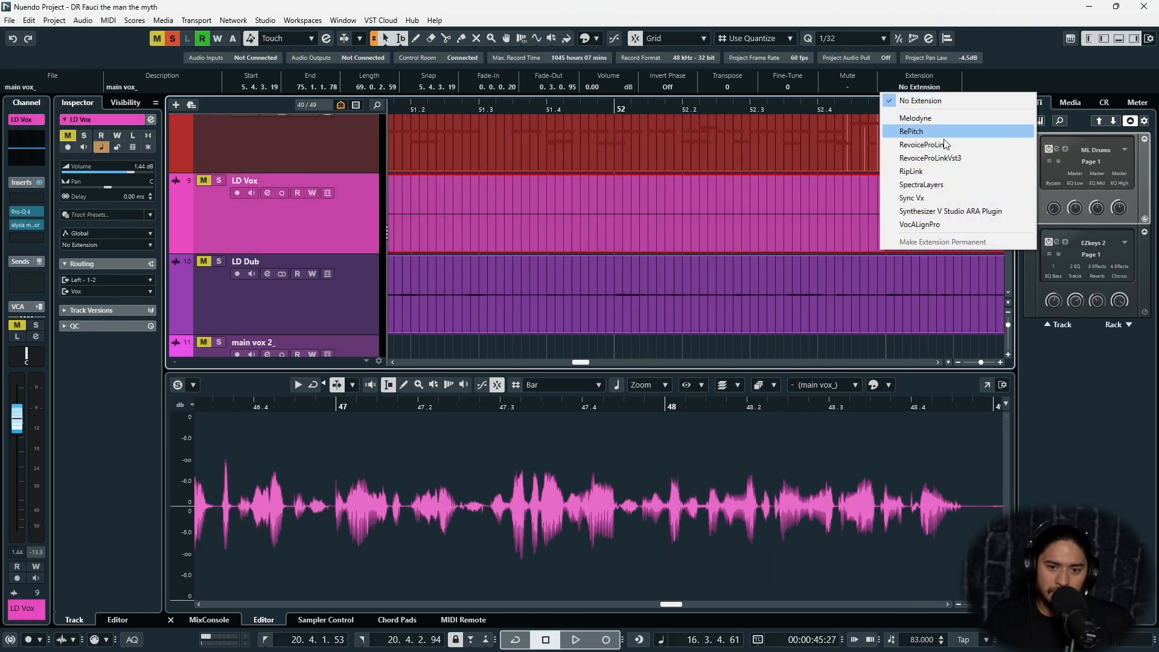
left_click(937, 225)
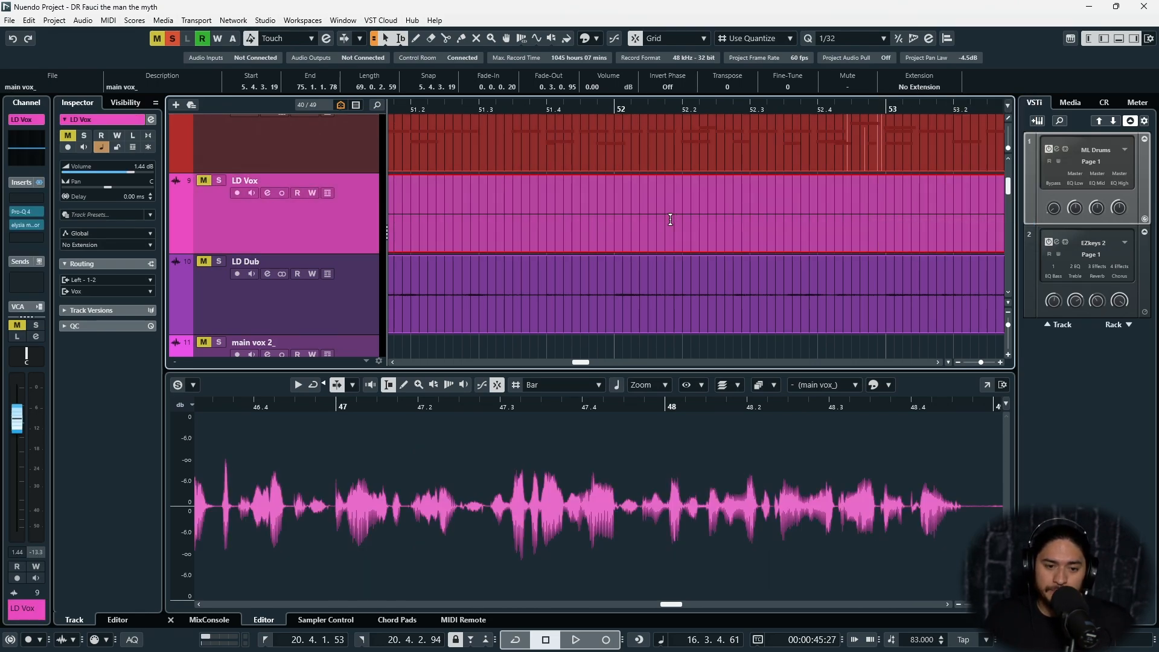
left_click(1000, 386)
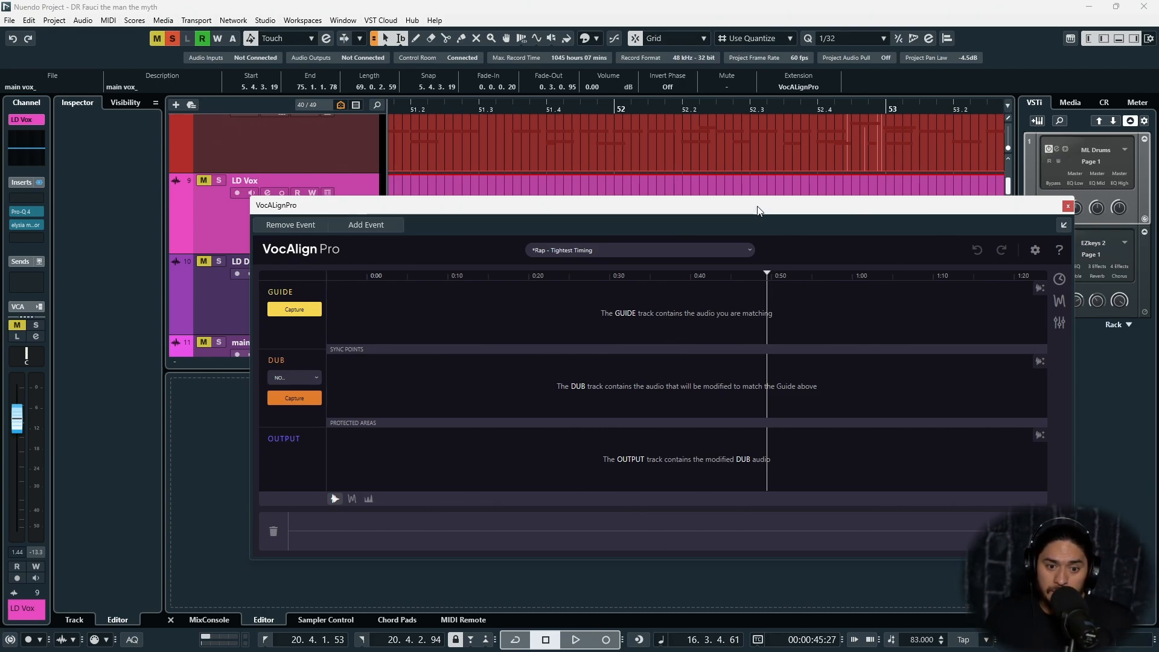
- Reposition the VocAlign Pro window and examine its guide, dub and output tracks
left_click_drag(759, 215, 705, 162)
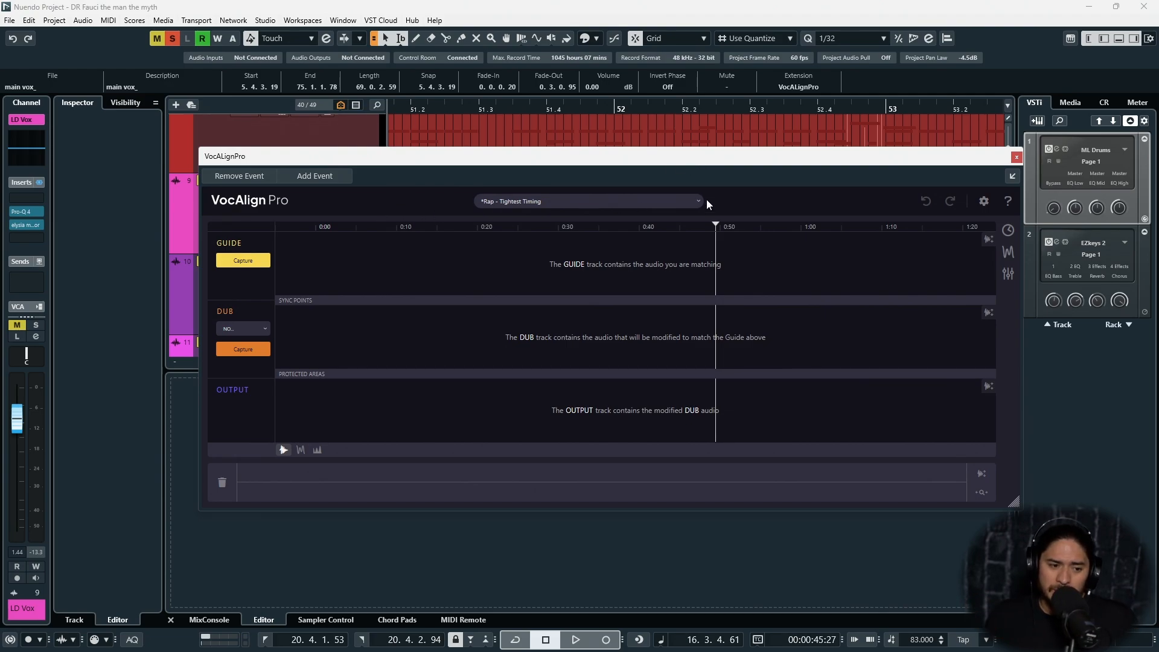
left_click_drag(634, 161, 686, 259)
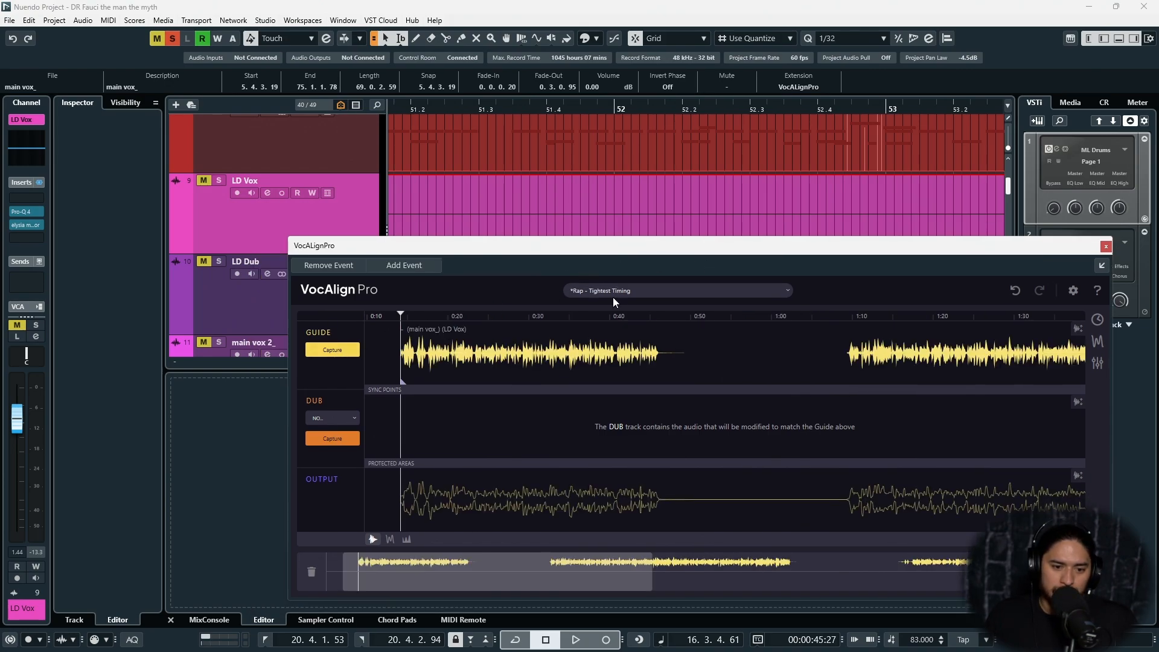
left_click(614, 292)
left_click(730, 248)
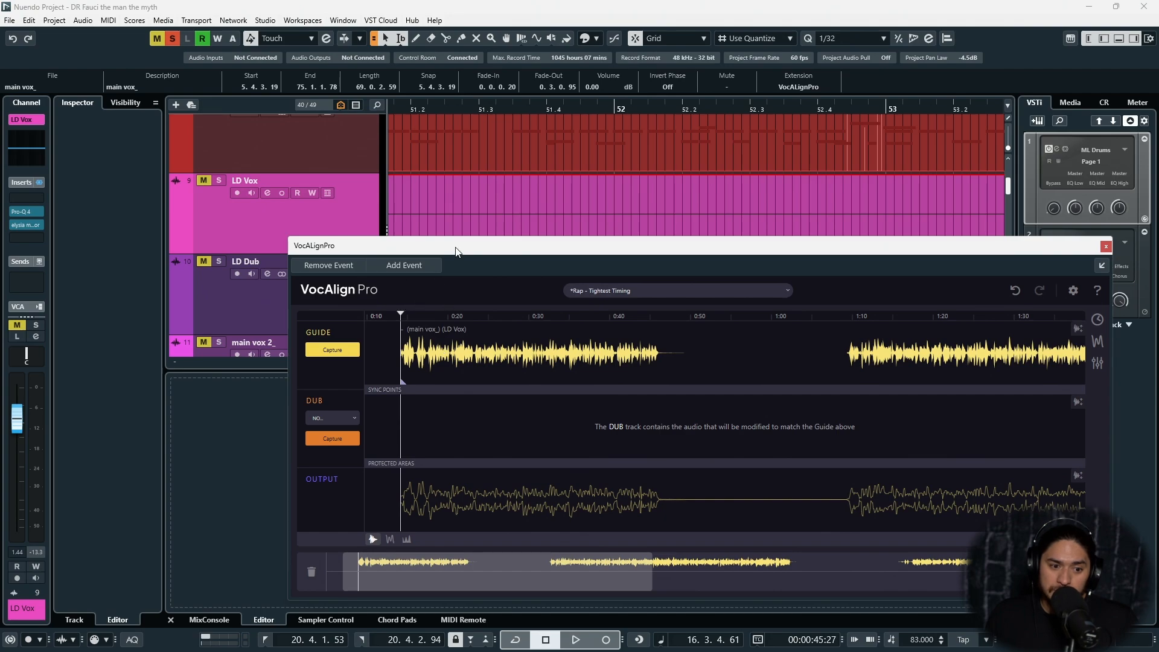
left_click_drag(455, 249, 401, 169)
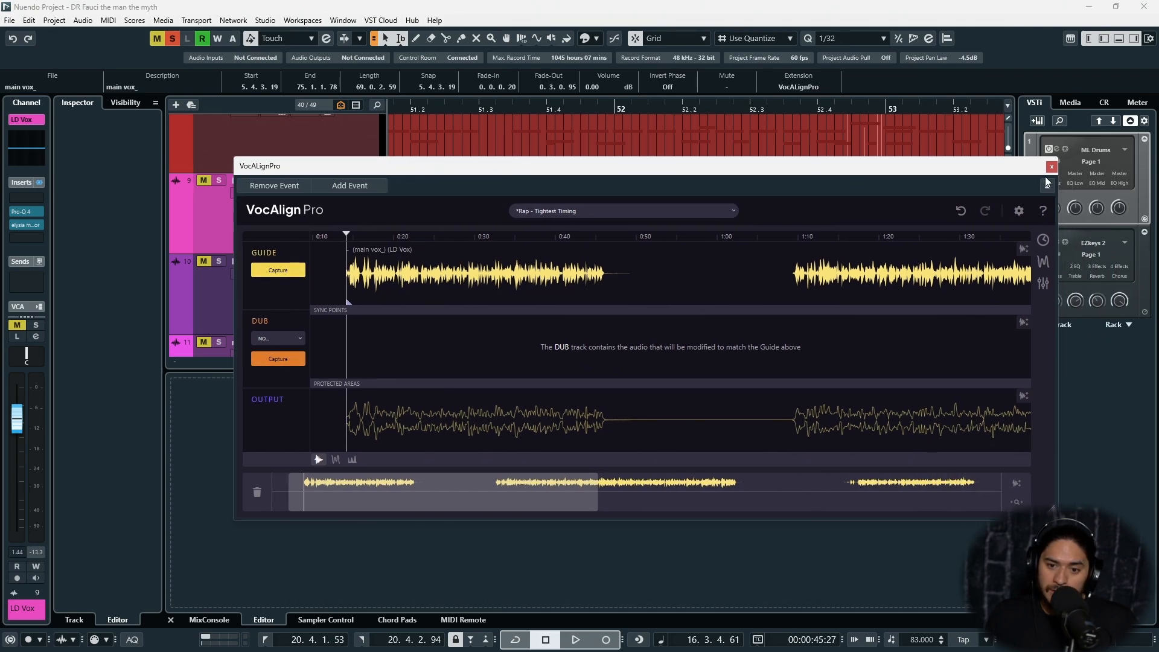
- Set the main vox_ event on the LD Vox track back to No Extension
left_click(794, 88)
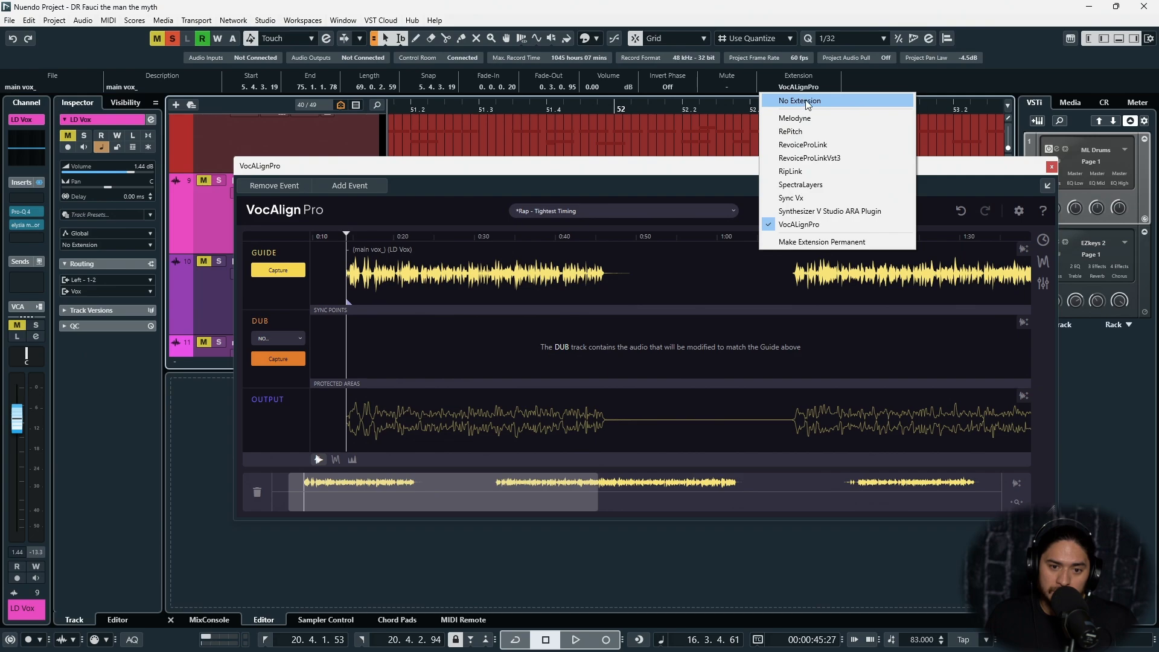
left_click(805, 101)
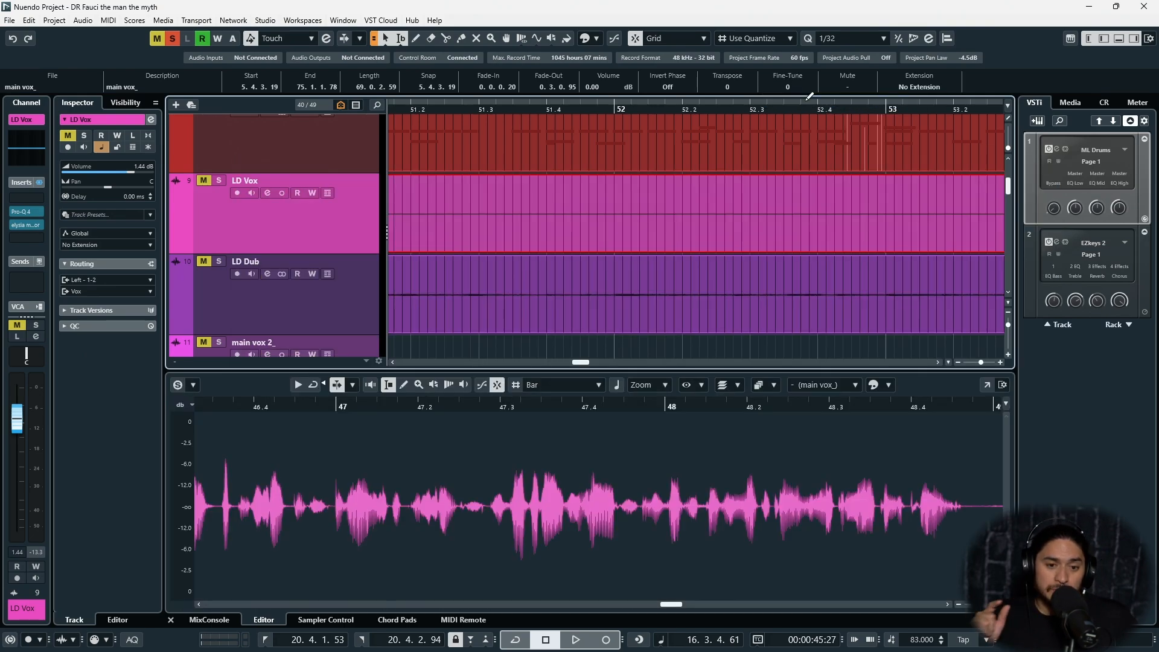
- Select the steve hook 1 event and open its Sync Vx editor in a separate window
scroll(783, 207, "down", 2)
left_click(759, 220)
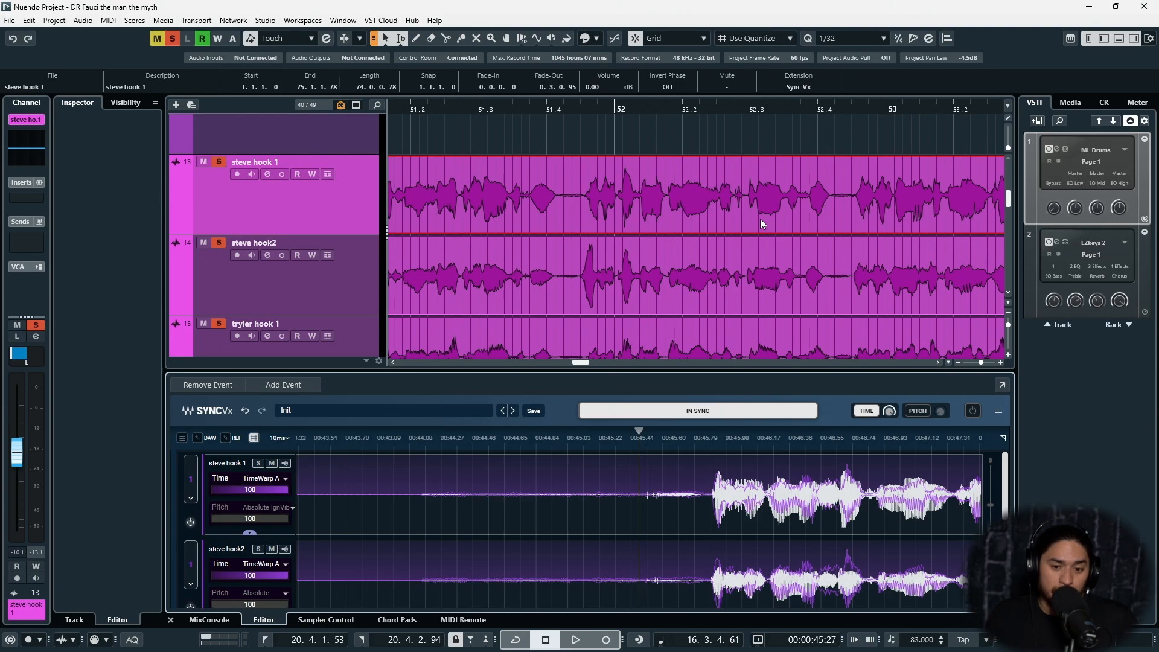
left_click(1002, 387)
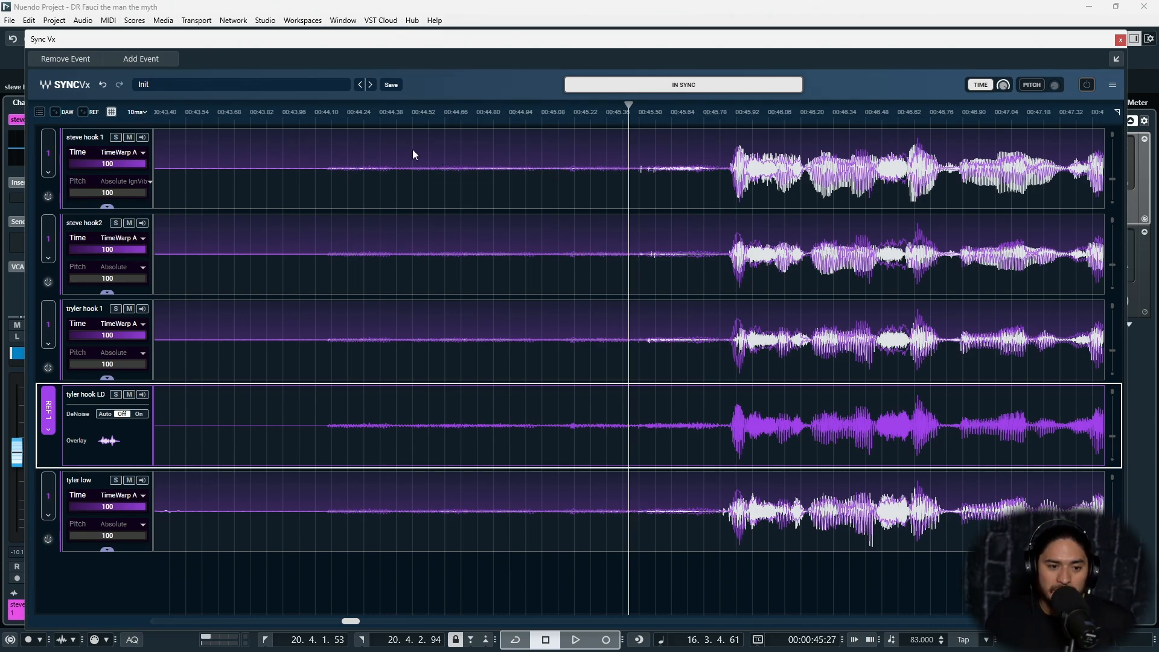
- Bypass the quiet stretch before the first phrase on steve hook 1, and remove that bypass
left_click_drag(293, 148, 507, 181)
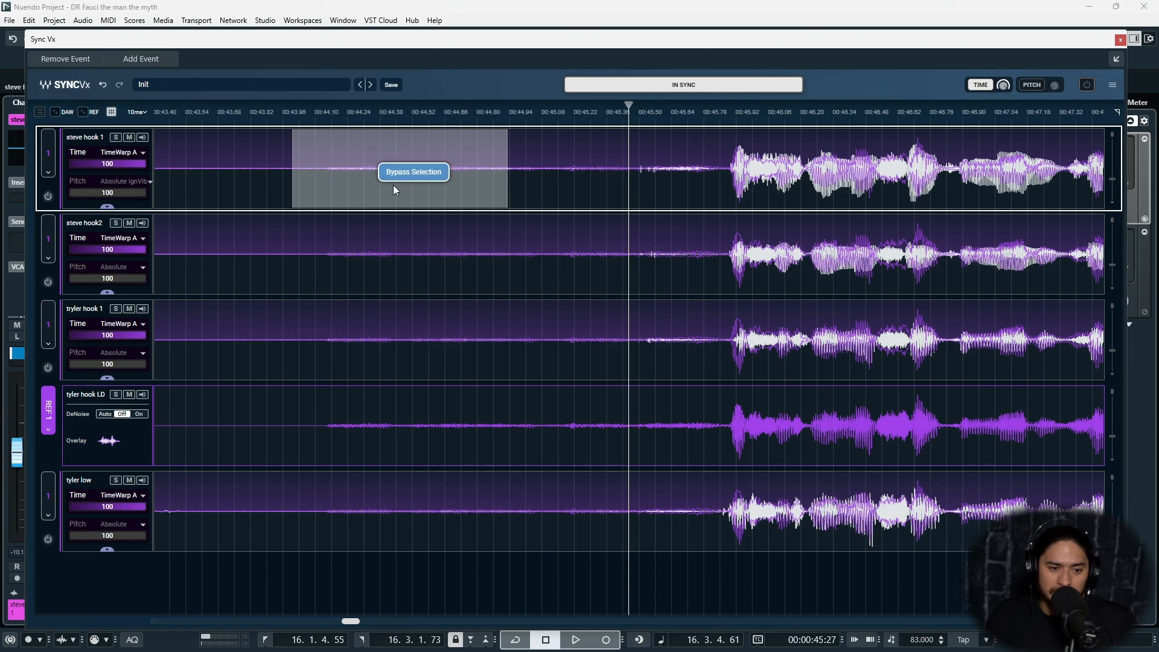
left_click(414, 173)
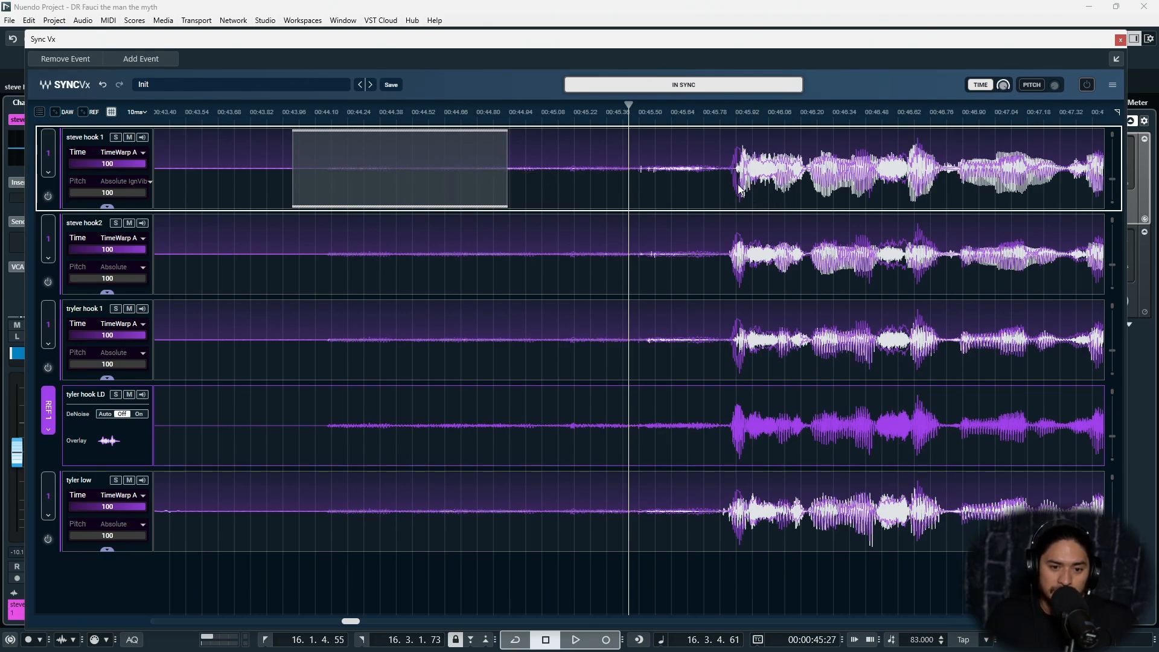
right_click(434, 185)
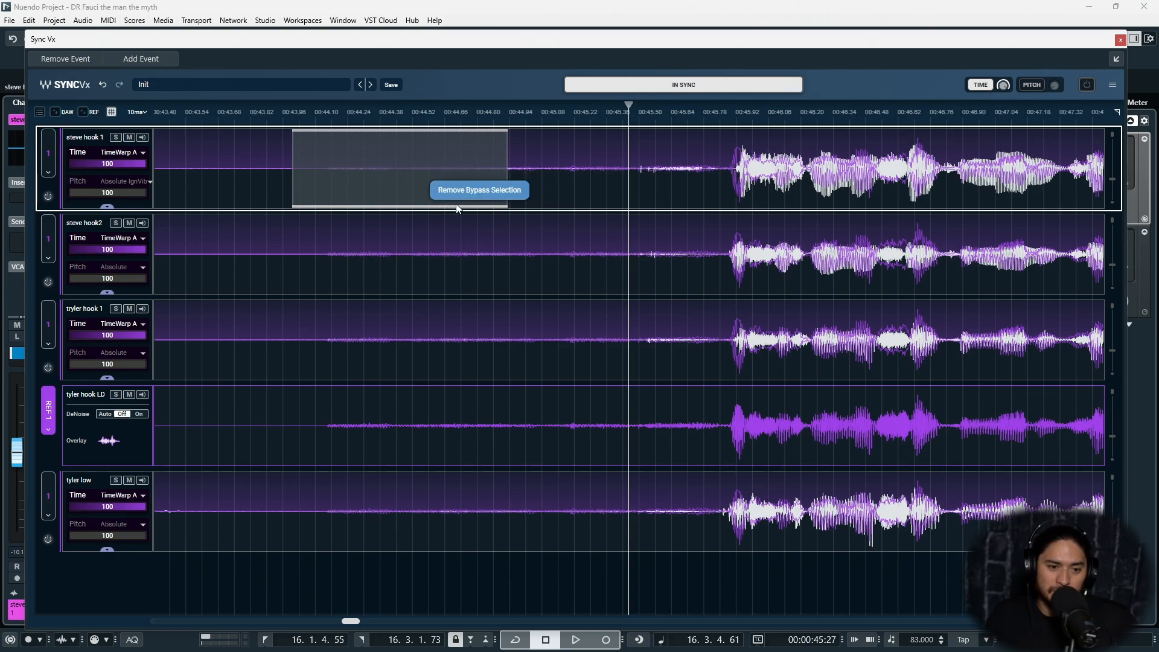
left_click(454, 193)
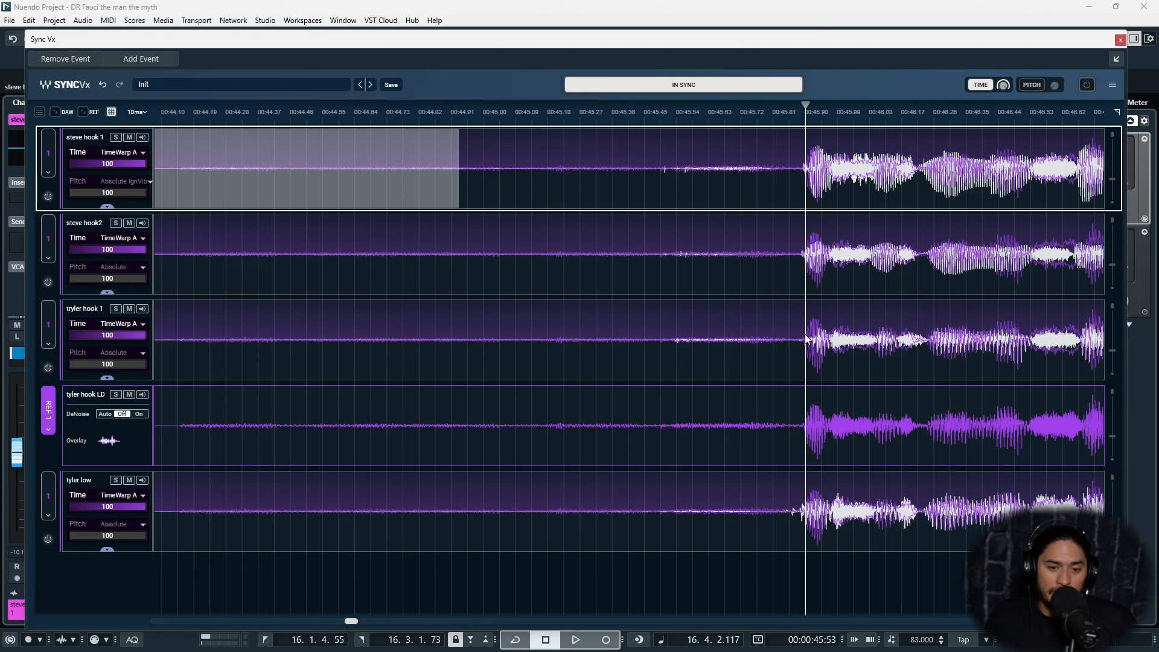
- Add a SyncMarker at the start of the first phrase on steve hook 1 and narrow its borders on both sides
left_click(803, 175)
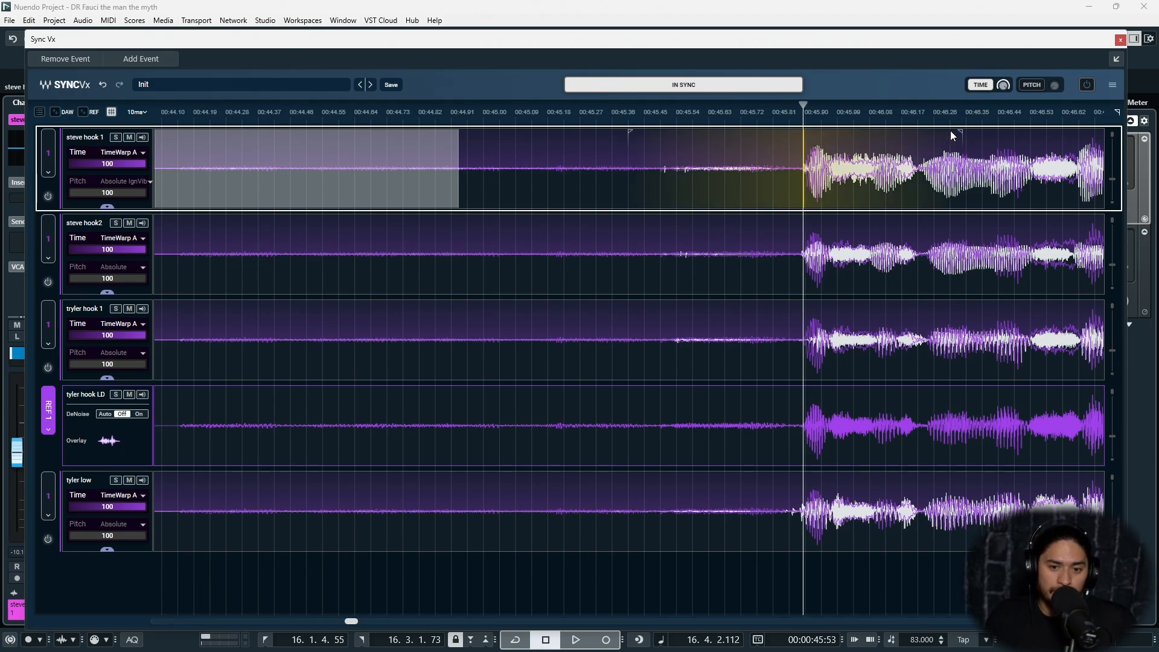
left_click_drag(960, 134, 892, 139)
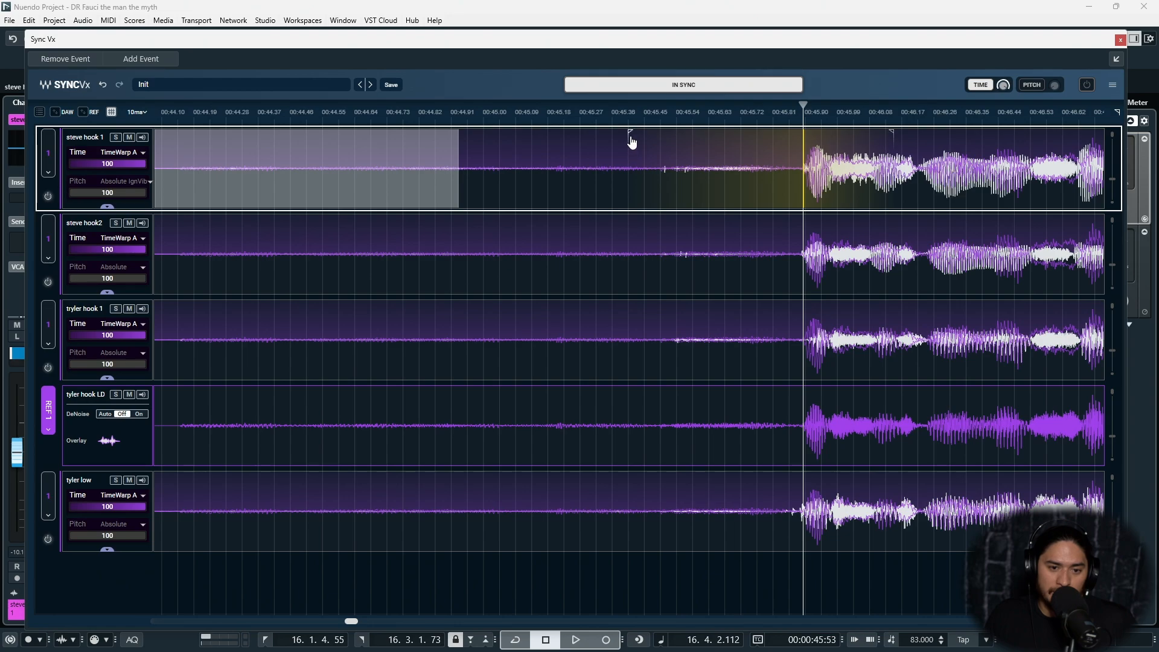
left_click_drag(629, 137, 647, 138)
left_click_drag(724, 141, 737, 137)
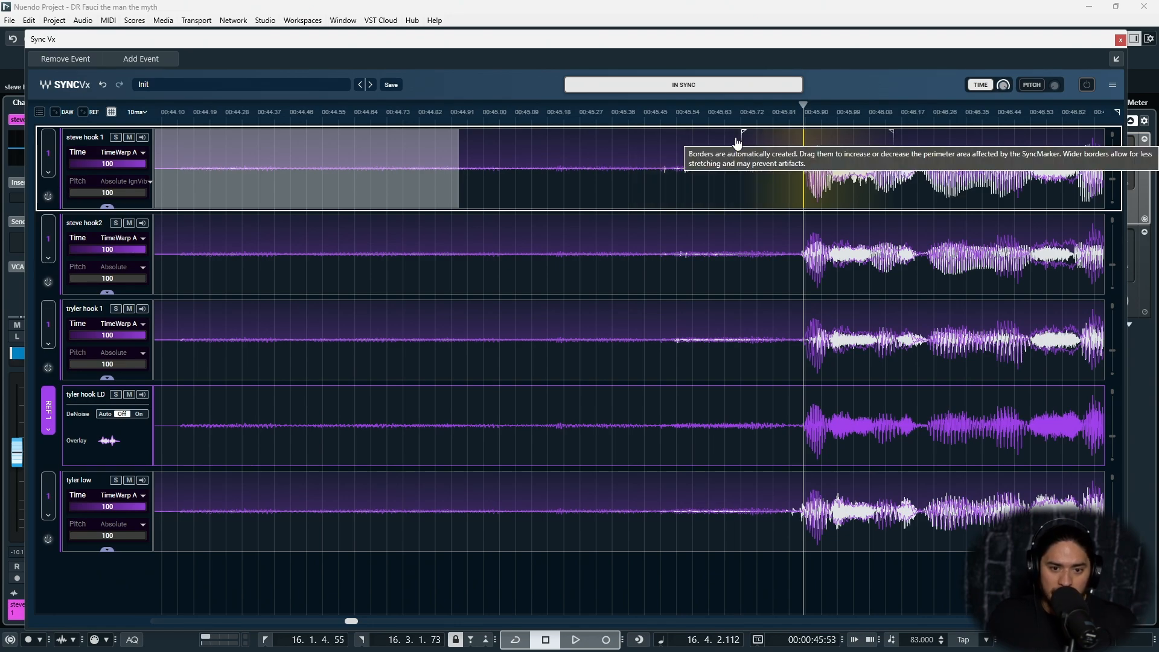
- Move the steve hook 1 SyncMarker earlier to about 45.2 s and pull both borders in close around it
left_click_drag(805, 177, 588, 171)
mouse_move(759, 112)
left_mouse_down()
mouse_move(759, 128)
mouse_move(759, 92)
left_mouse_up()
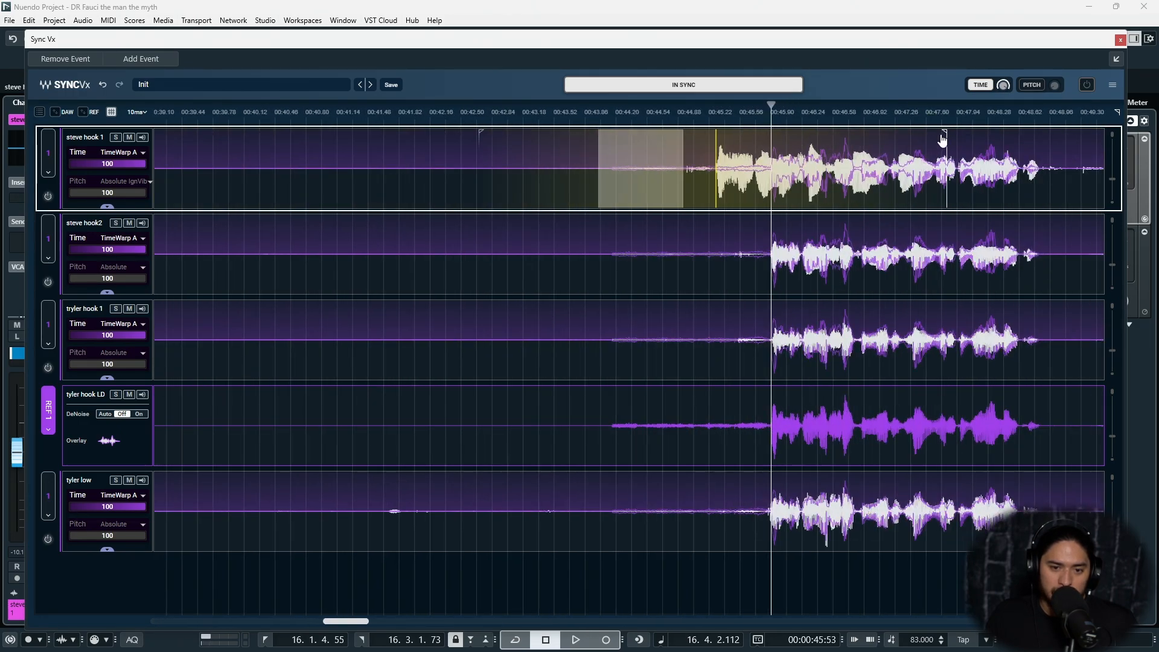
left_click_drag(942, 140, 782, 140)
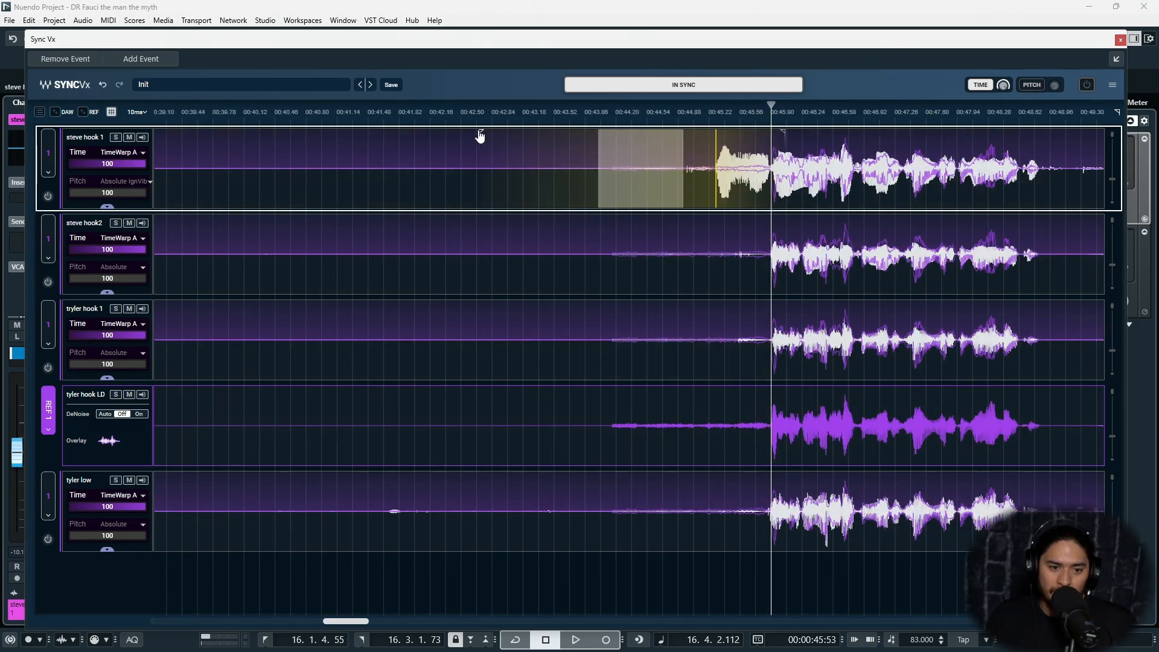
left_click_drag(480, 134, 688, 134)
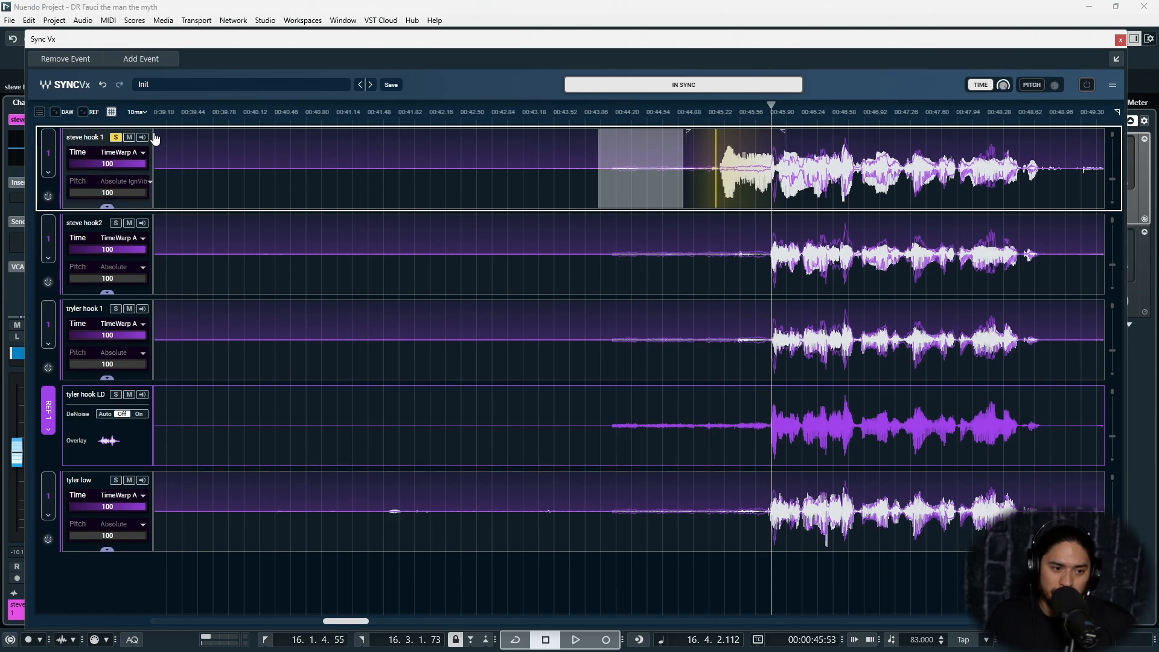
- Solo steve hook 1 and play it from just before the moved SyncMarker
left_click(653, 121)
key("space")
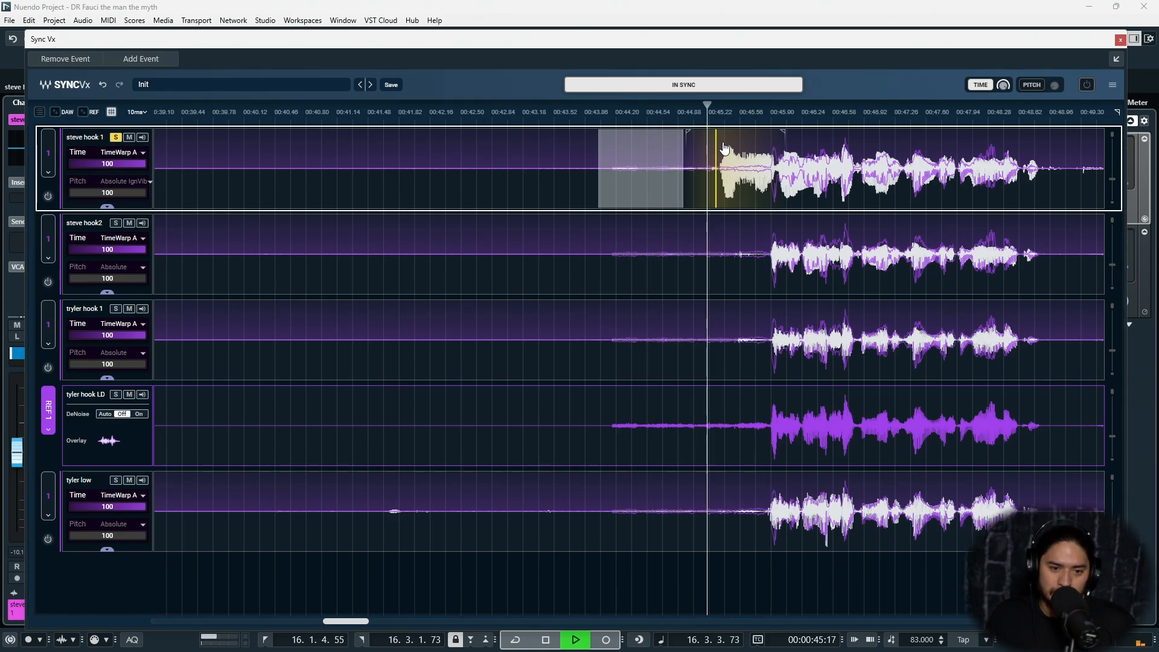
key("space")
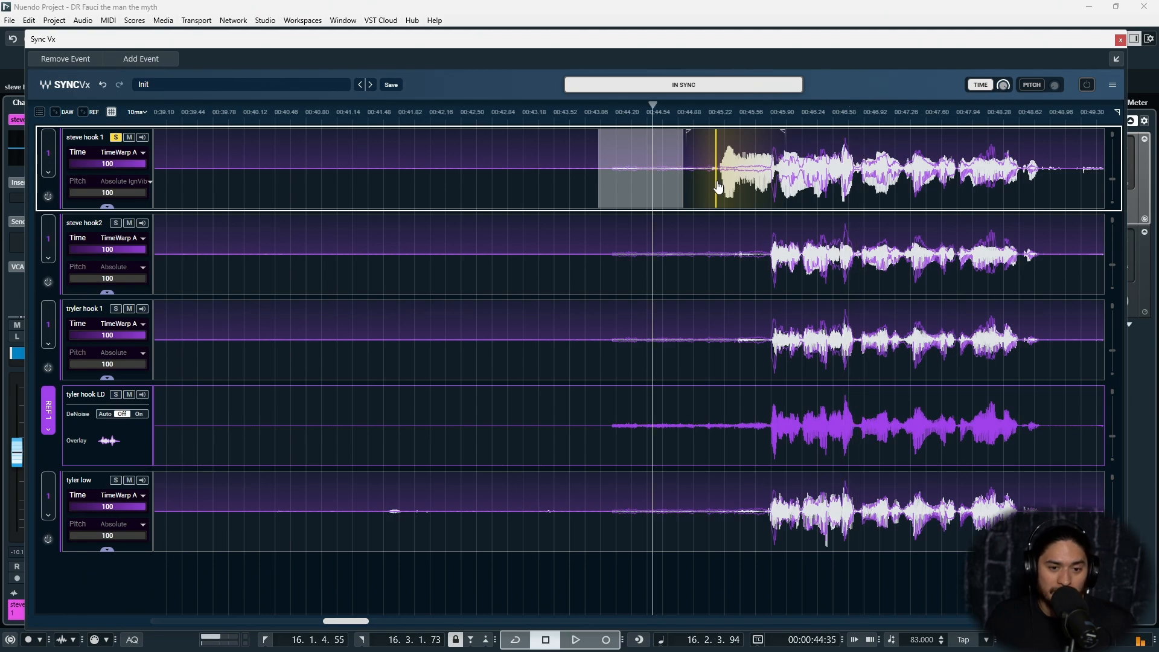
- Delete the SyncMarker from steve hook 1 and play the phrase from about 45.2 s
right_click(717, 184)
left_click(740, 188)
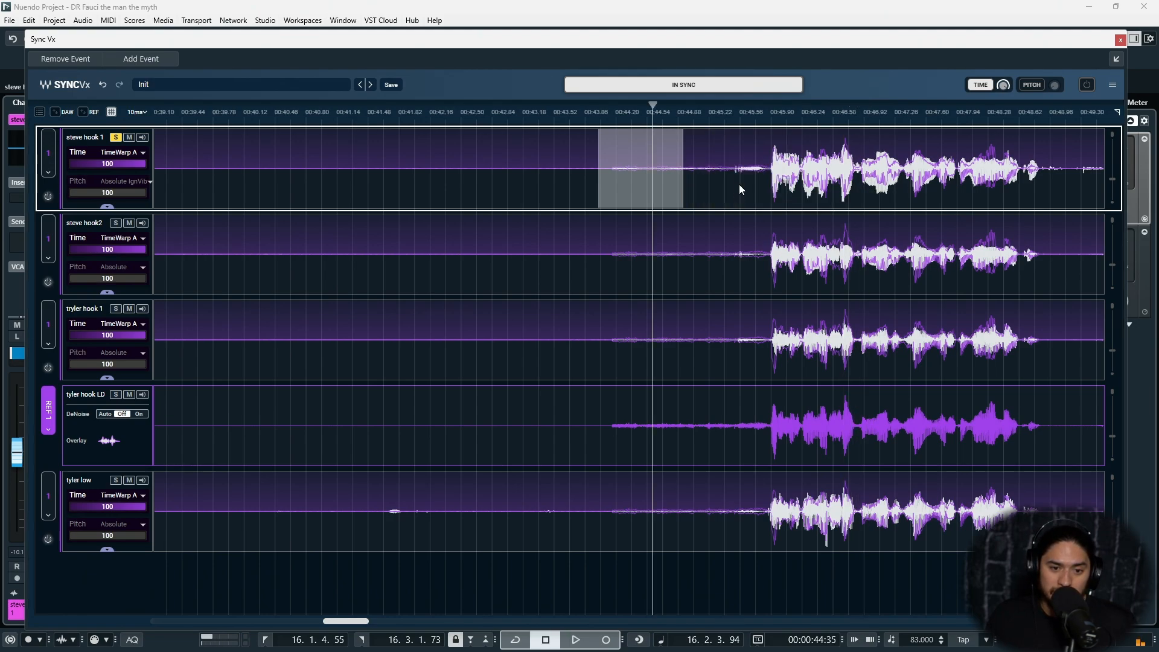
left_click(726, 114)
key("space")
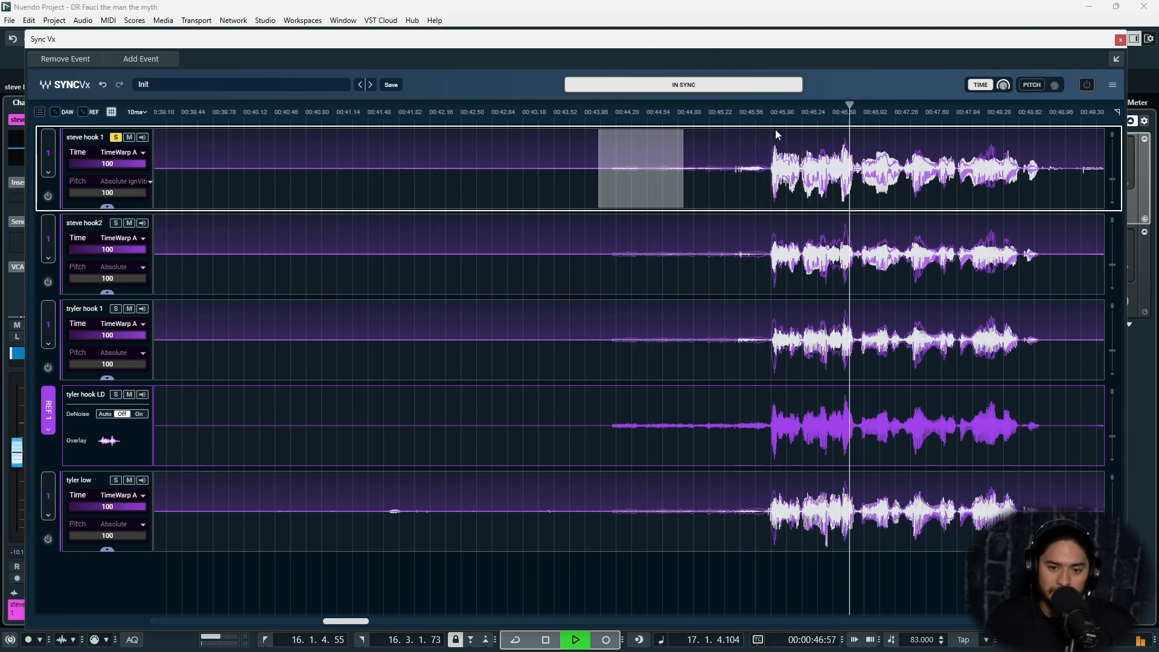
key("space")
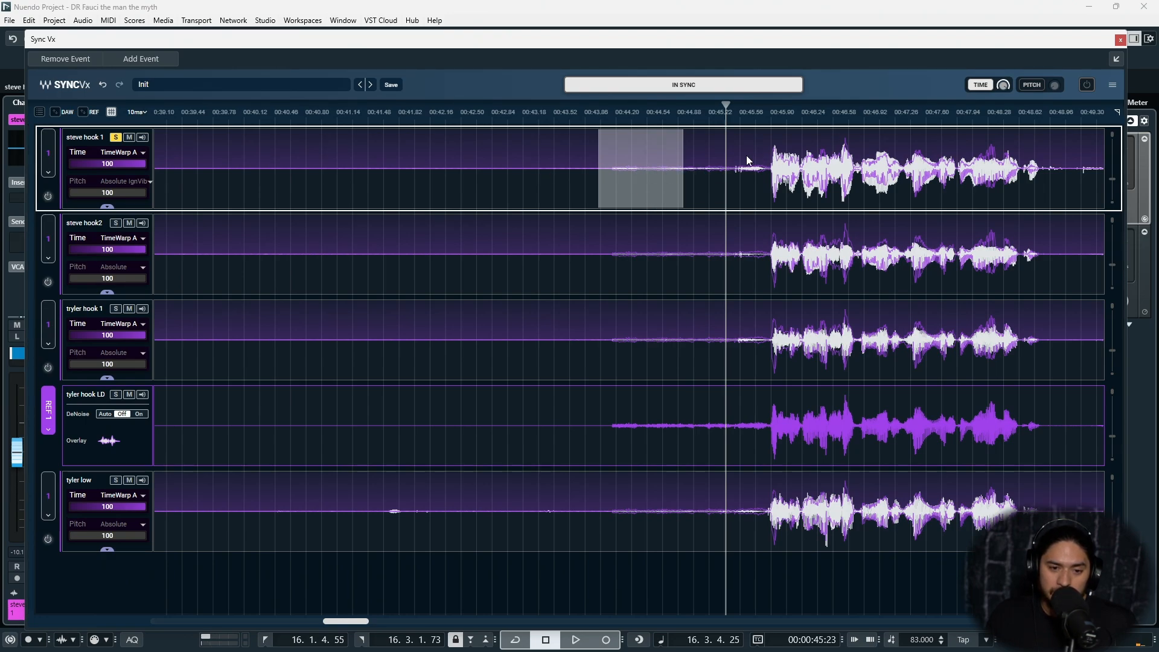
- Remove the bypass from the gap near 54.3 s on the tryler hook 1 track
left_click(842, 121)
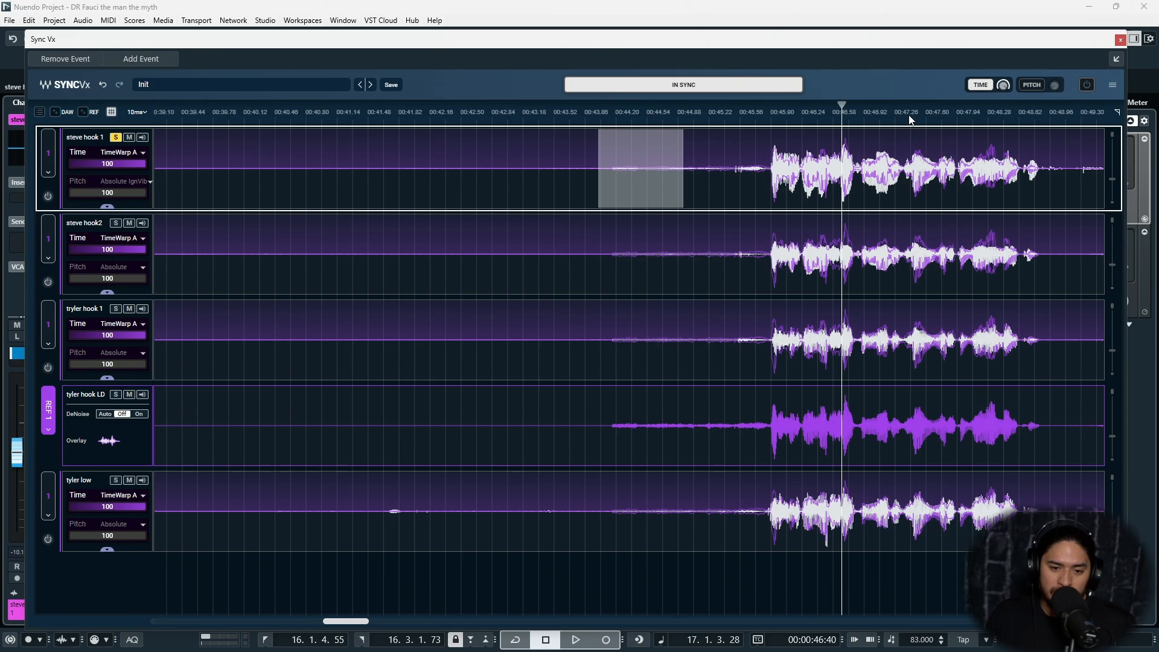
left_click(929, 116)
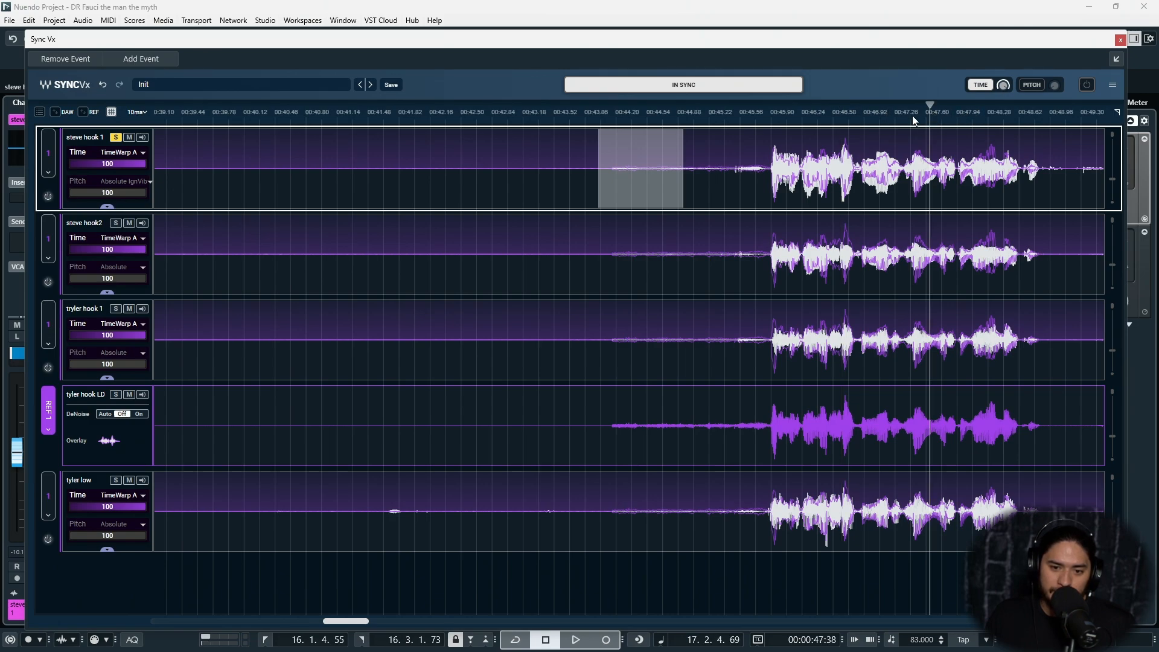
mouse_move(966, 115)
left_mouse_down()
mouse_move(951, 80)
mouse_move(961, 127)
left_mouse_up()
left_click_drag(827, 113, 838, 175)
left_click(810, 354)
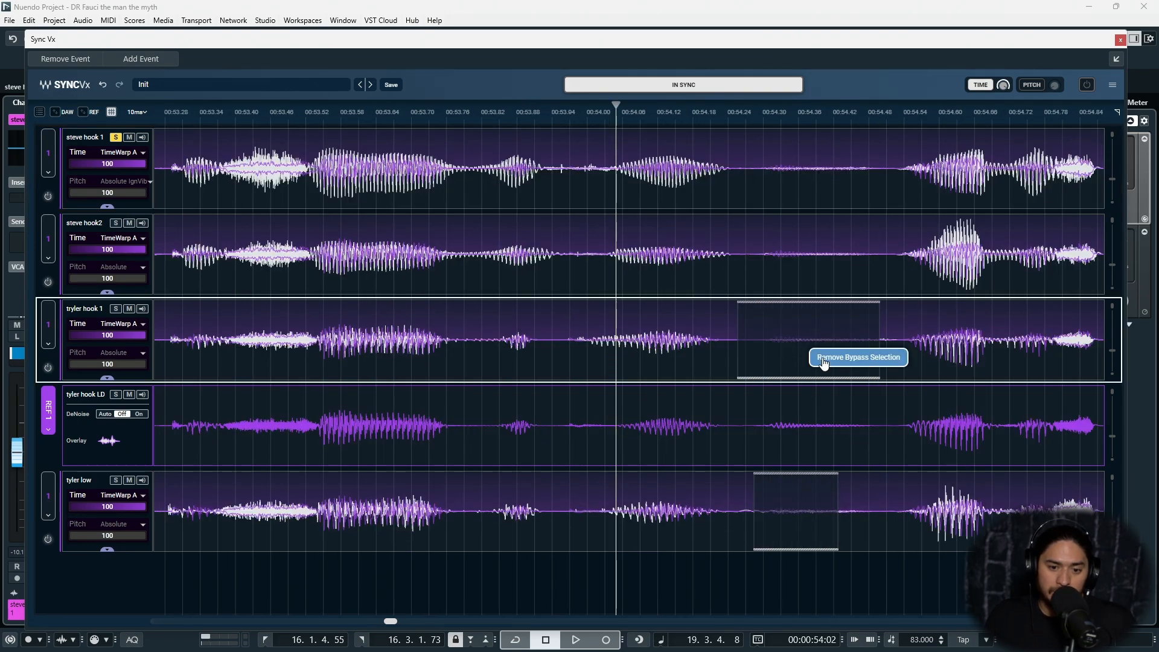
left_click(794, 521)
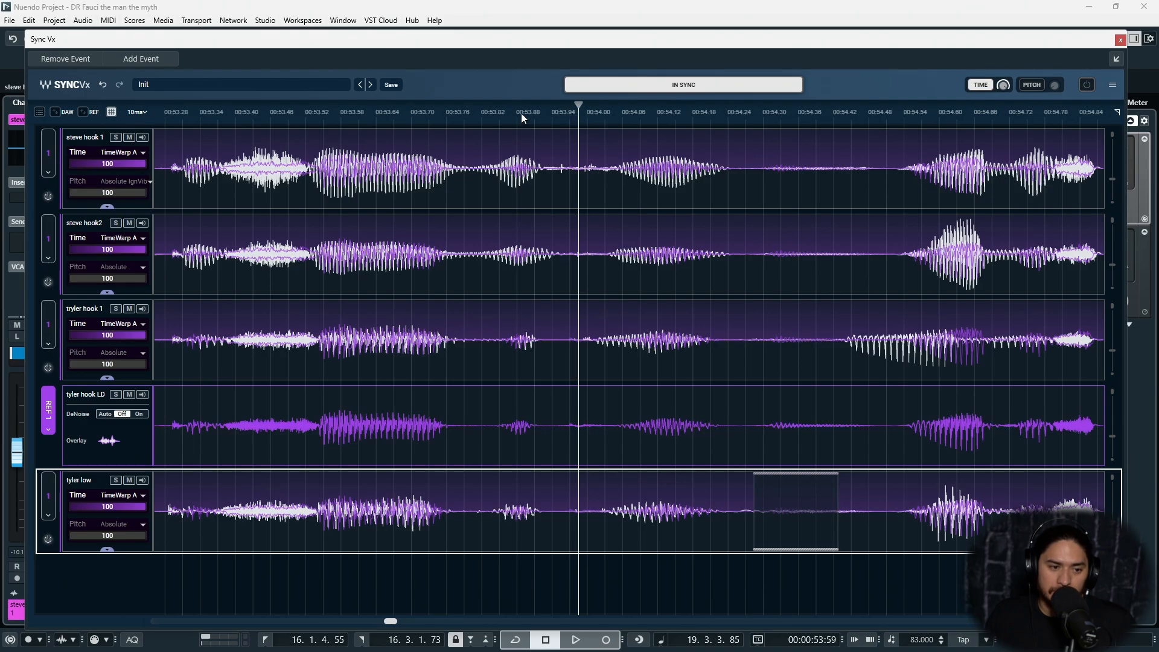
- Play all the hook tracks together across the former bypass section of tryler hook 1
left_click_drag(521, 114, 524, 111)
key("space")
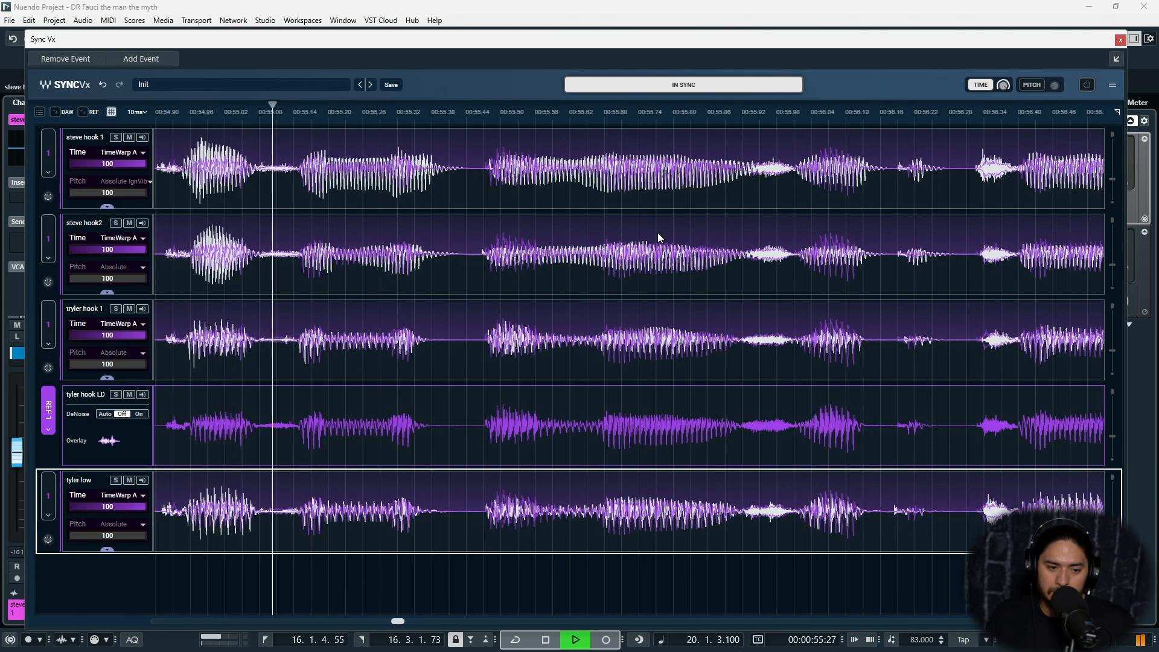
key("space")
key("space")
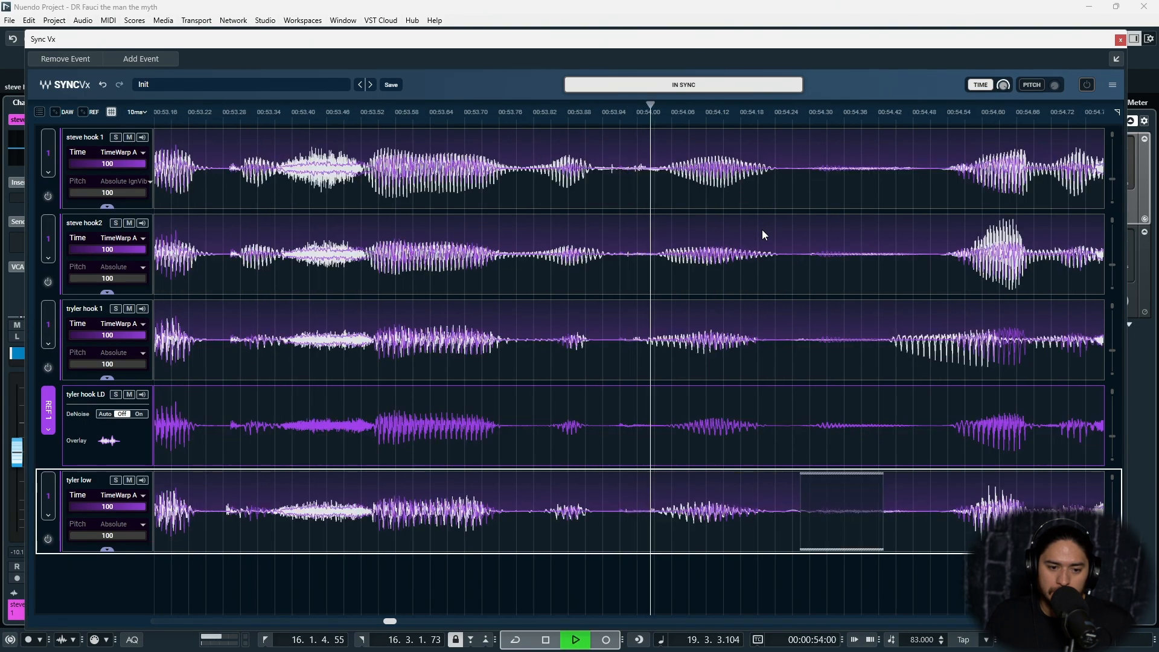
key("space")
- Solo tryler hook 1 and play it across the gap near 54.3 s
left_click(115, 309)
key("space")
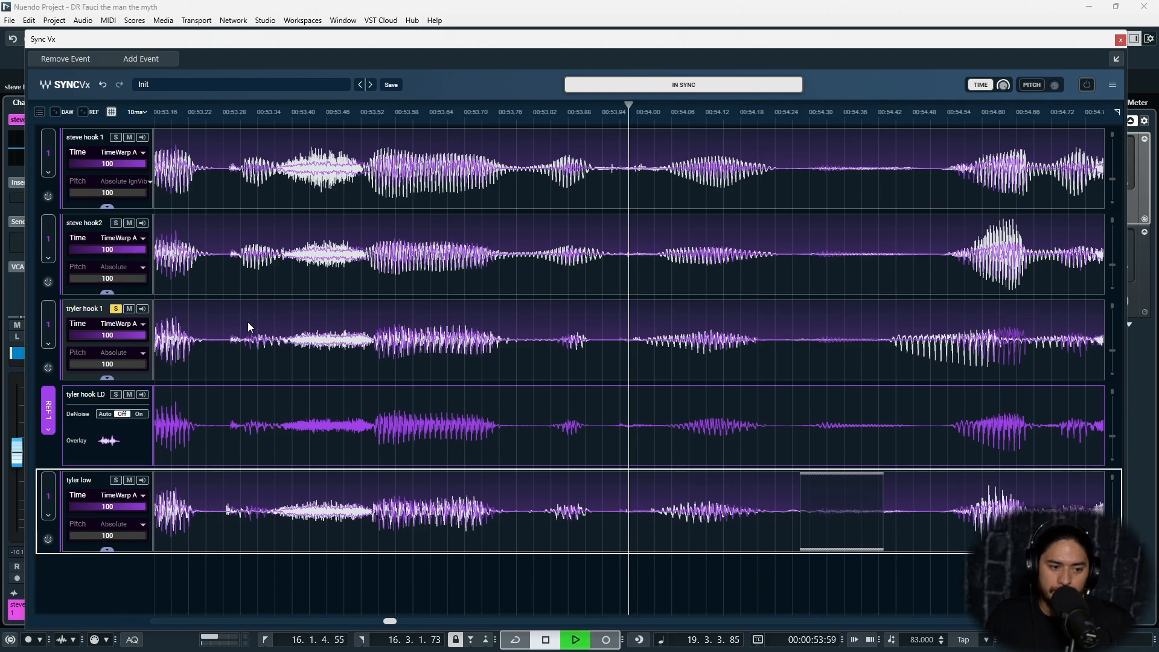
key("space")
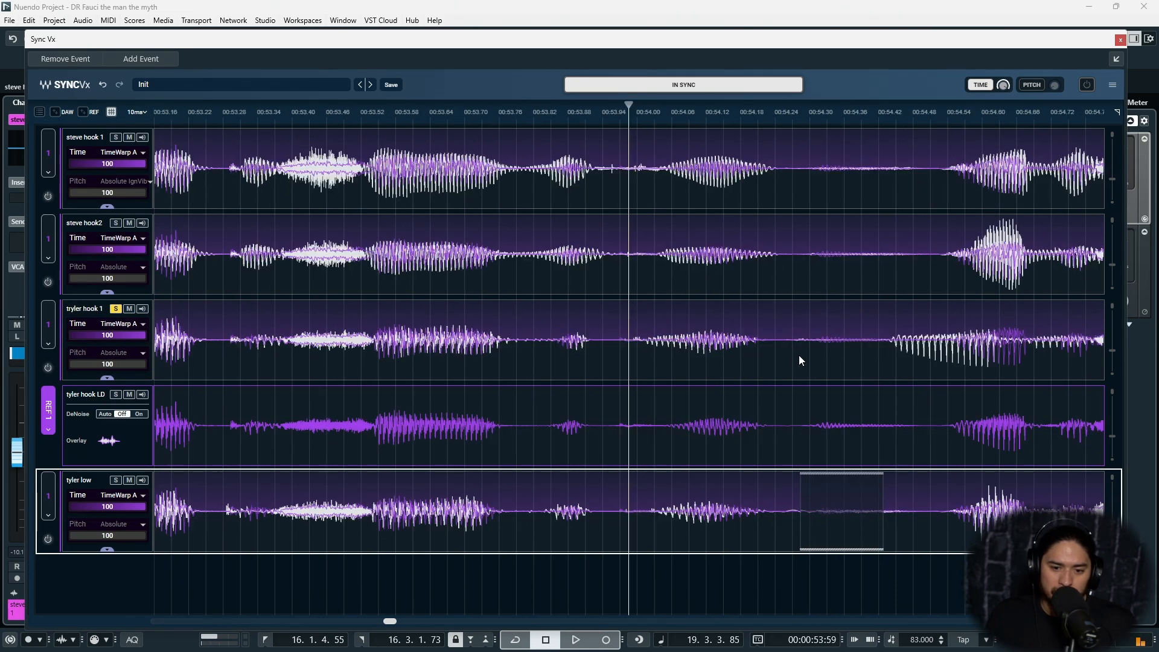
- Bypass the gap on tryler hook 1 from about 54.2 to 54.4 s and play the soloed result
left_click_drag(782, 353, 877, 366)
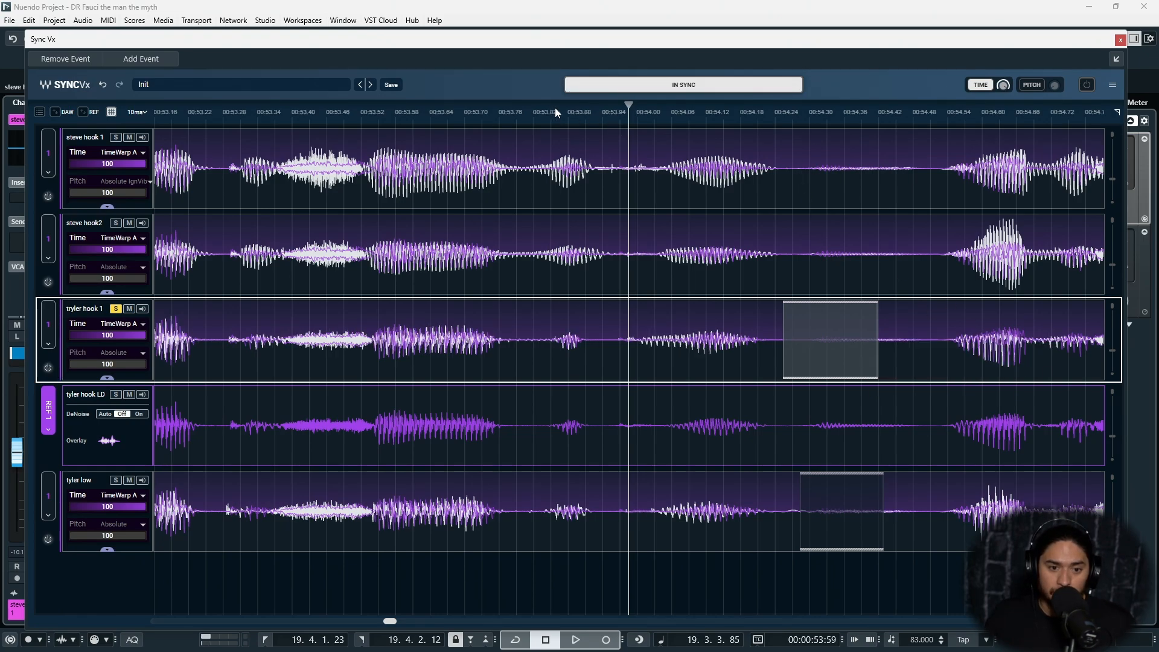
key("space")
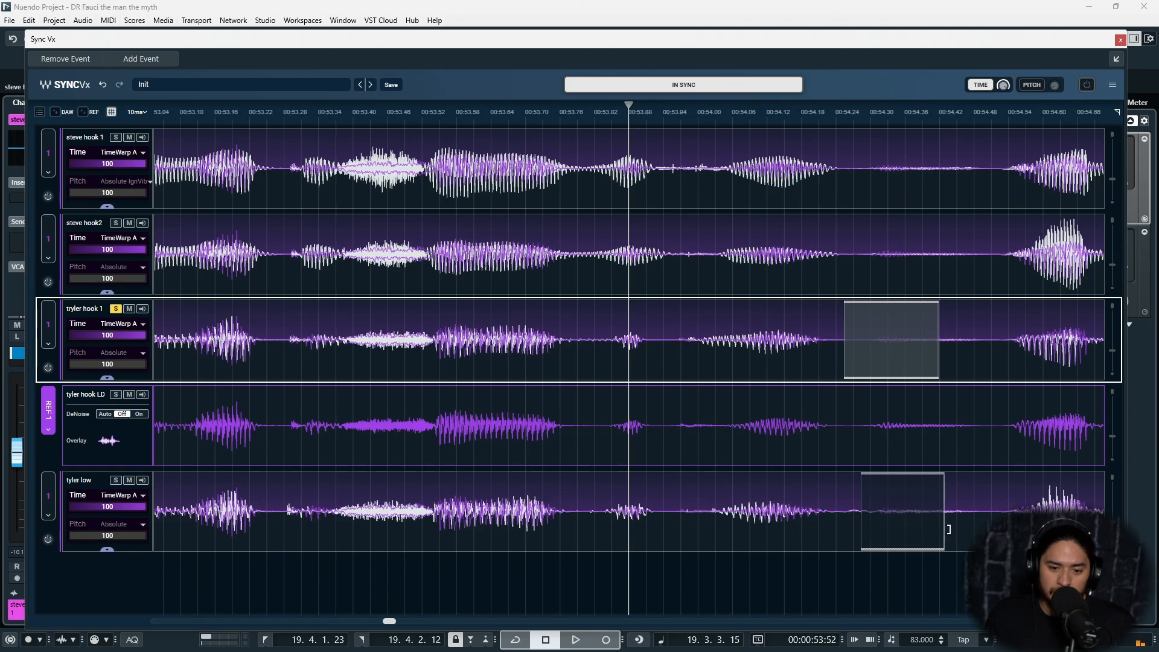
- Solo tyler low instead of tryler hook 1 and play it across its bypassed section
left_click(116, 480)
key("space")
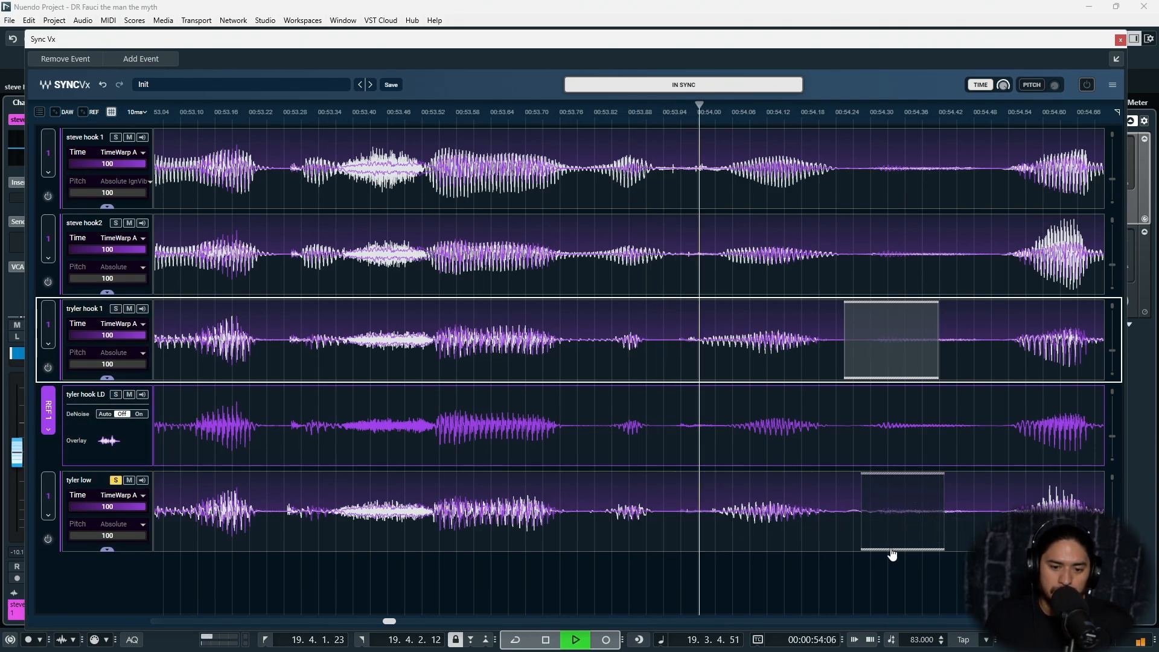
key("space")
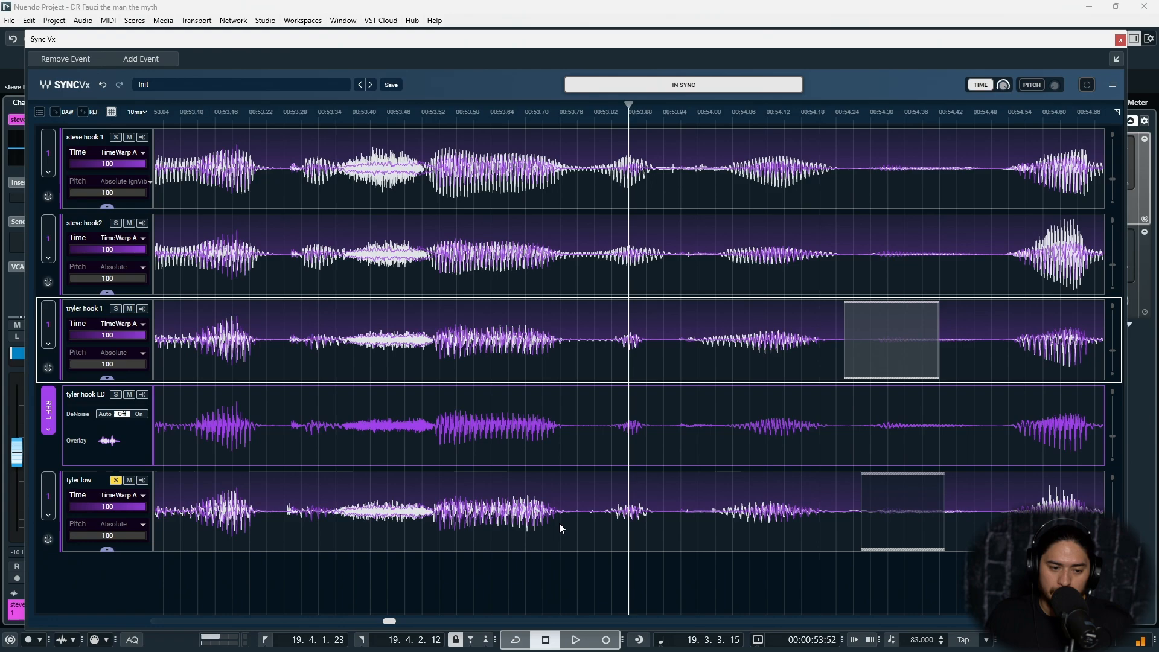
- Remove the bypass near 54.3 s on tyler low and play it soloed together with the reference track tyler hook LD
left_click(895, 529)
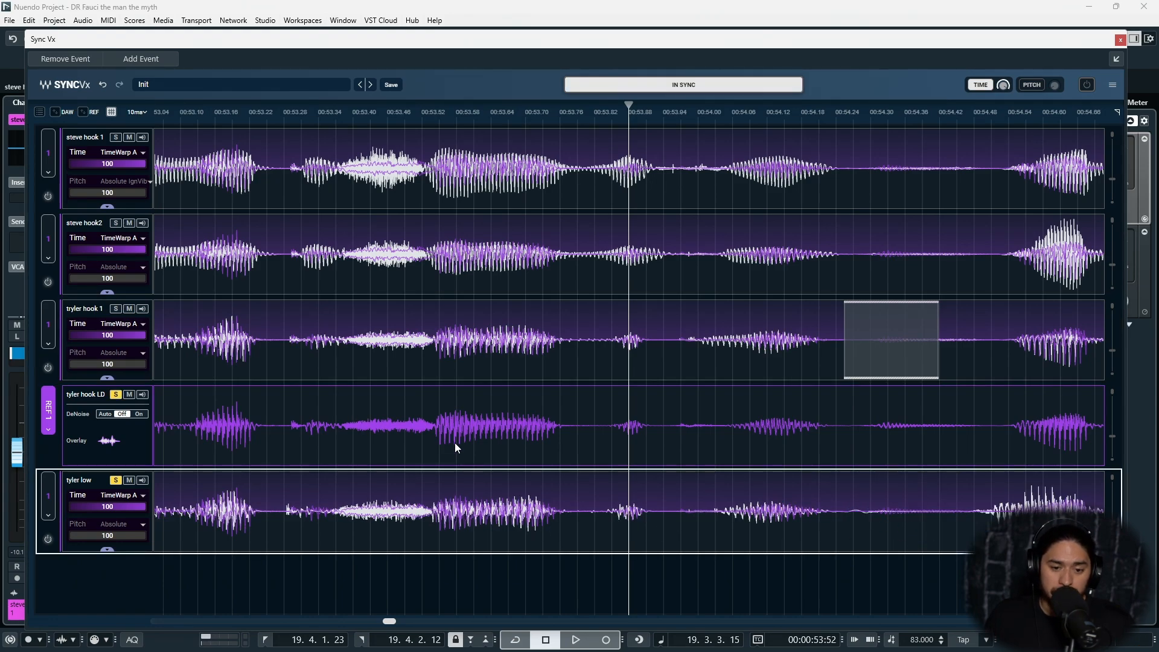
key("space")
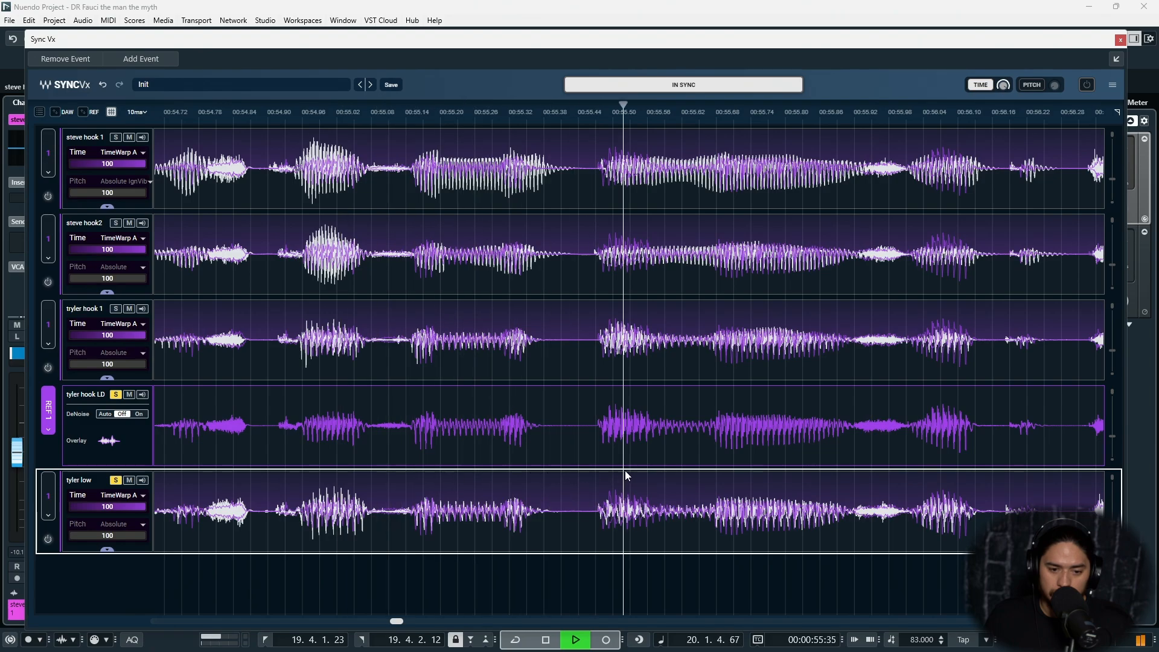
key("space")
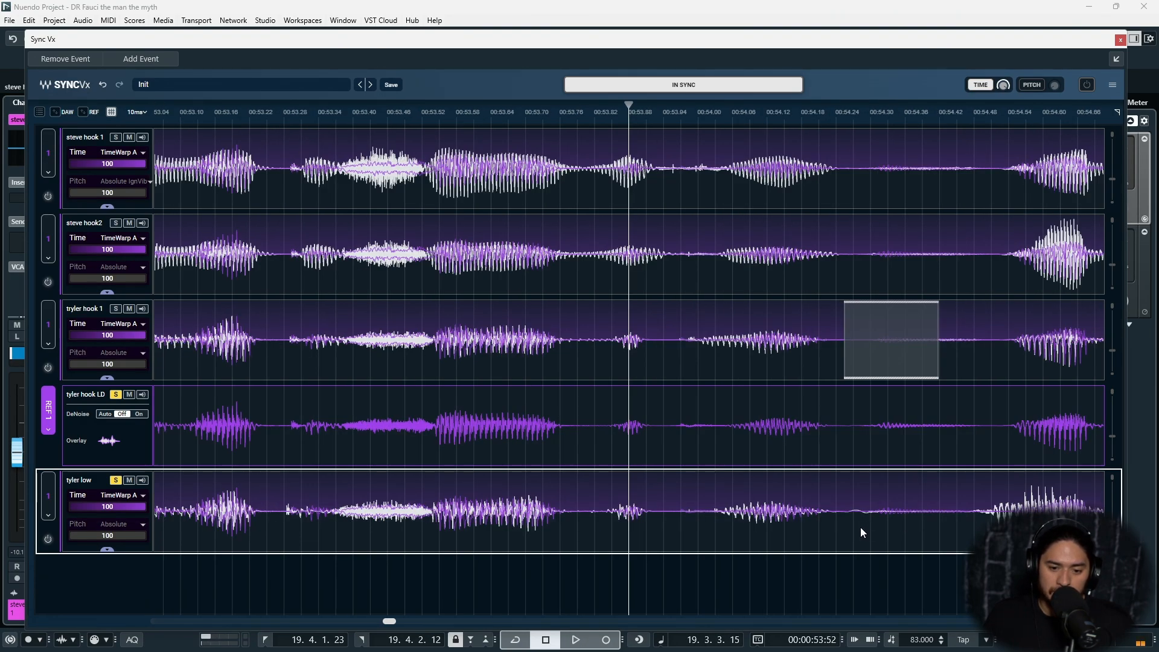
- Bypass tyler low from about 54.28 to 54.43 s and play it together with tyler hook LD
mouse_move(859, 527)
left_mouse_down()
mouse_move(943, 537)
mouse_move(871, 534)
left_mouse_up()
left_click(937, 538)
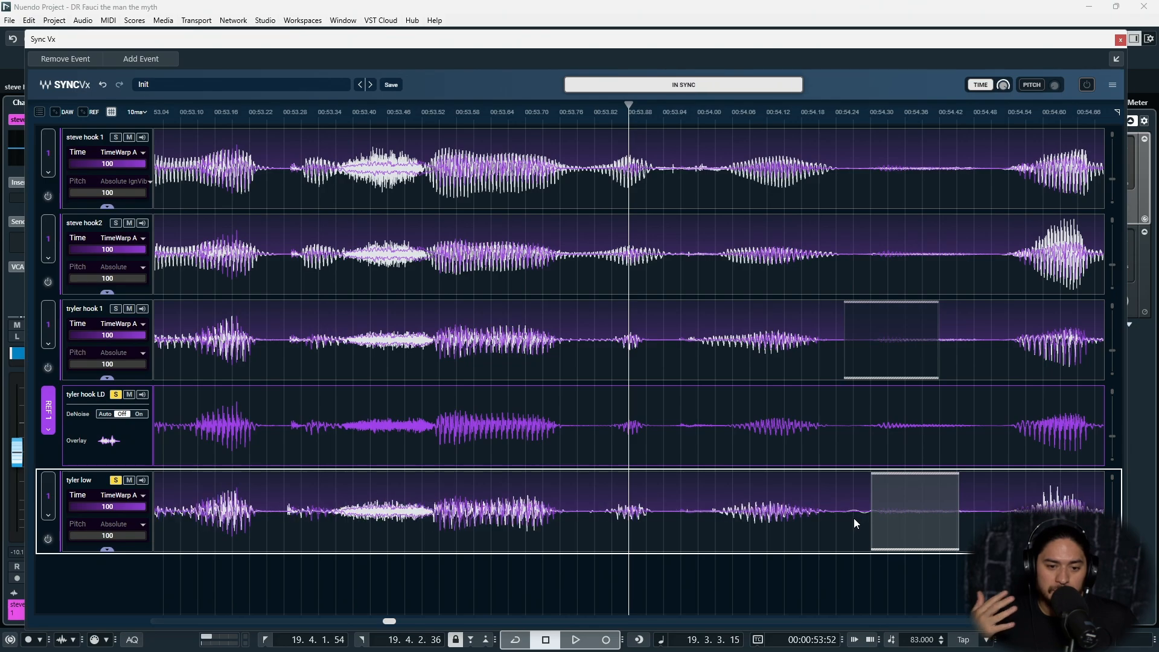
key("space")
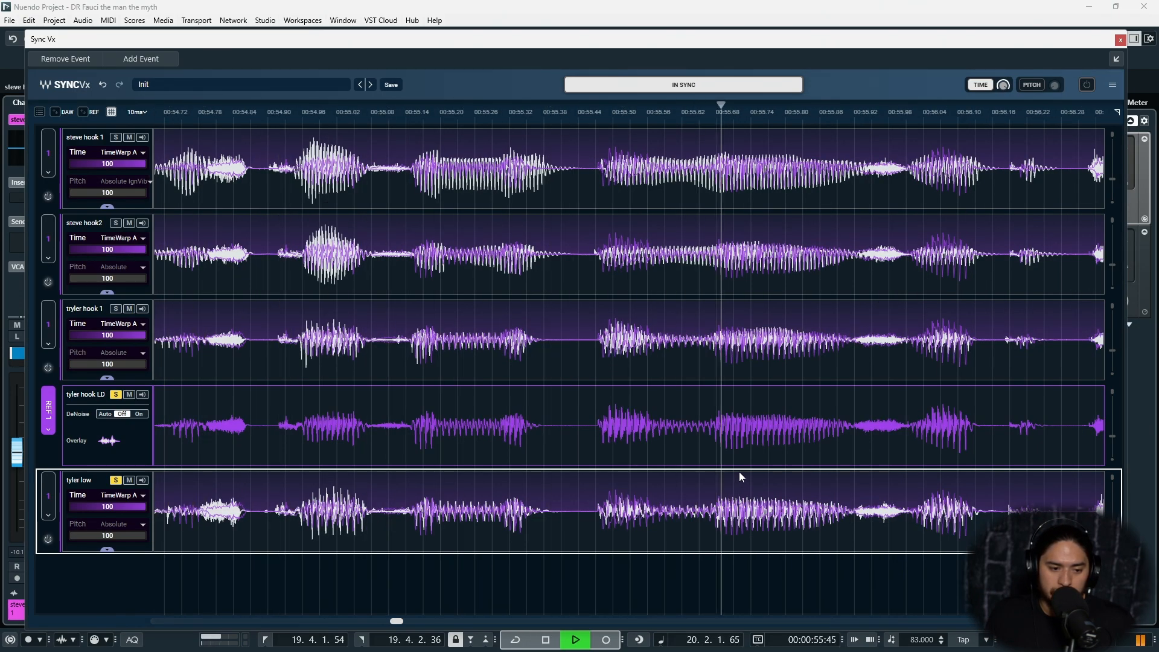
key("space")
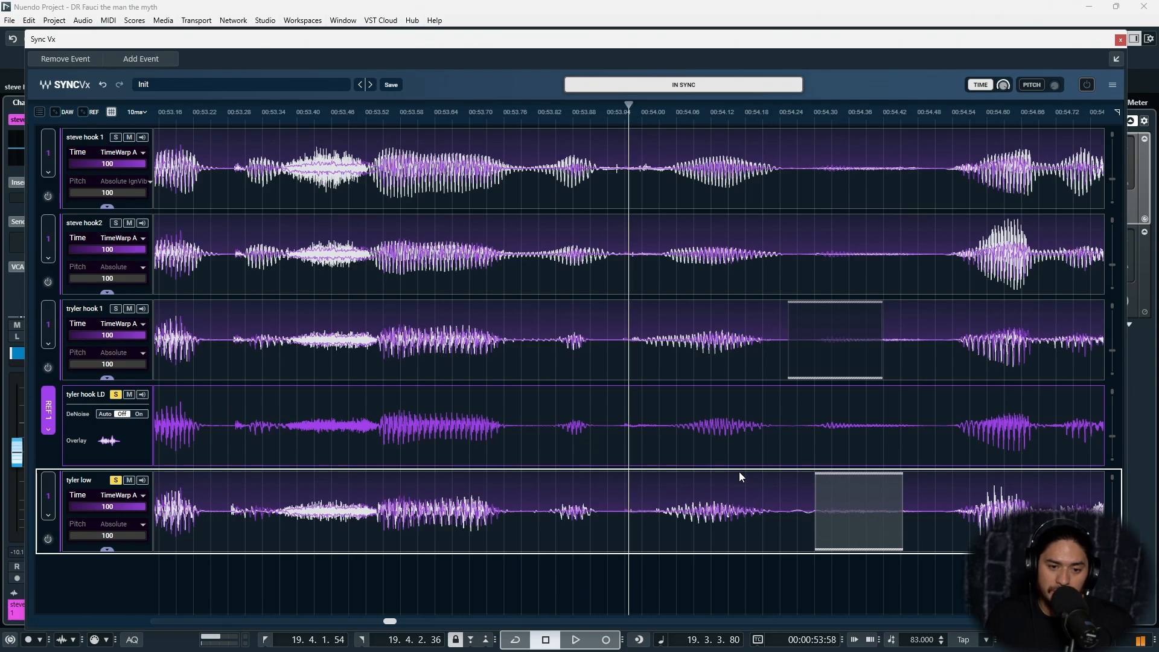
- Solo steve hook 1 alongside tyler hook LD and tyler low, and play the passage around 57 to 58 s
left_click_drag(965, 112, 990, 104)
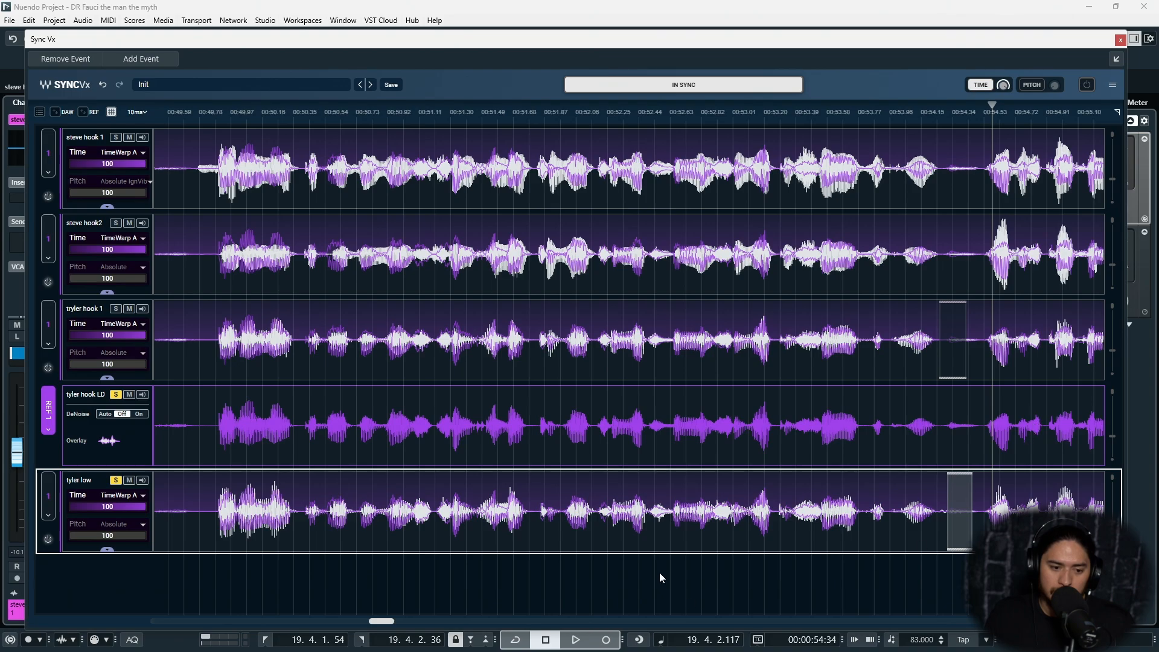
left_click_drag(385, 623, 408, 624)
left_click_drag(387, 112, 385, 130)
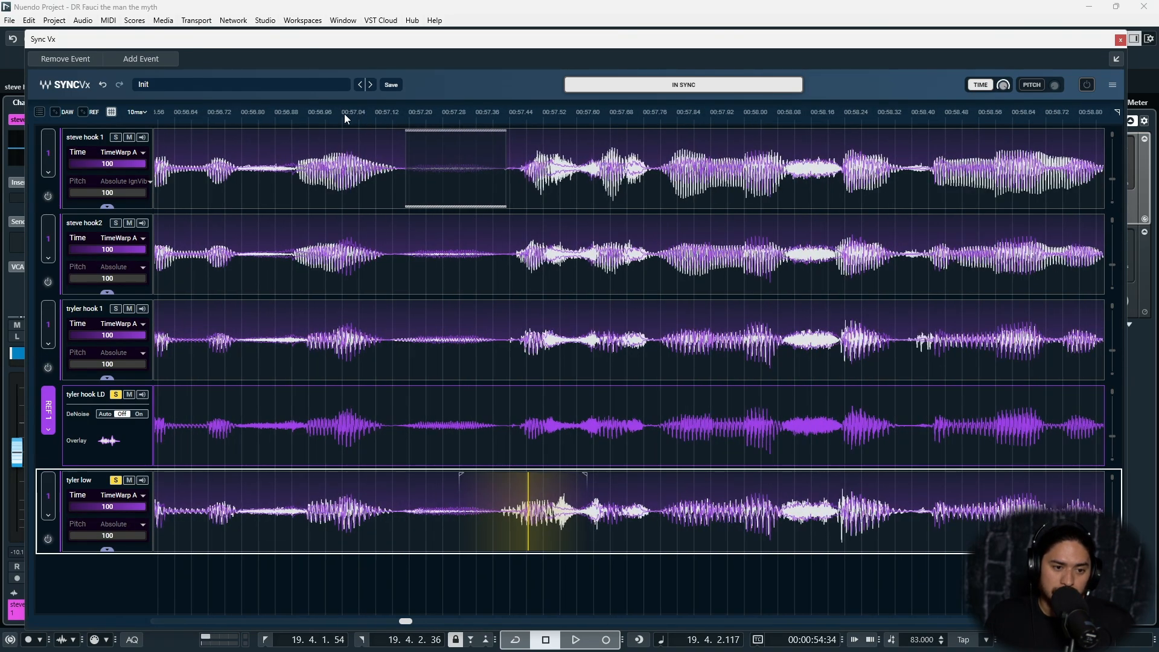
left_click(115, 137)
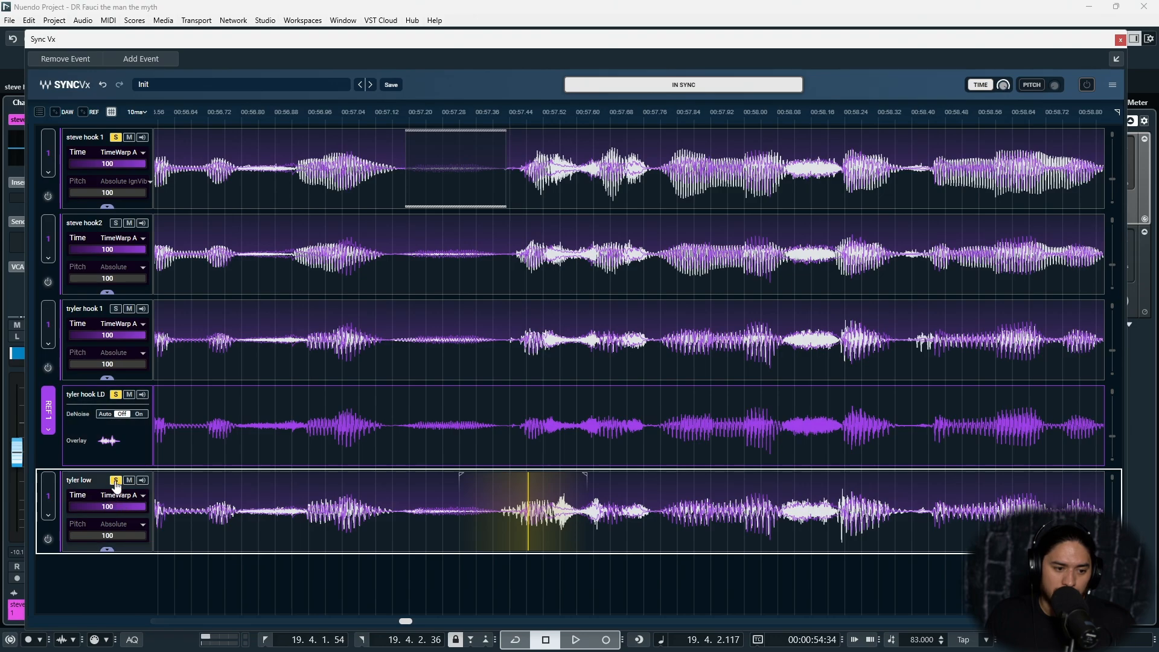
left_click(216, 111)
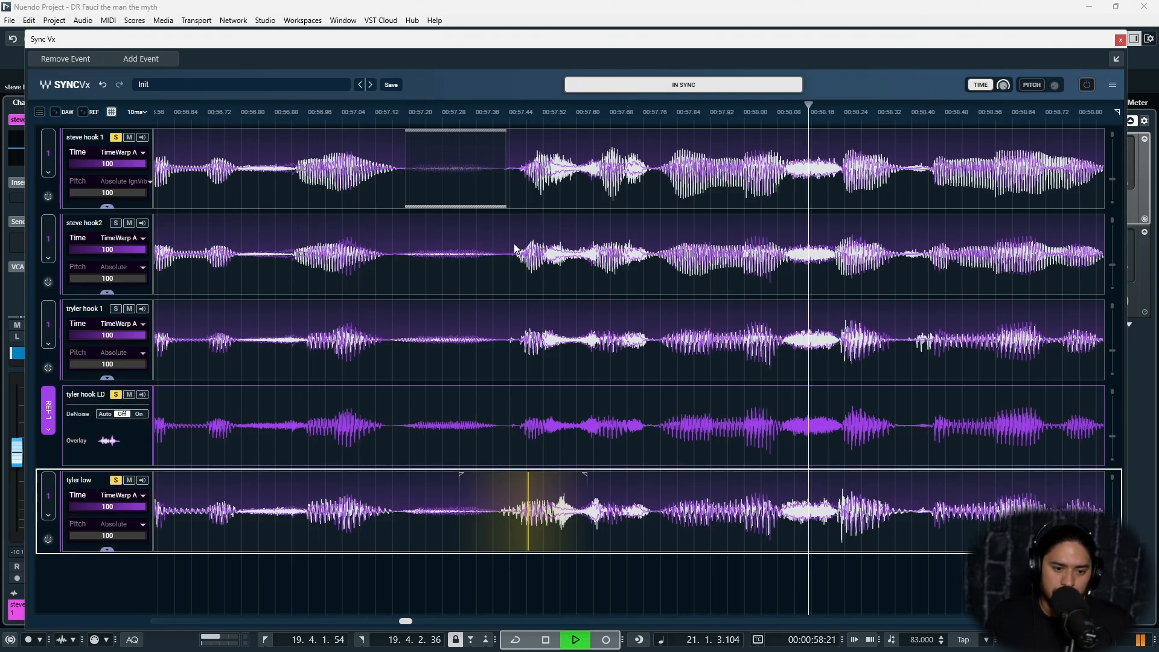
key("space")
- Remove the bypass selection on steve hook 1 and the SyncMarker on tyler low near 57.4 s, and play the result
left_click(873, 181)
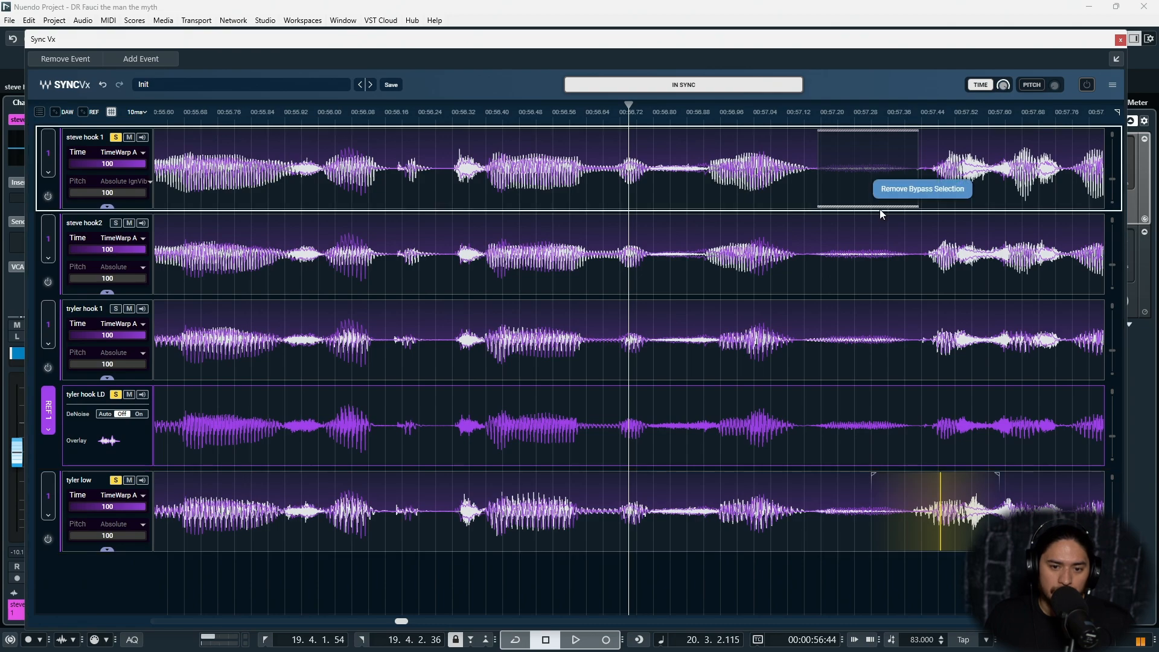
left_click(893, 190)
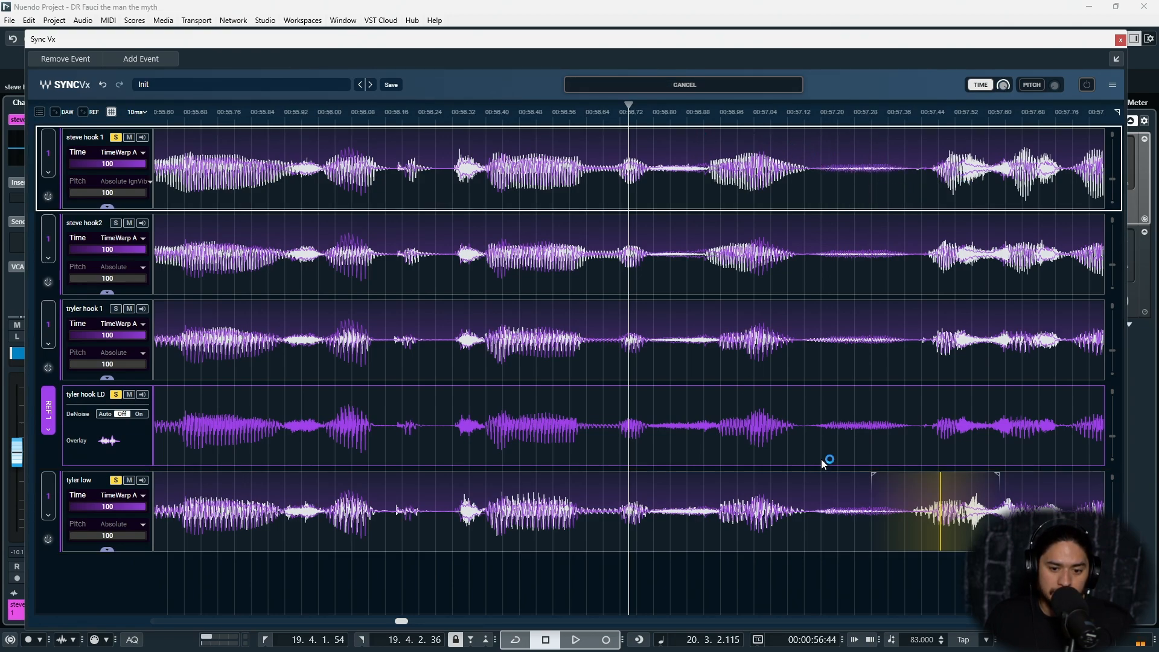
left_click(943, 517)
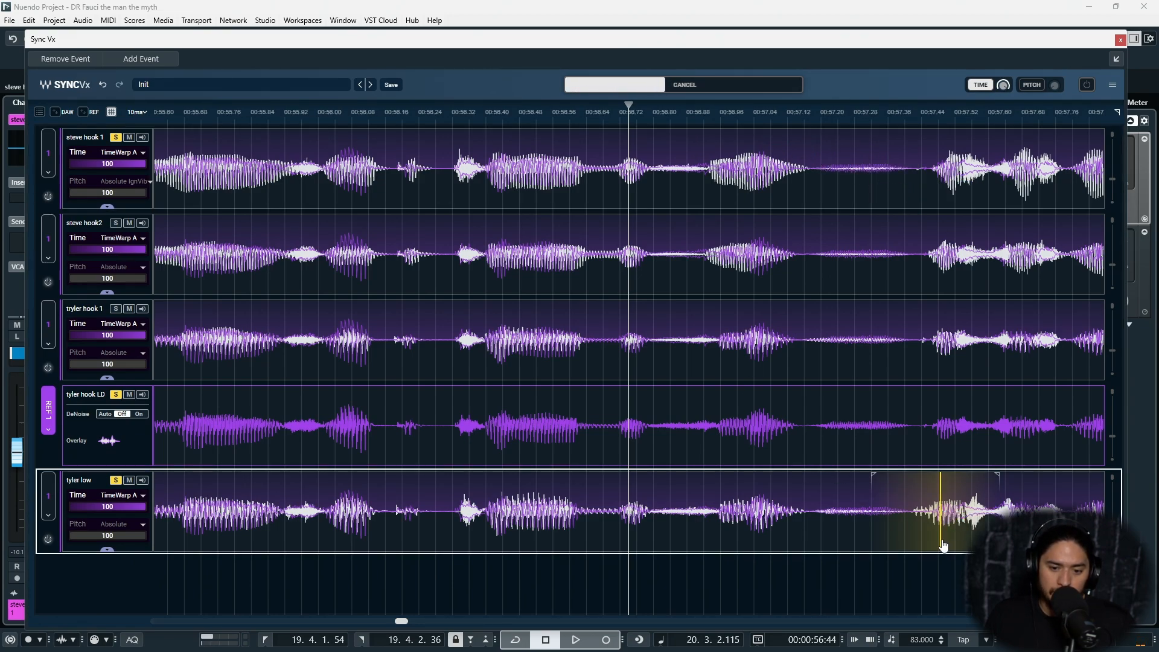
left_click(613, 114)
key("space")
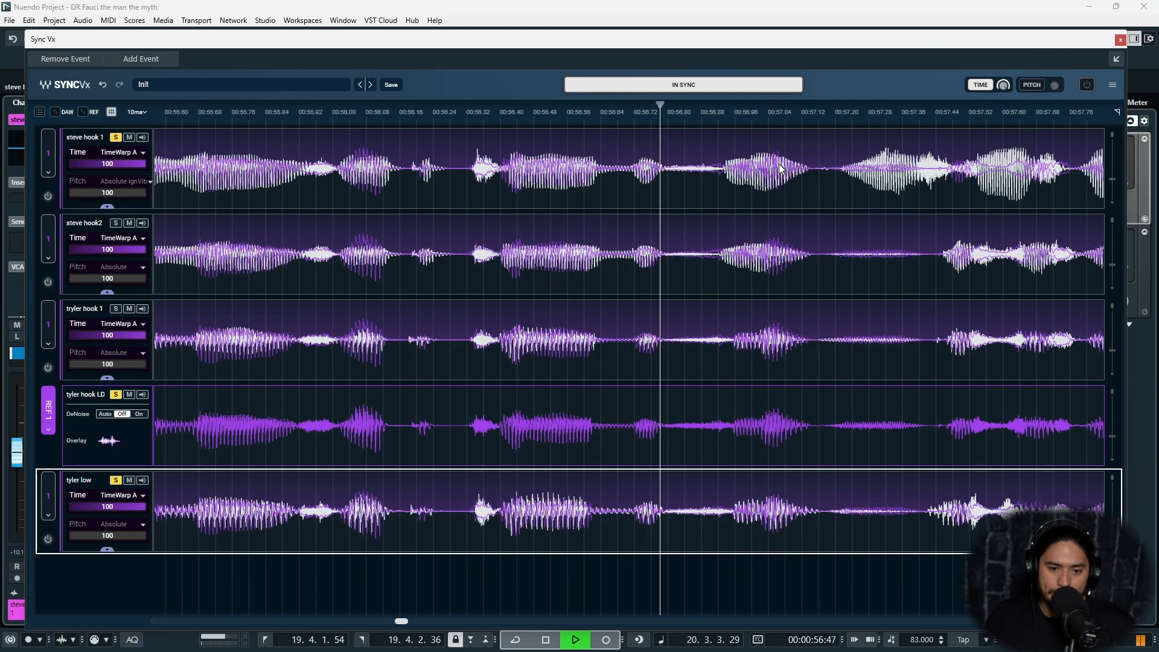
key("space")
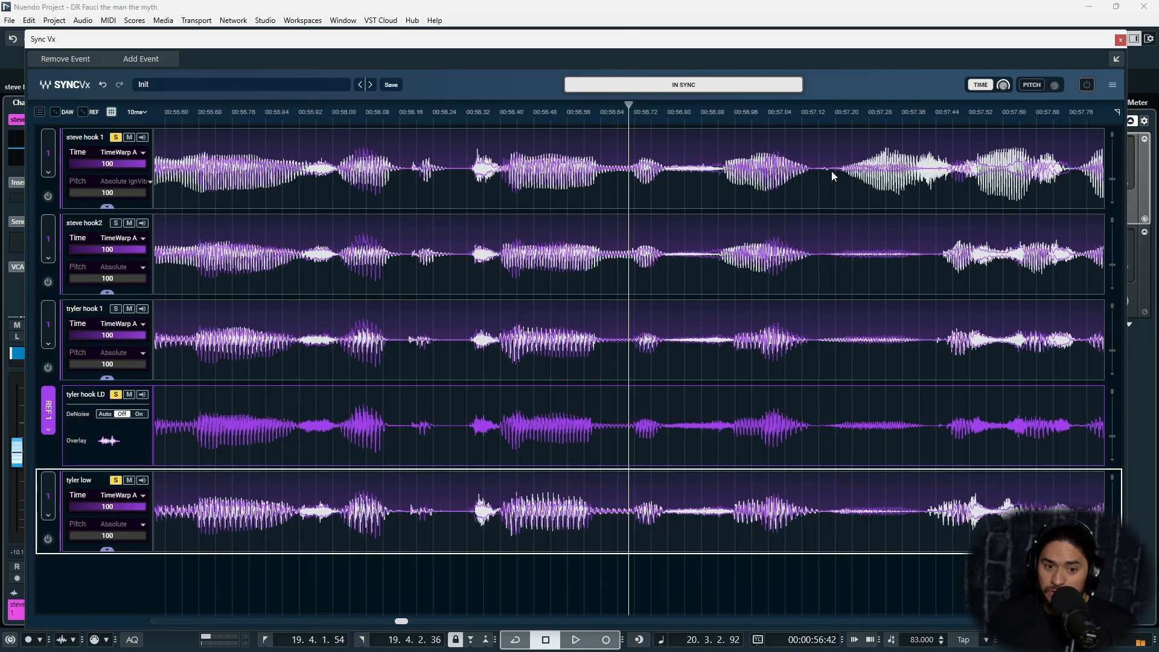
- Bypass steve hook 1 from about 57.19 to 57.38 s and play it together with tyler hook LD and tyler low
left_click_drag(842, 111, 840, 125)
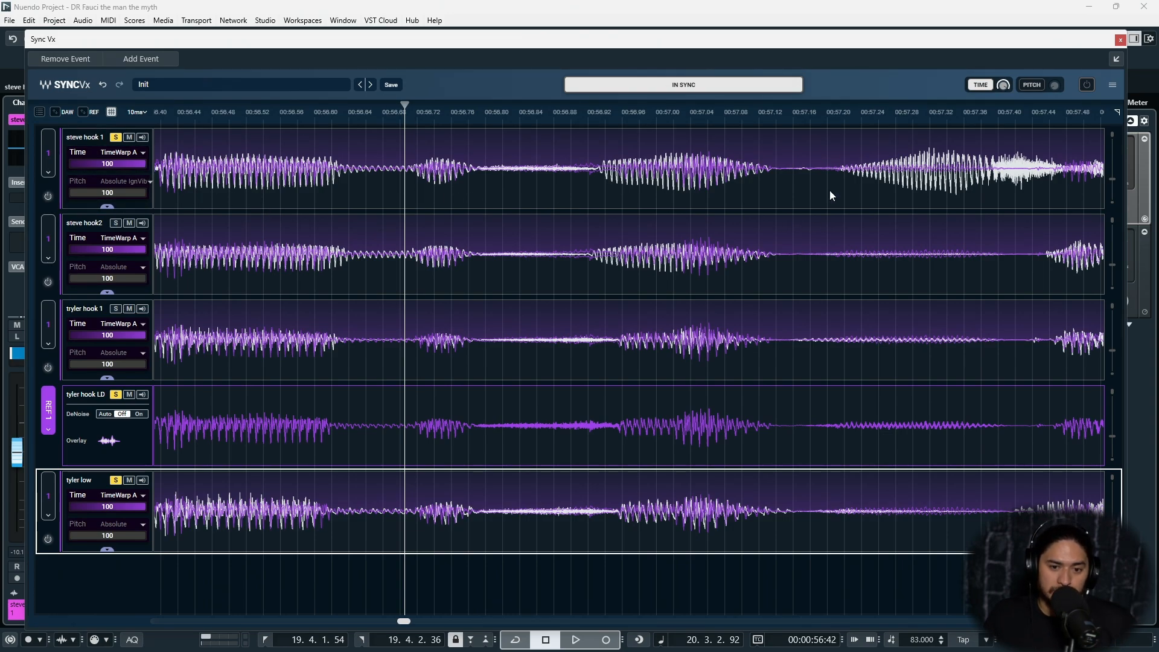
left_click_drag(827, 175, 995, 197)
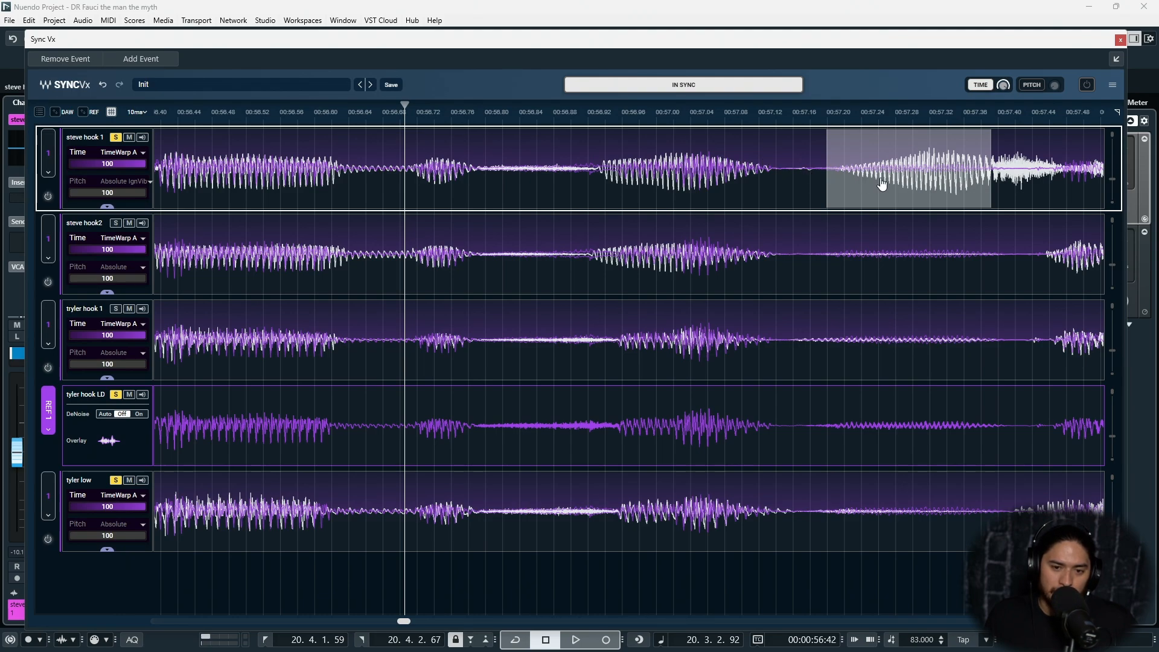
left_click(927, 184)
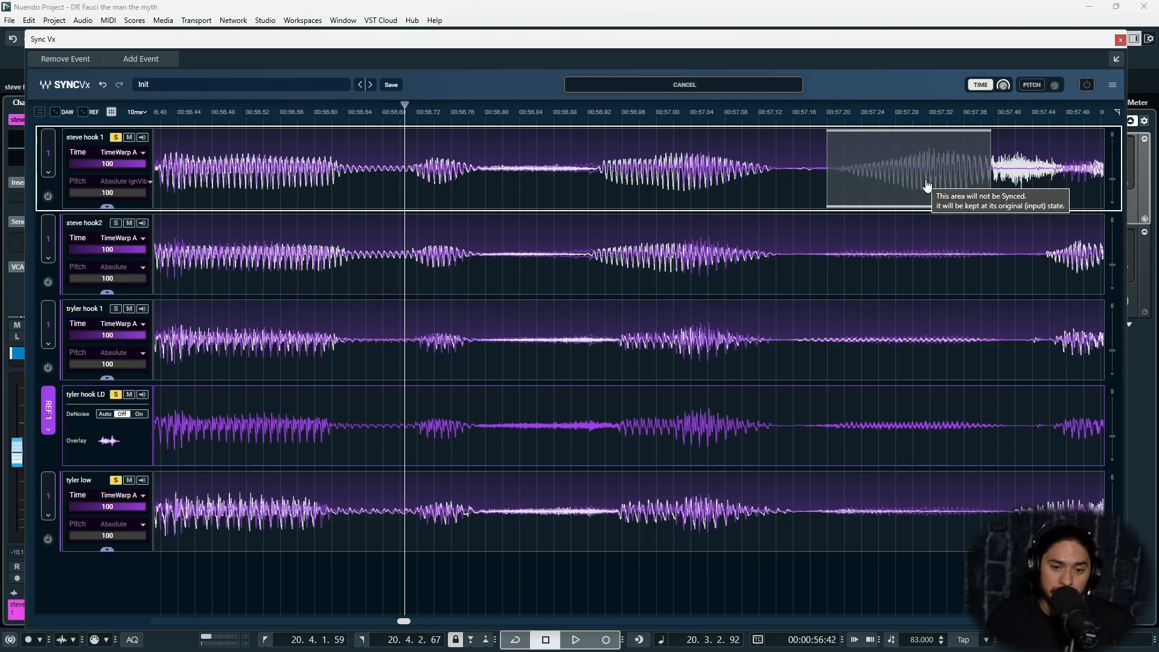
left_click(521, 115)
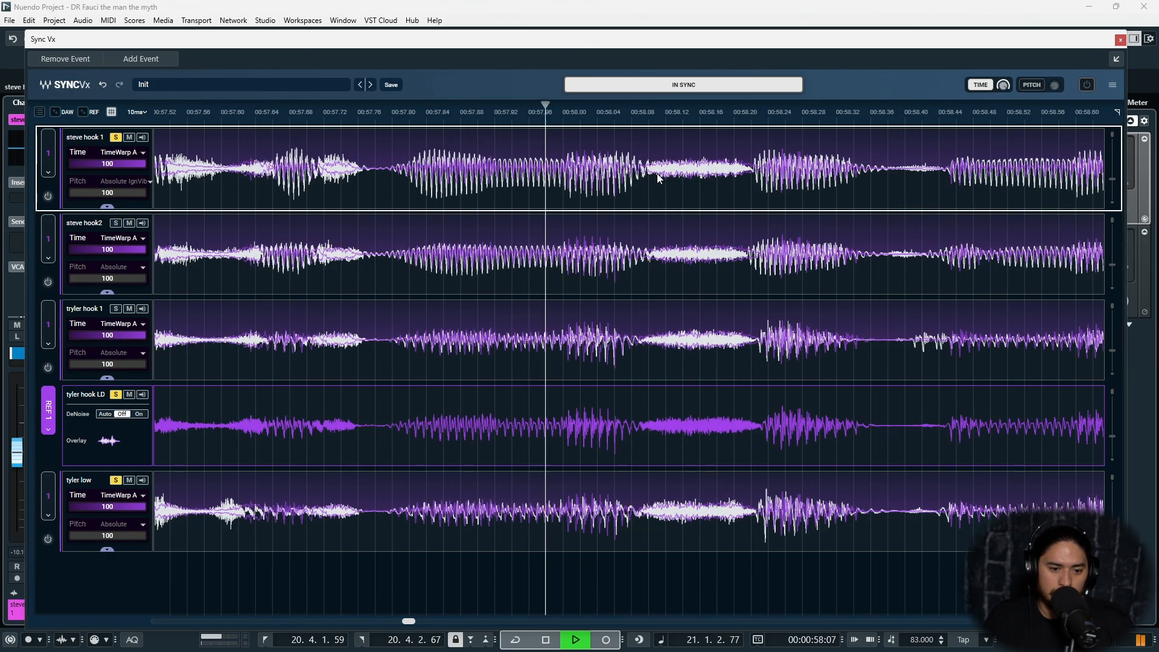
key("space")
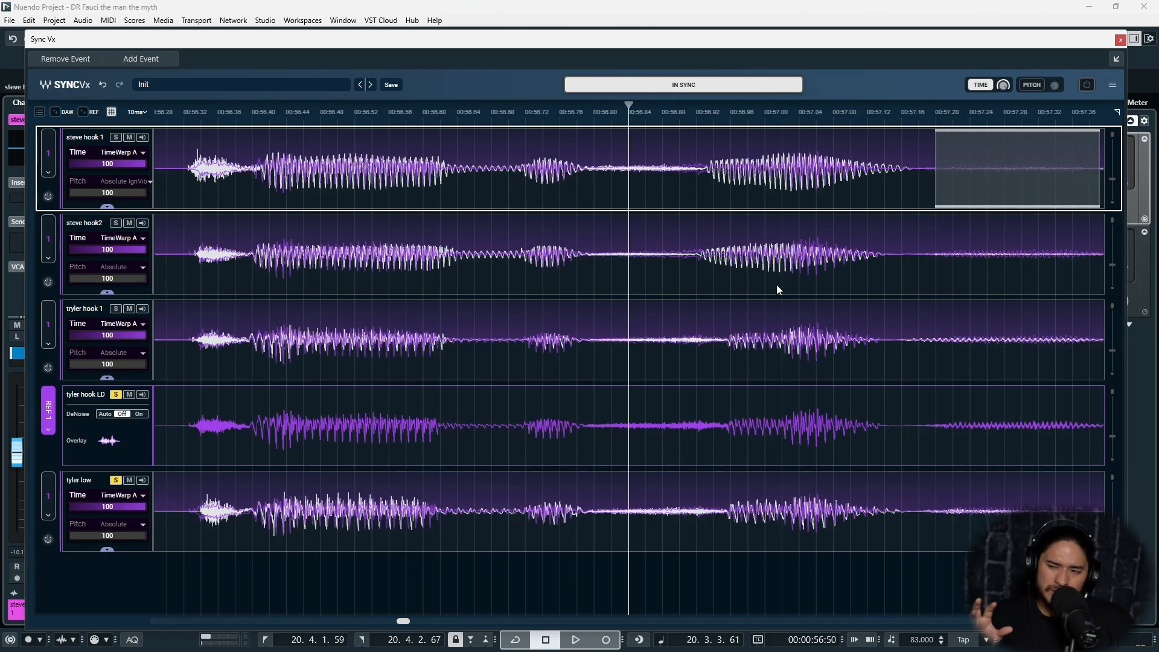
- Unsolo steve hook 1 and play tyler low with tyler hook LD through the gap around 57.2 s
key("space")
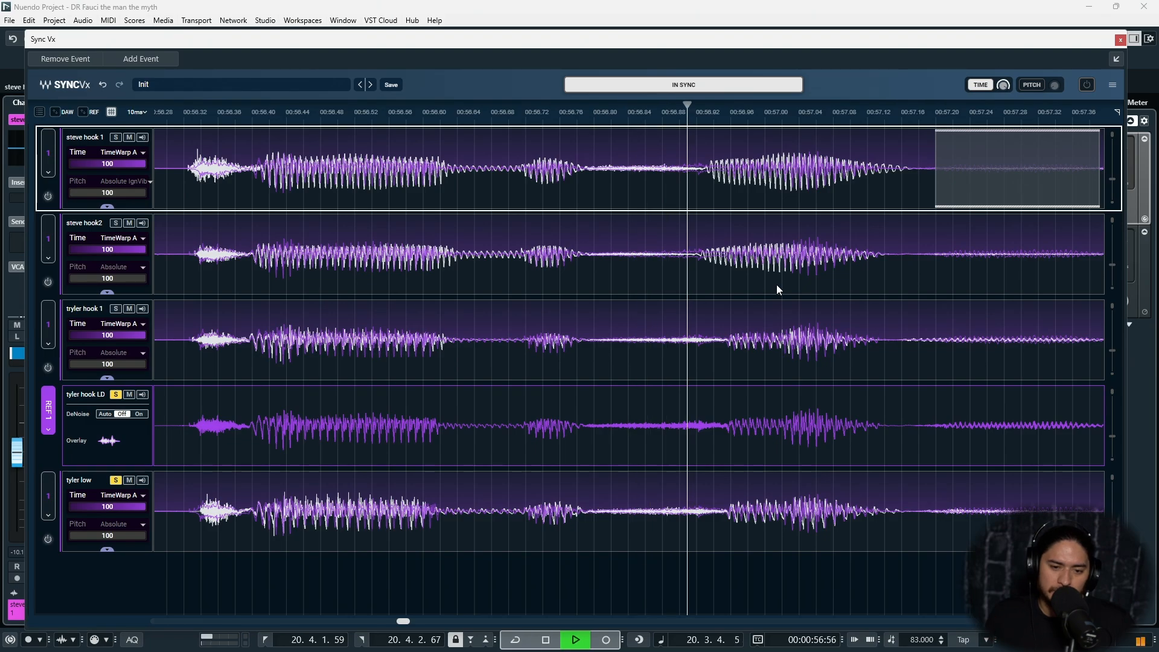
key("space")
key("space")
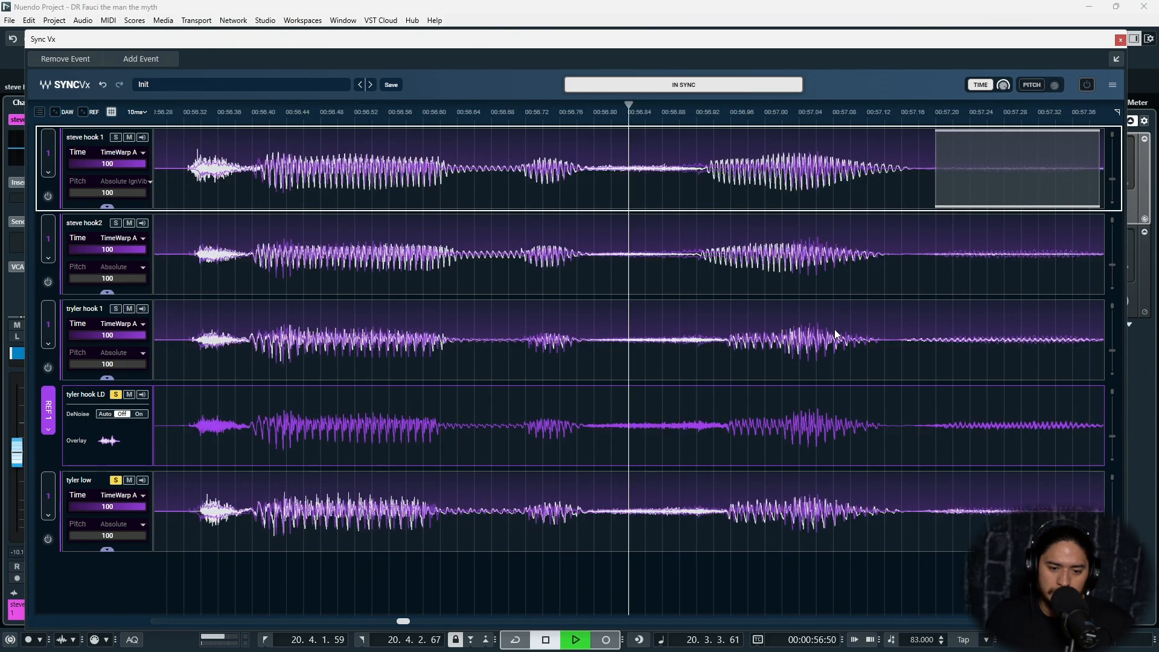
key("space")
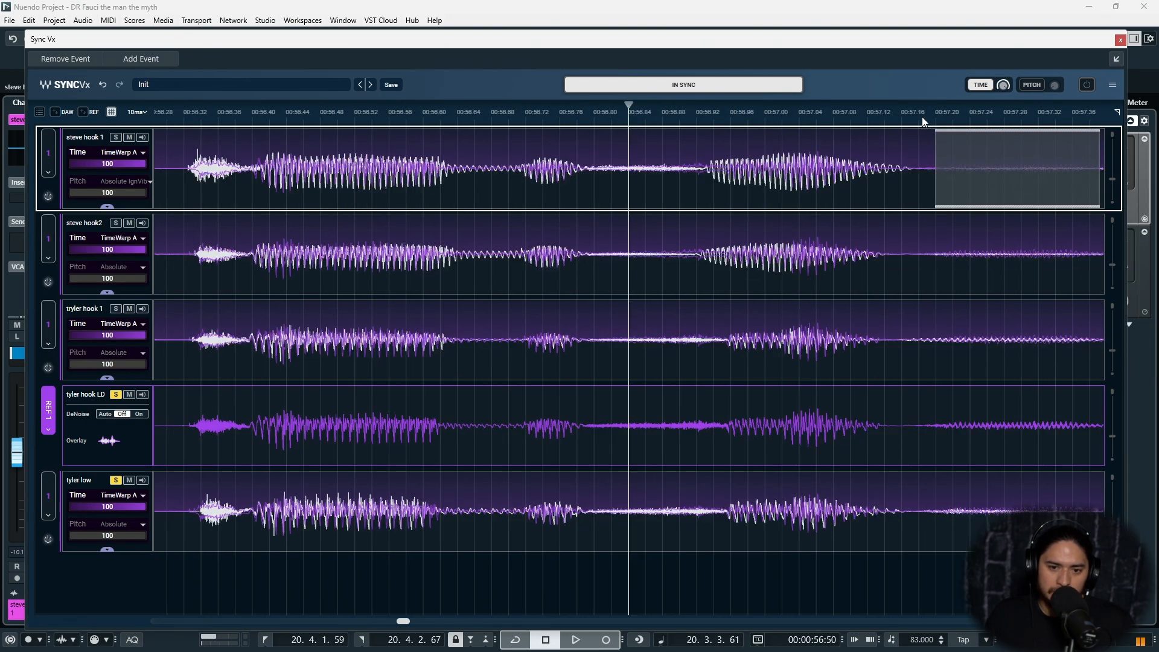
left_click(922, 115)
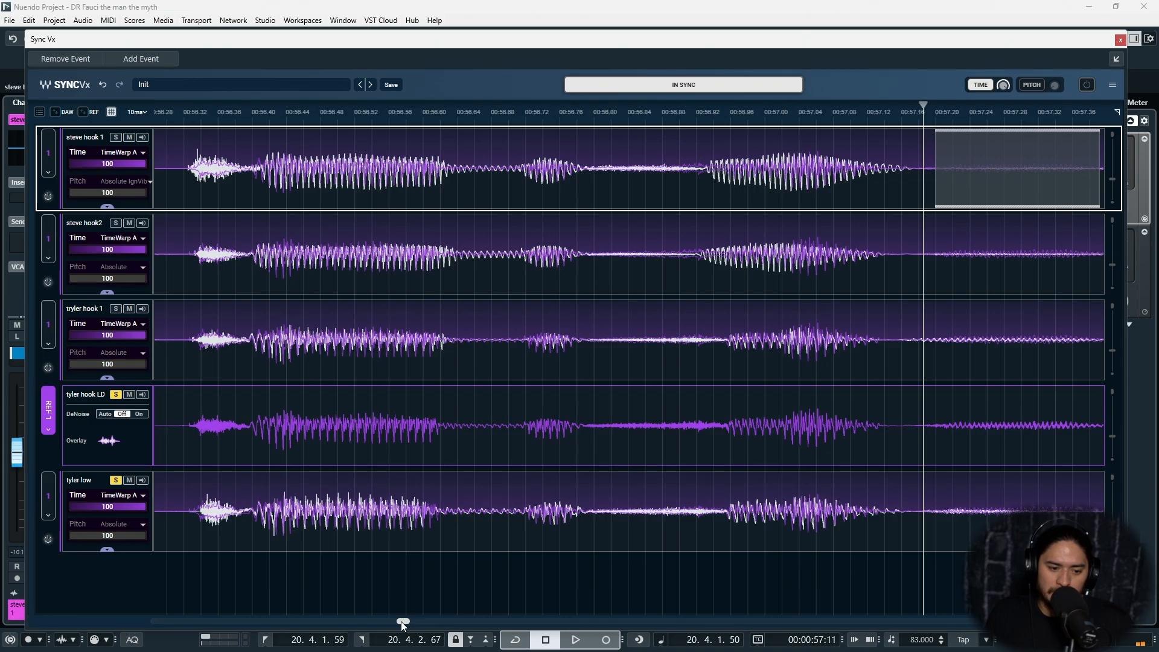
left_click_drag(401, 621, 404, 625)
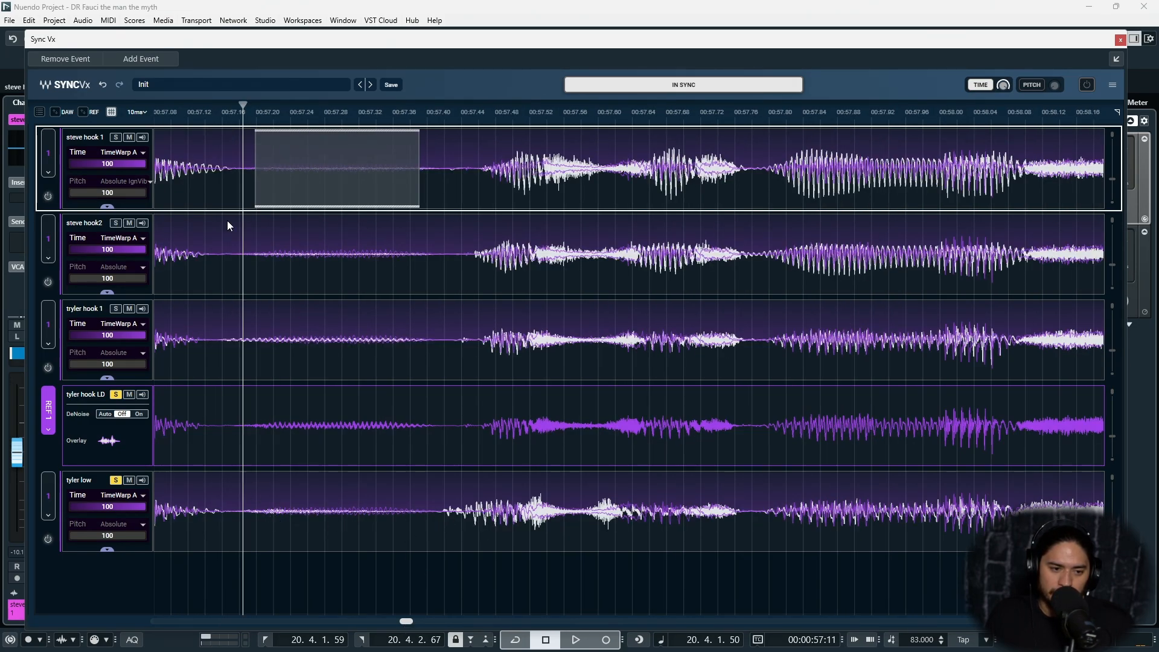
left_click(223, 112)
key("space")
key("space")
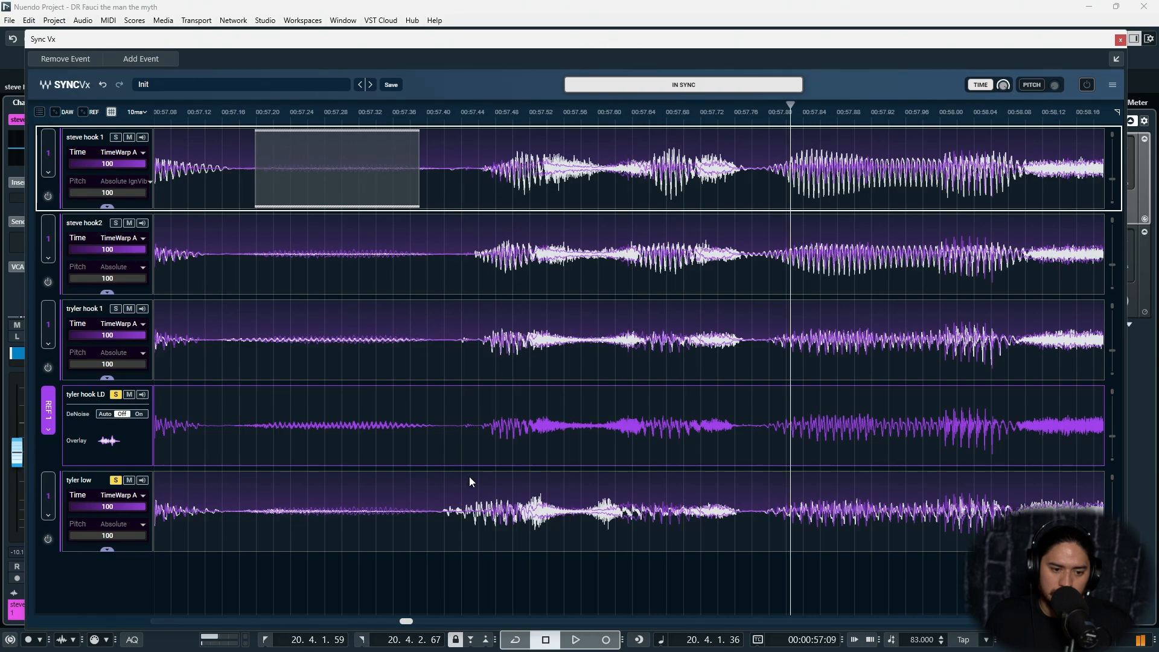
- Place a SyncMarker on tyler low near 57.41 s and shift it to about 57.44 s
left_click(452, 528)
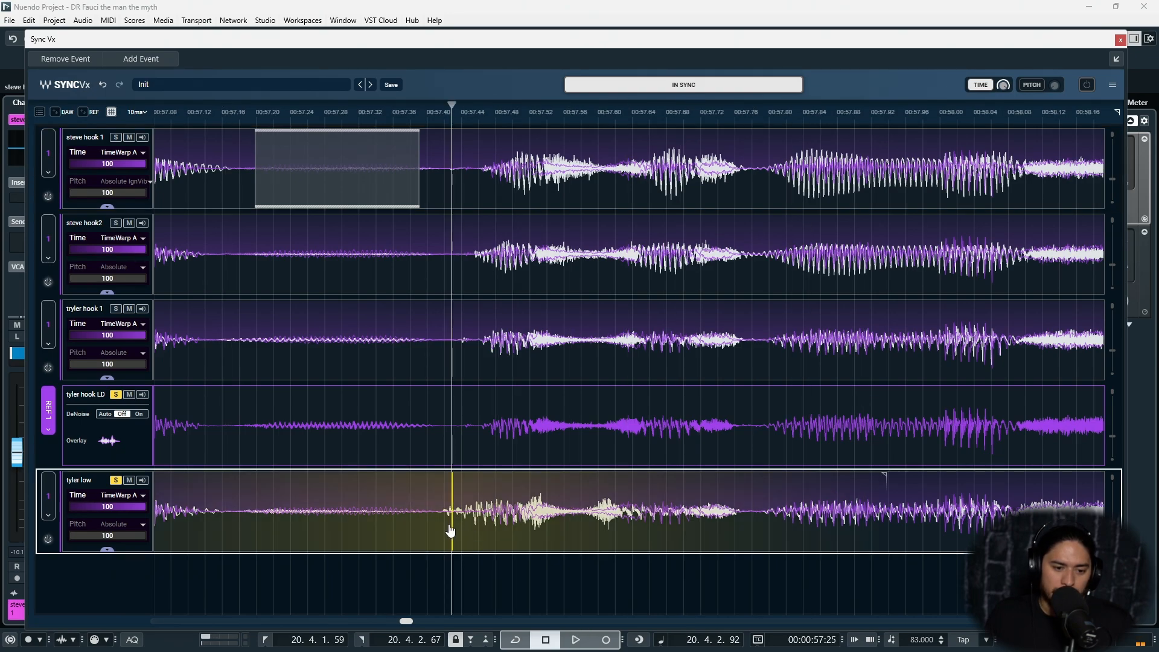
mouse_move(449, 531)
left_mouse_down()
mouse_move(481, 535)
mouse_move(472, 535)
left_mouse_up()
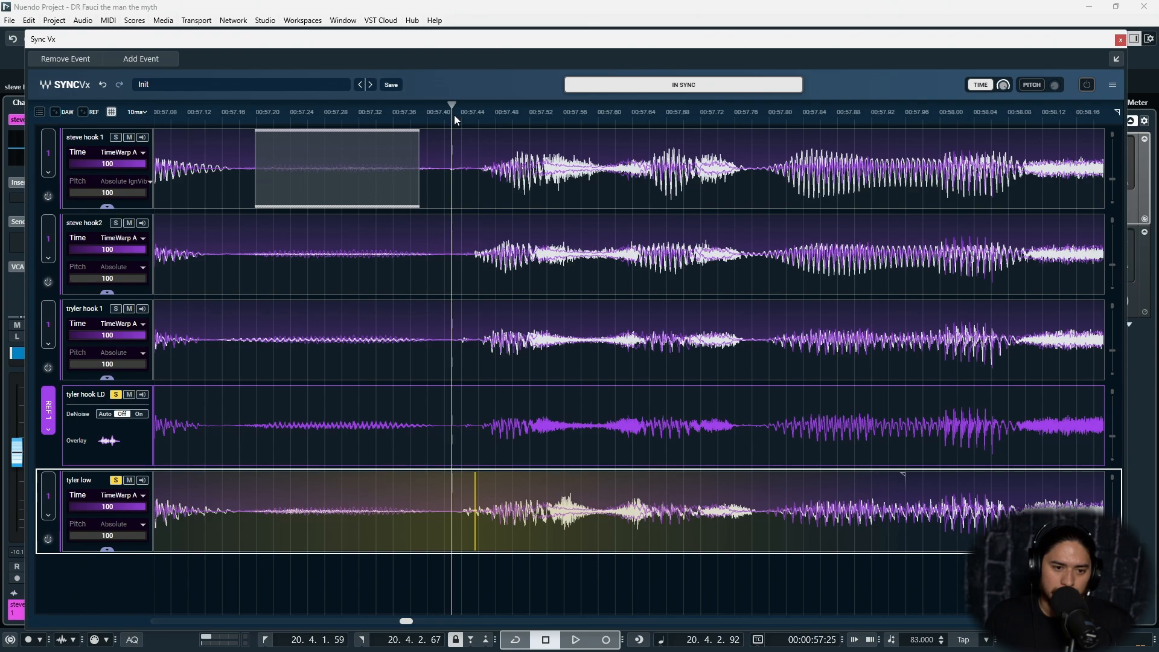
left_click_drag(453, 114, 451, 111)
scroll(450, 111, "down", 2)
- Narrow the tyler low SyncMarker's range to about 57.17–57.60 s, move the marker to about 57.46 s and play the result
left_click_drag(191, 480, 426, 490)
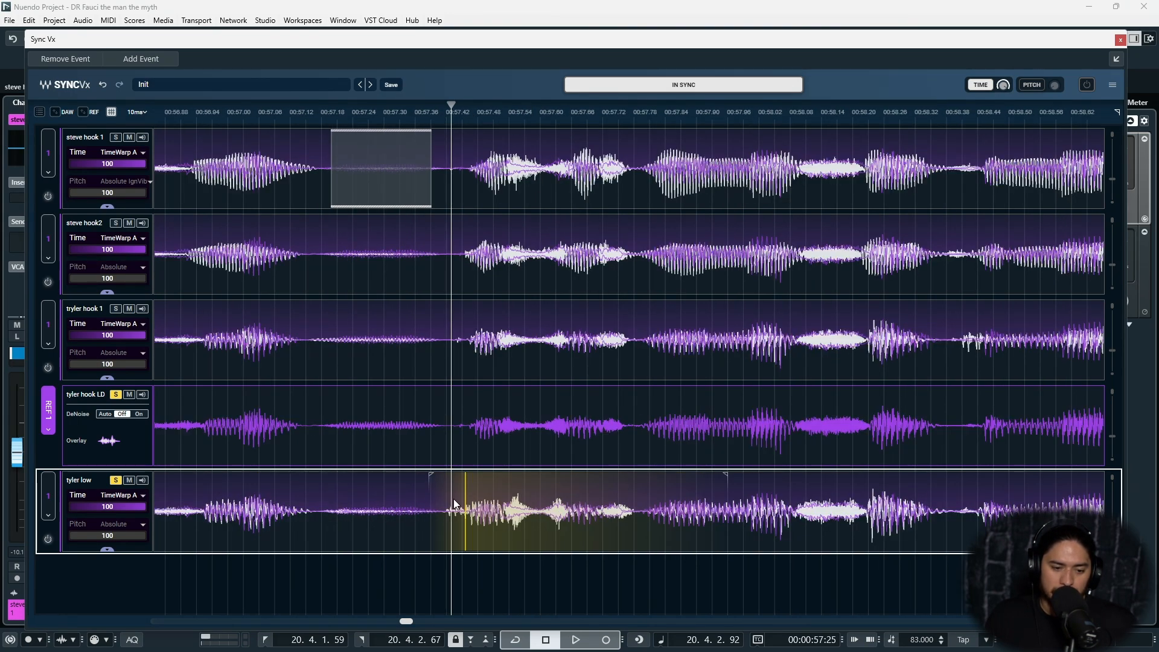
left_click_drag(728, 479, 549, 487)
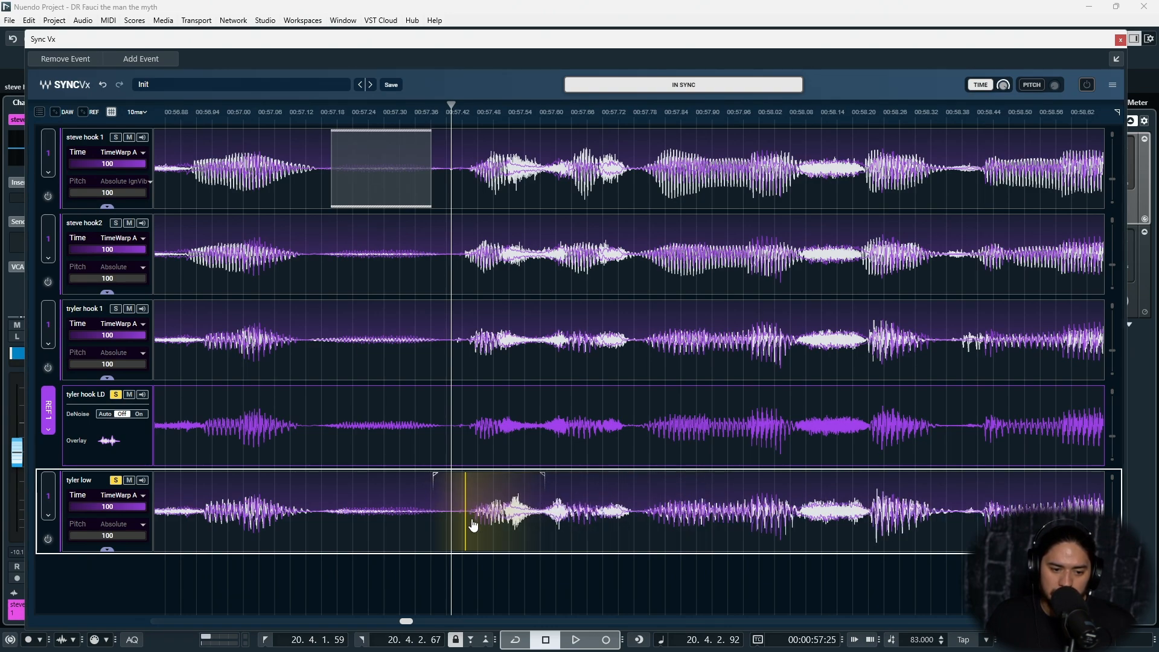
left_click_drag(467, 522, 482, 522)
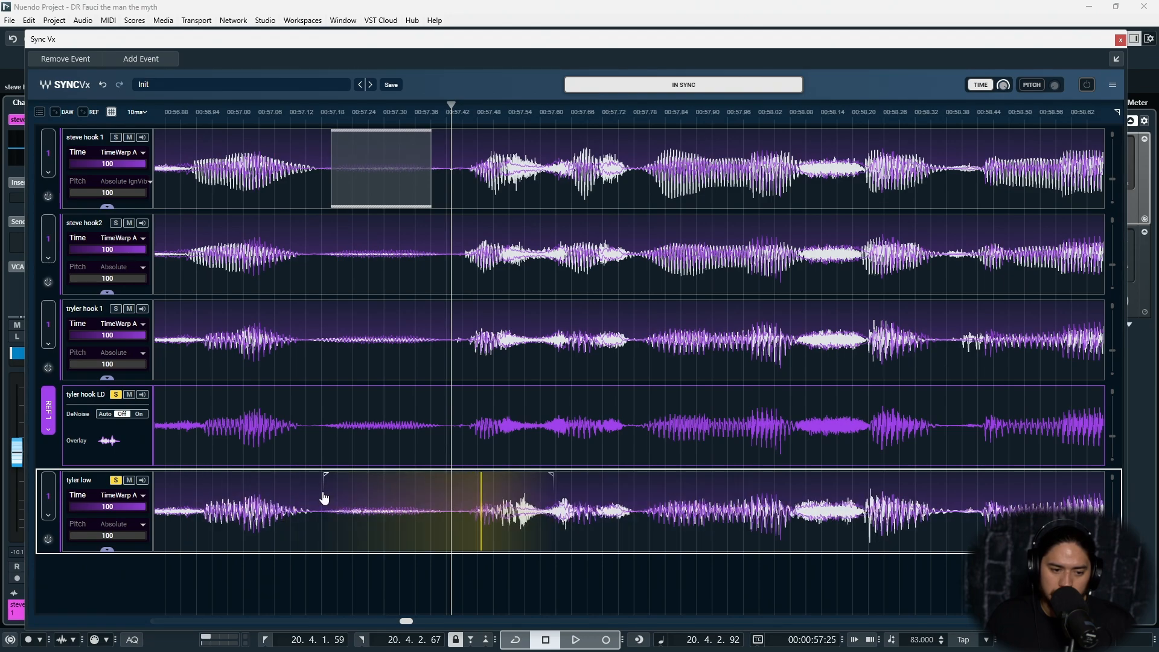
key("space")
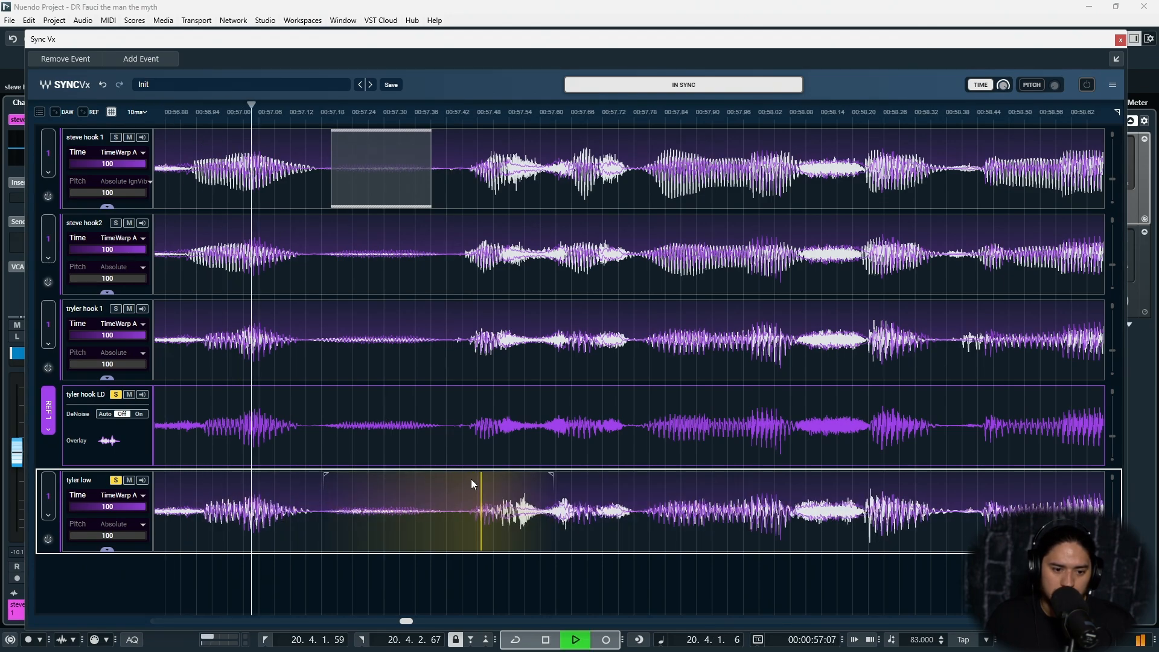
key("space")
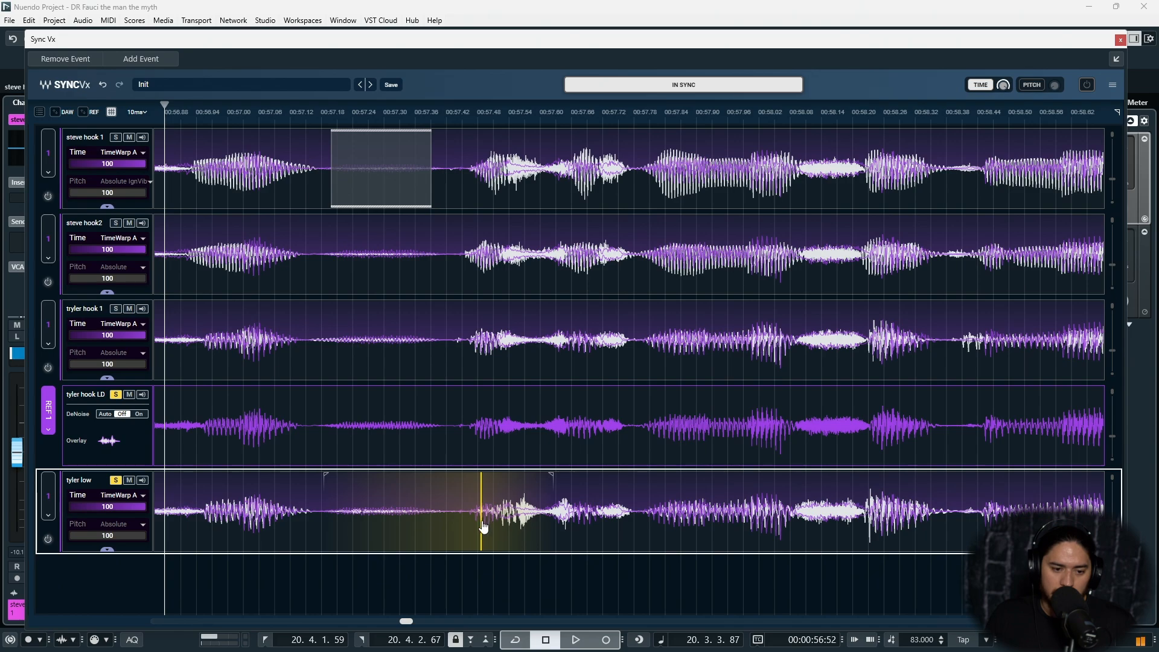
- Move the tyler low SyncMarker back to about 57.42 s, limit its range to about 57.18–57.58 s and play it
left_click_drag(483, 527, 463, 529)
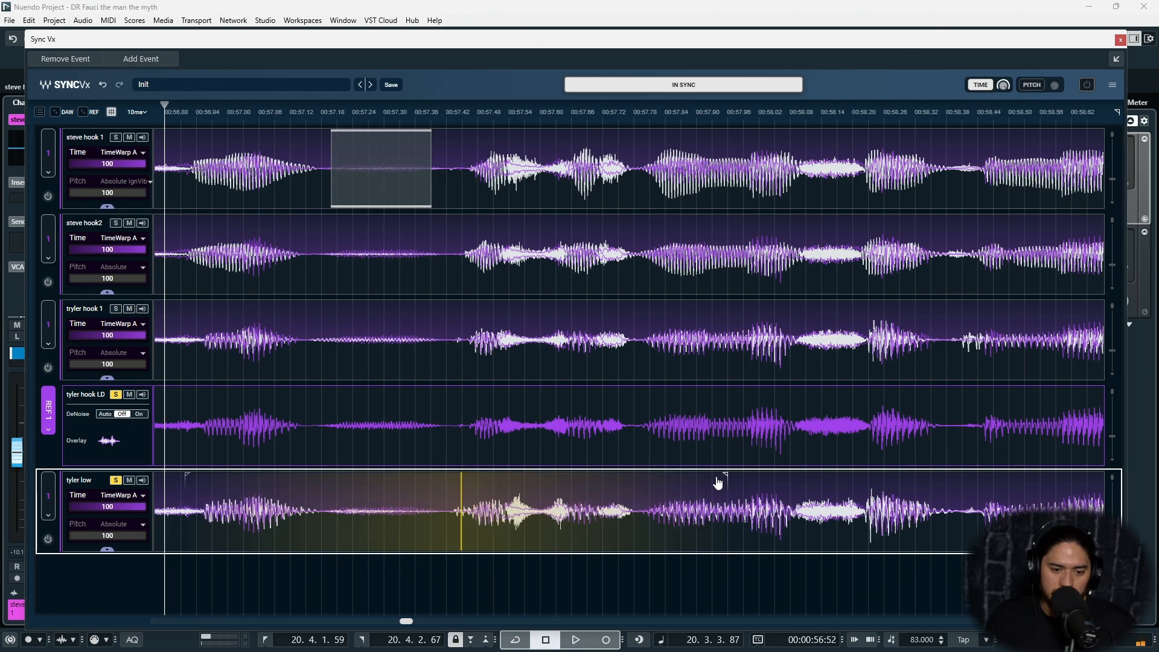
left_click_drag(729, 483, 546, 487)
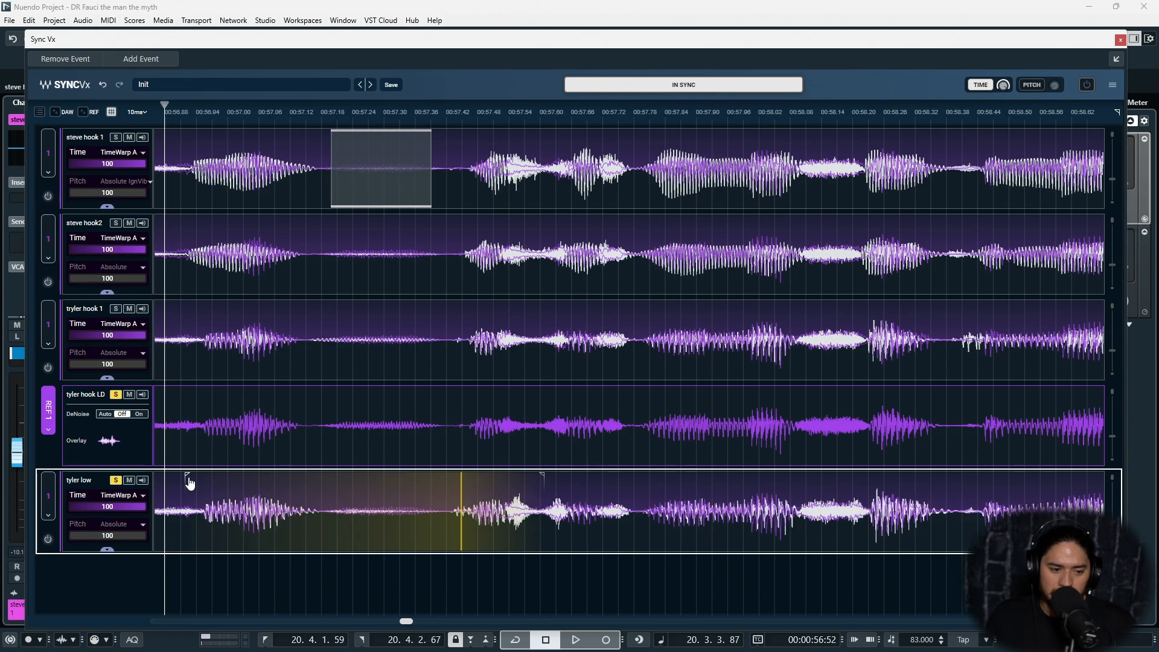
left_click_drag(189, 481, 248, 480)
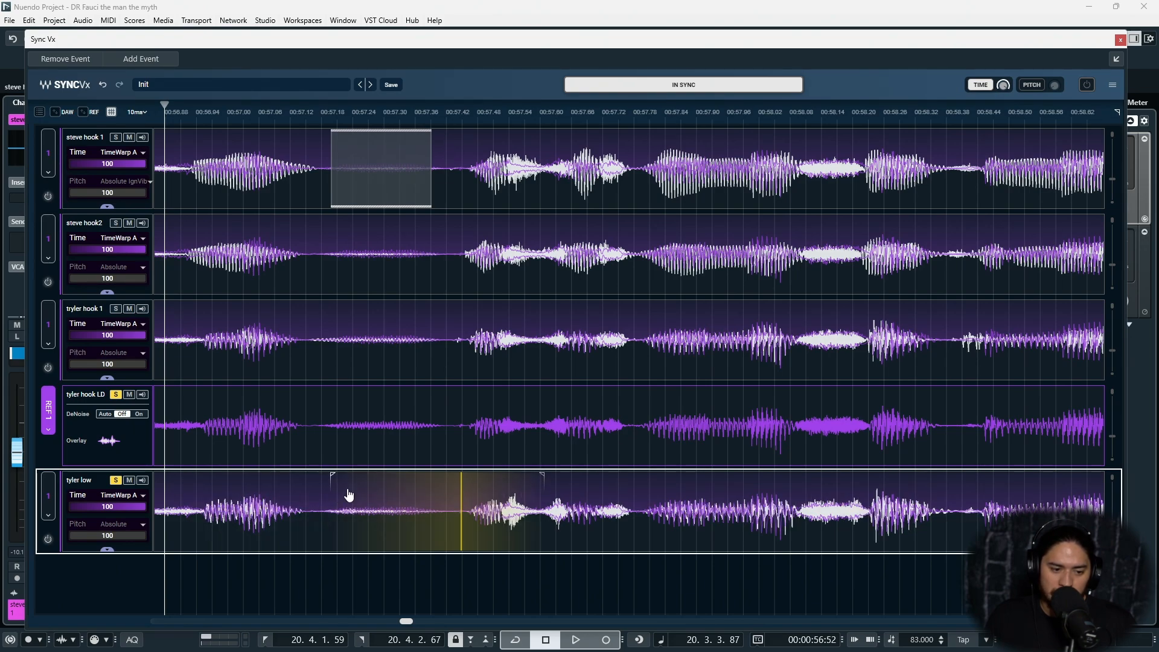
left_click(186, 116)
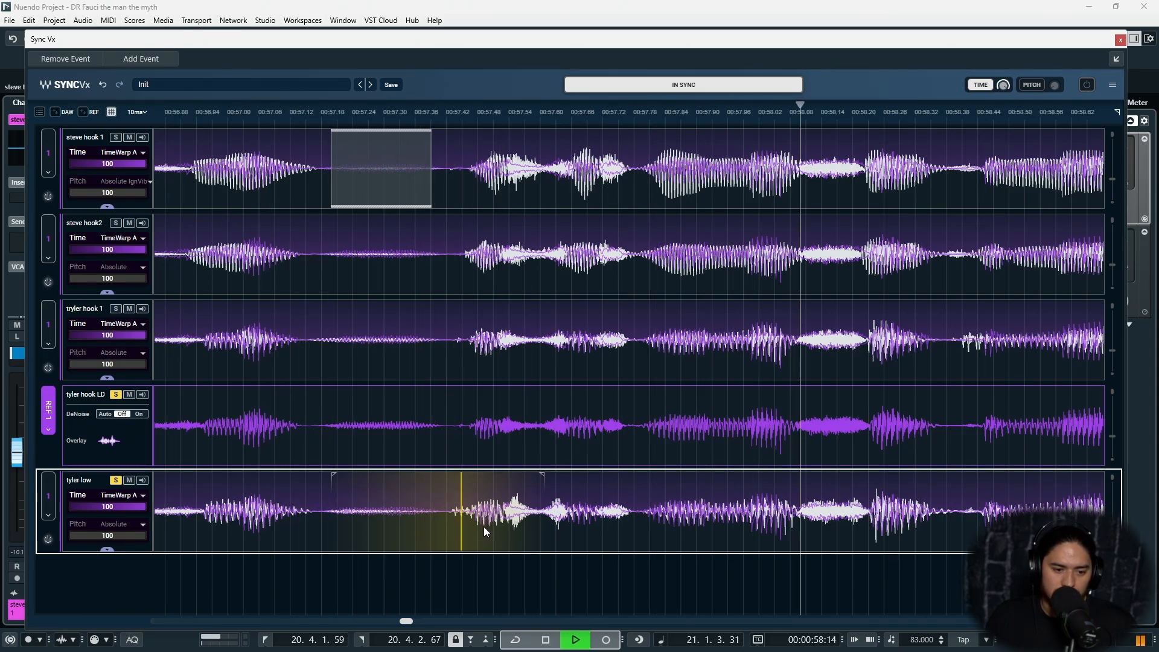
key("space")
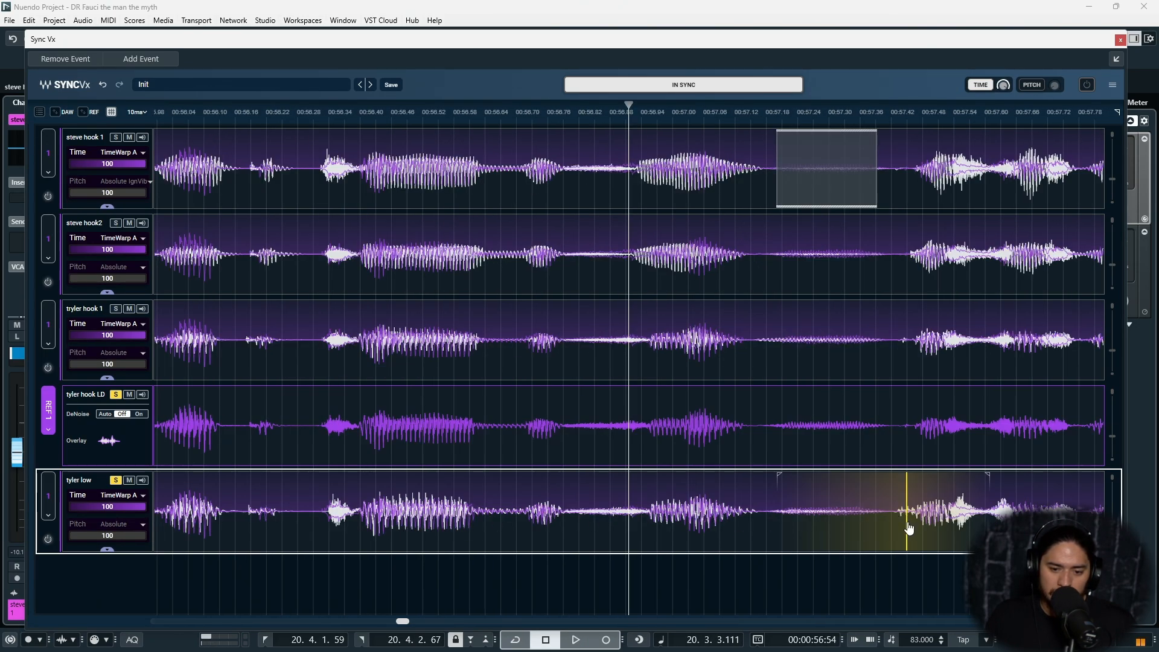
- Remove the SyncMarker near 57.4 s on tyler low and bypass its gap from about 57.19 to 57.35 s
right_click(907, 524)
left_click(924, 535)
key("space")
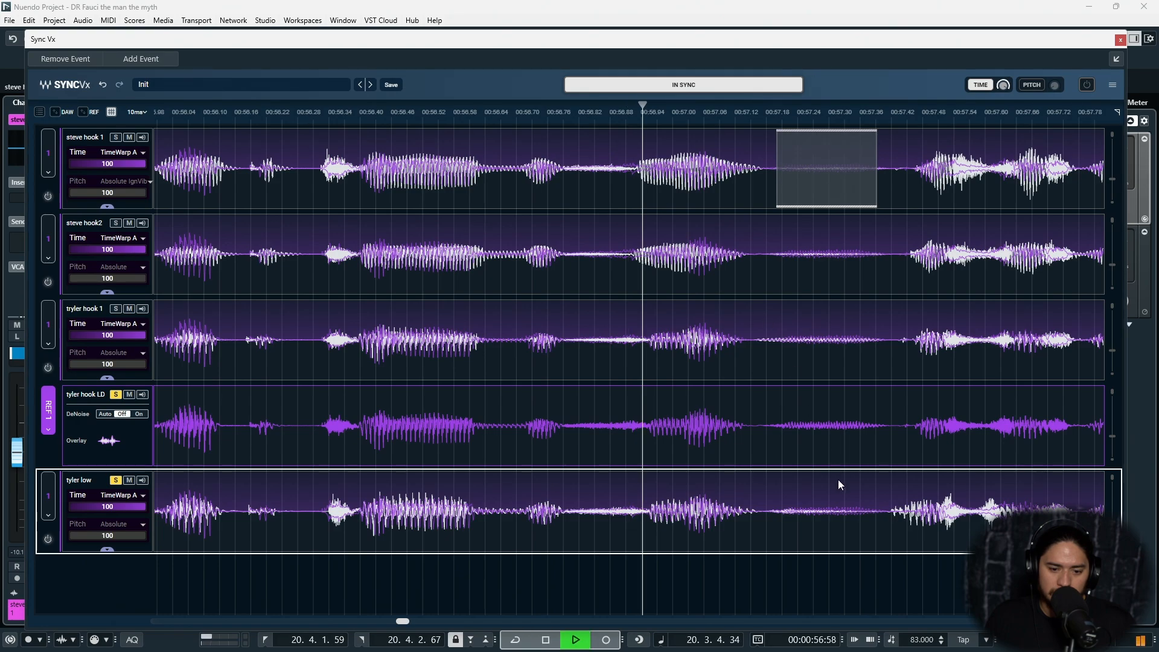
key("space")
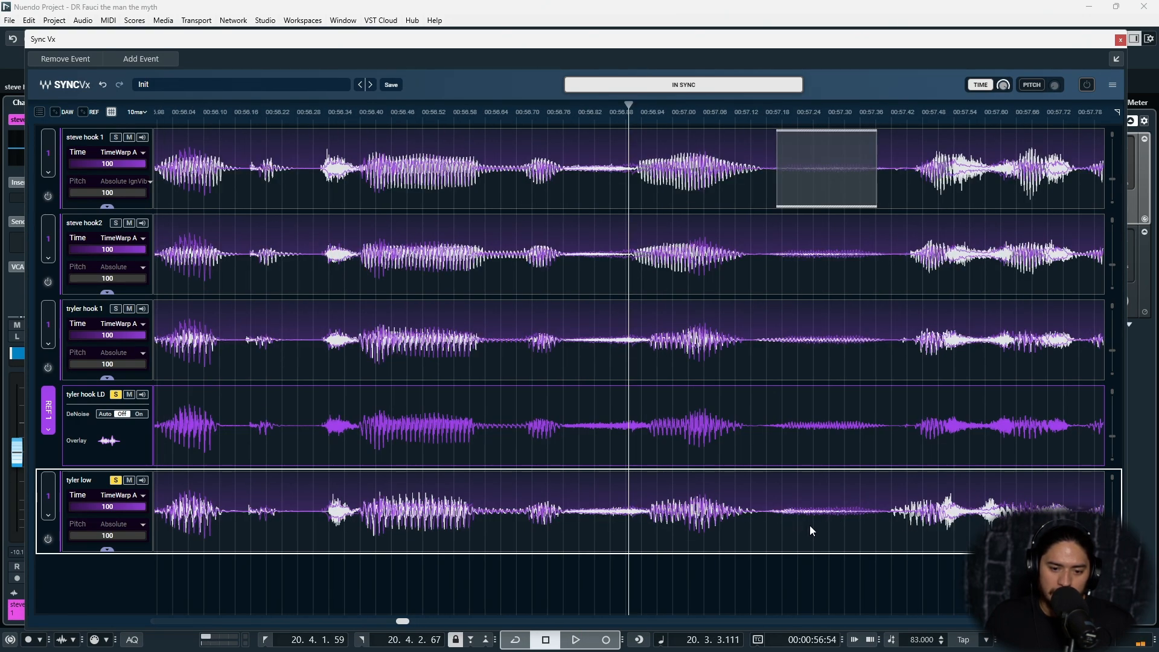
left_click_drag(783, 525, 863, 527)
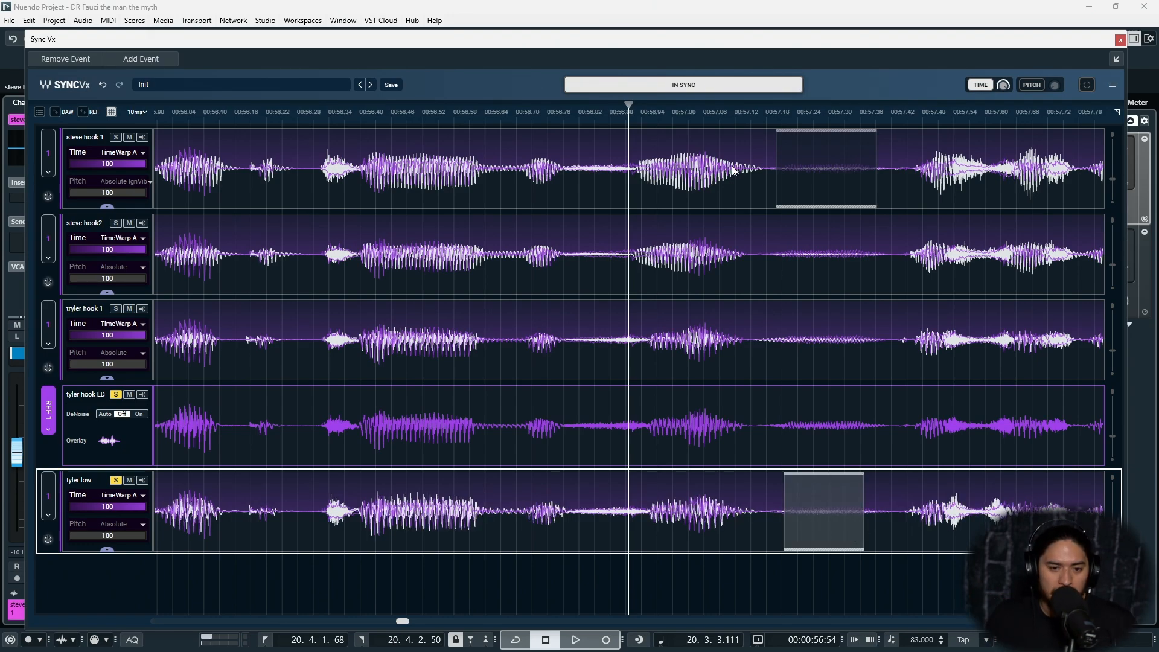
- Play the two soloed tyler tracks from about 56.87 s, and clear the solos to play all the hook vocals
left_click(609, 113)
key("space")
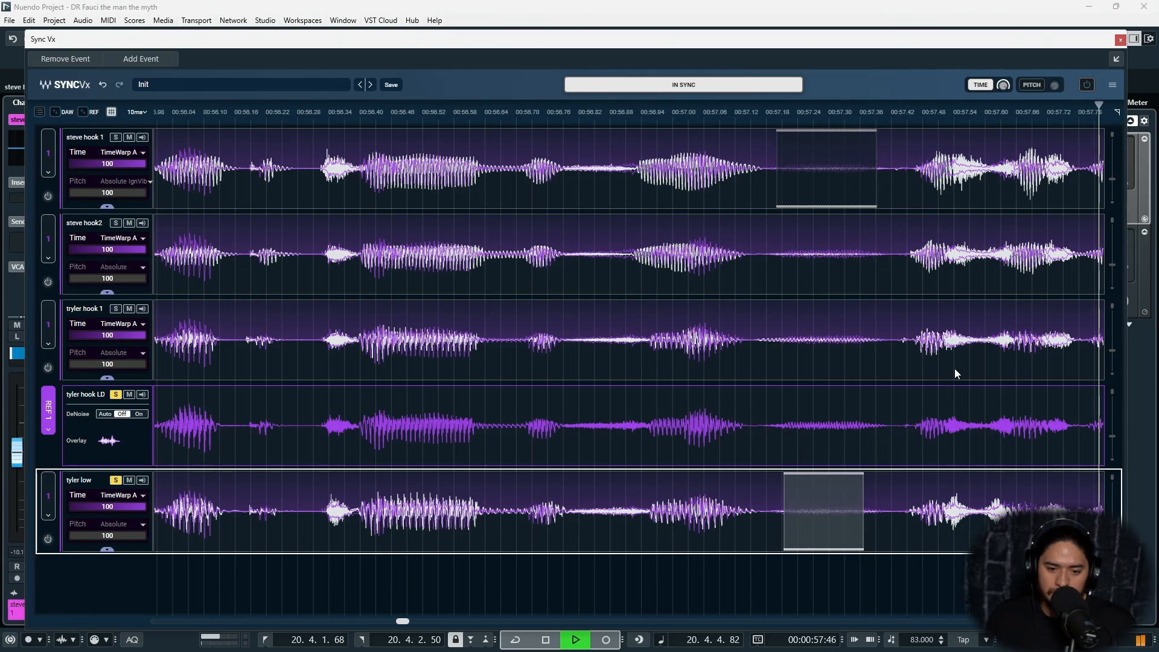
key("space")
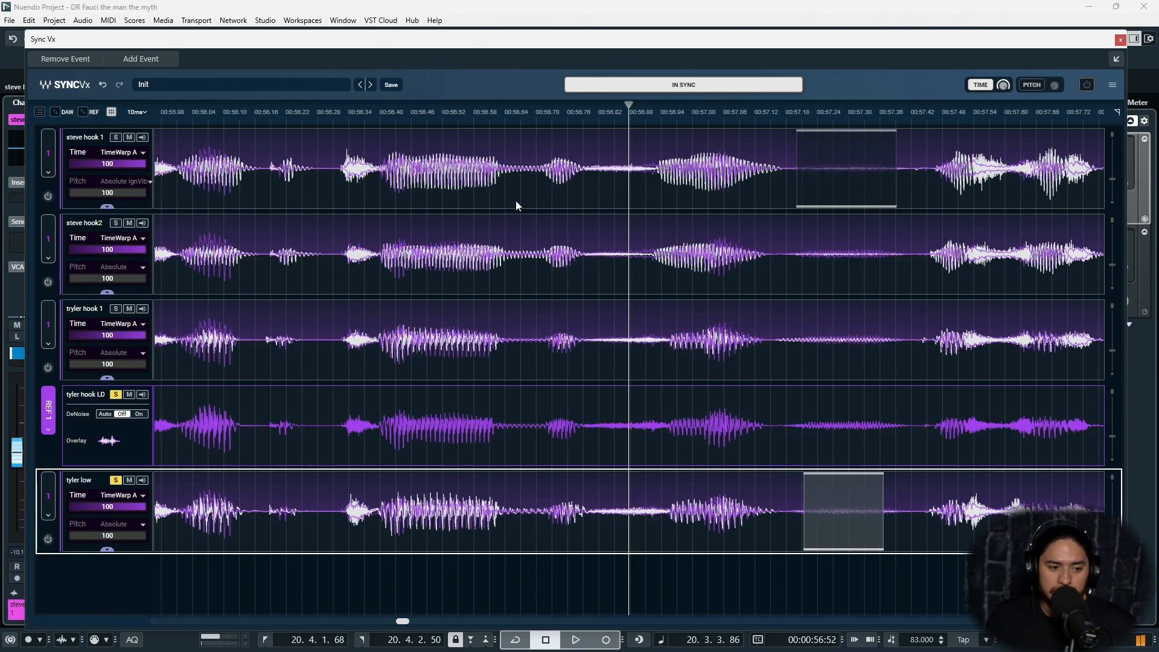
left_click(116, 481)
key("space")
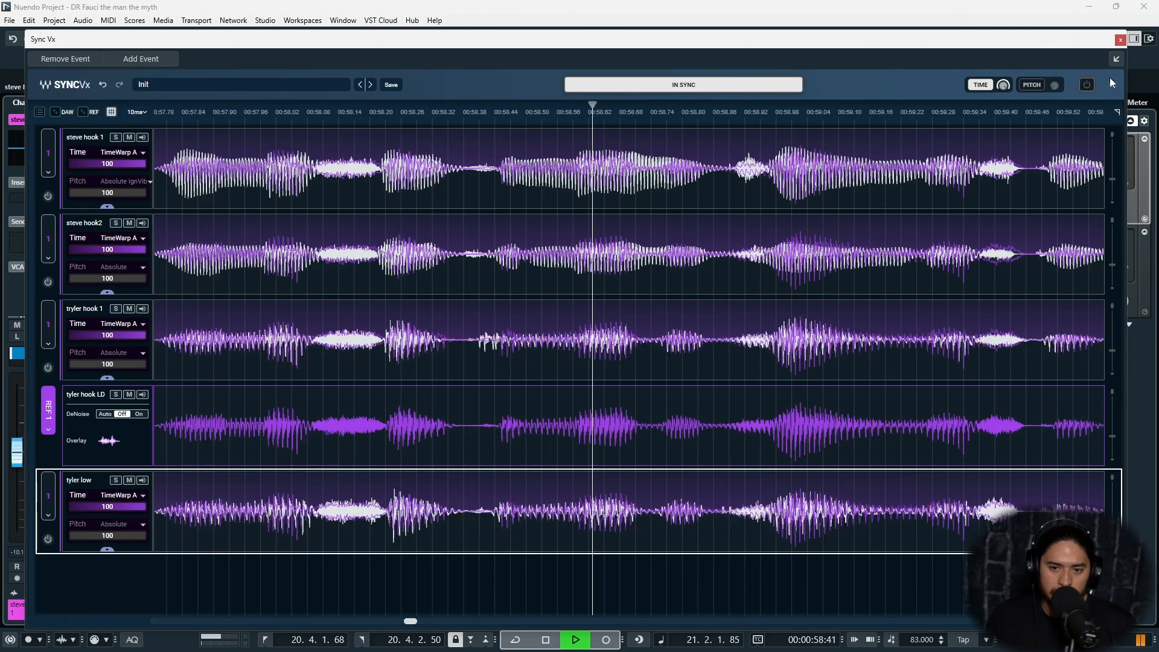
- Compare the hook vocals by playing them with Sync Vx bypassed and with its processing active
left_click(1087, 85)
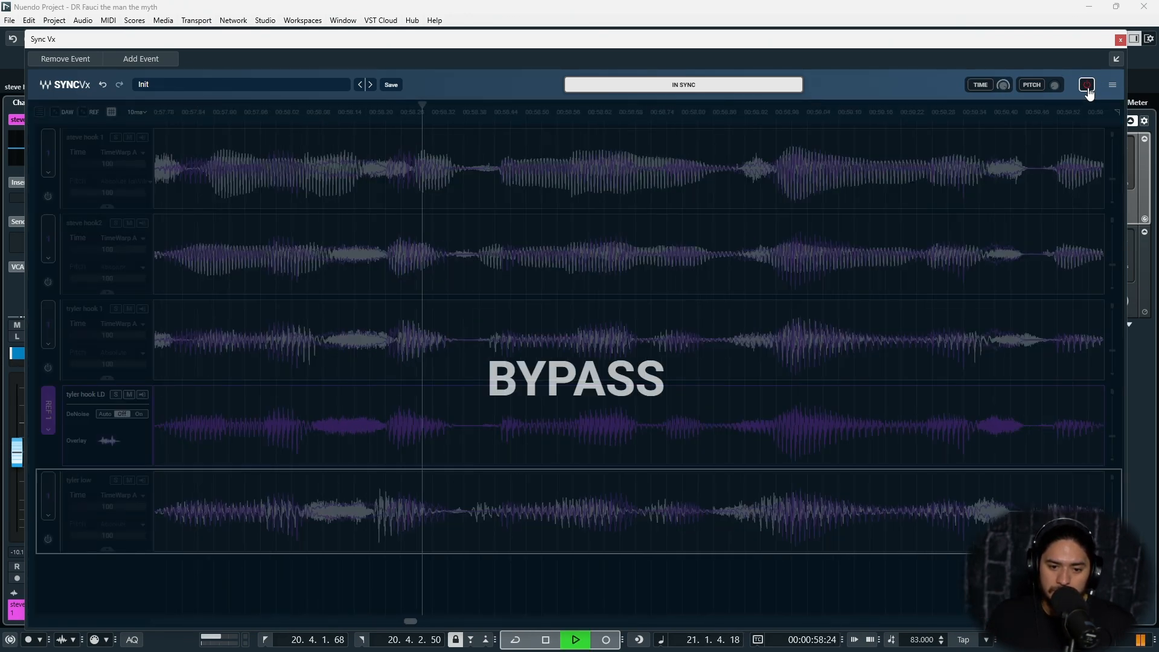
key("space")
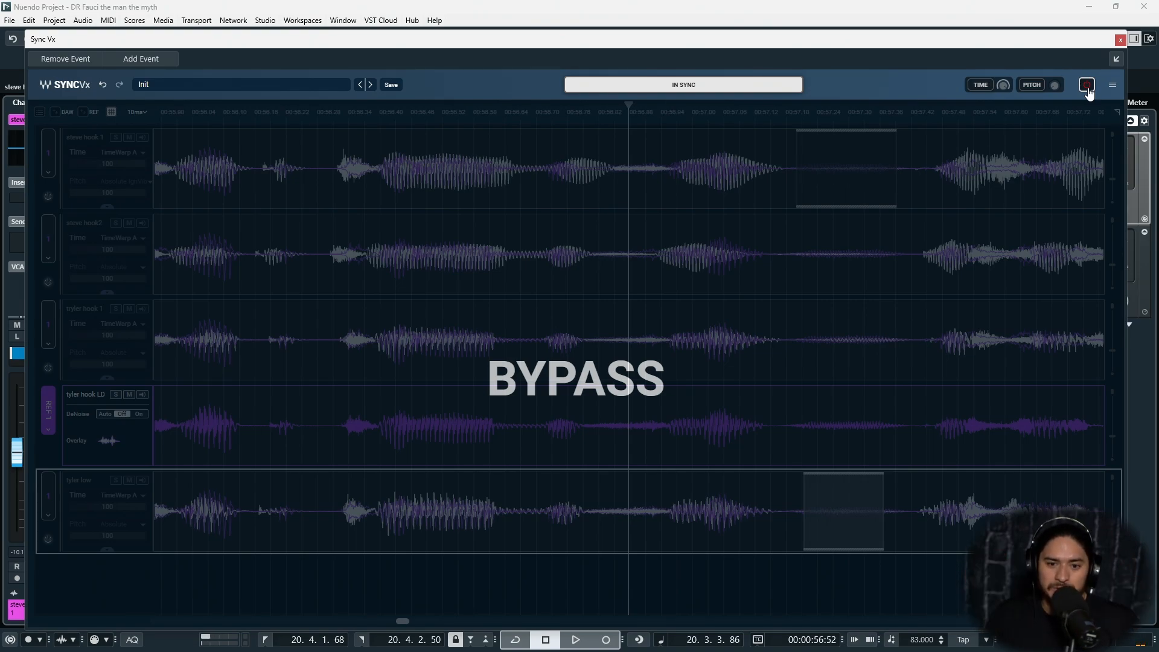
key("space")
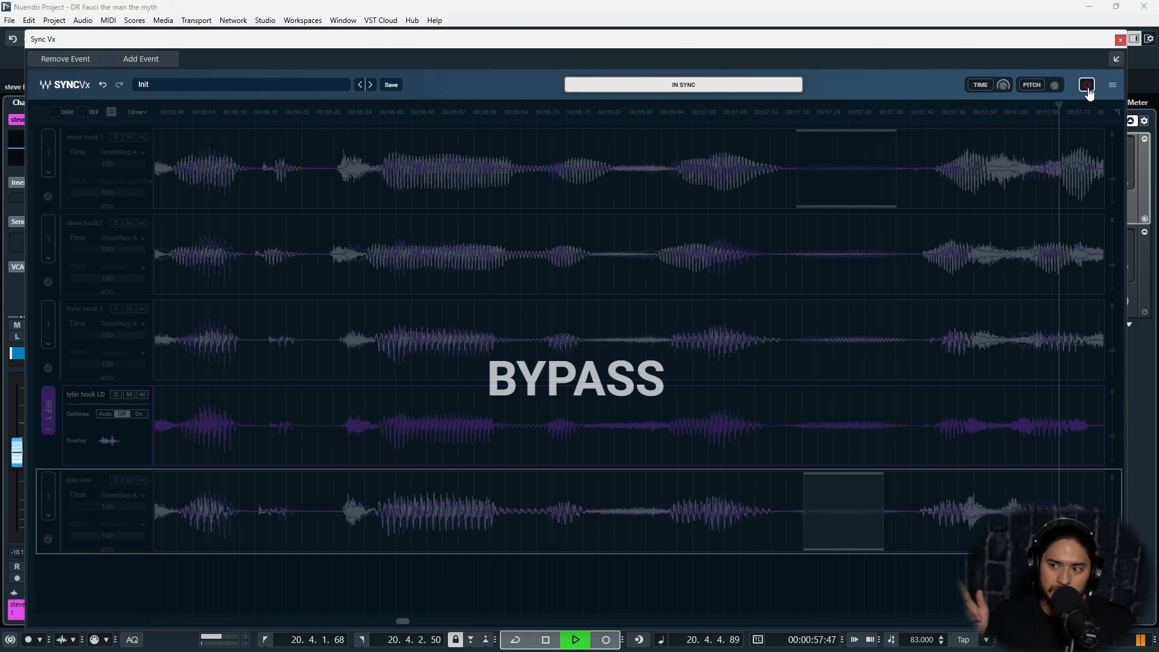
key("space")
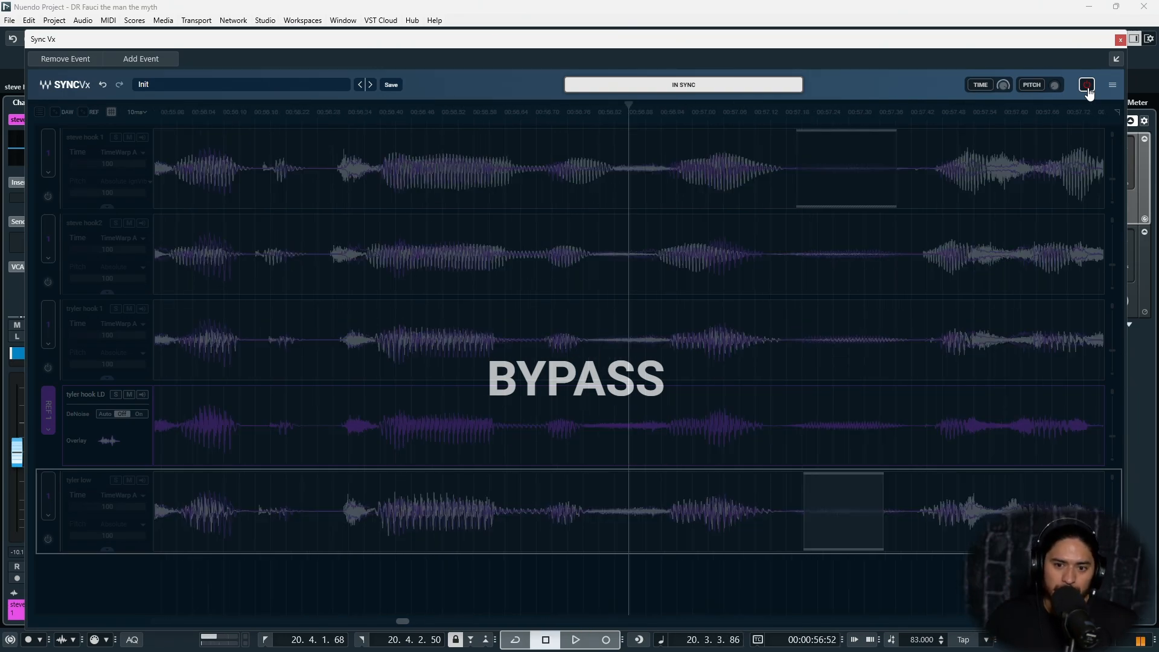
left_click(1086, 85)
key("space")
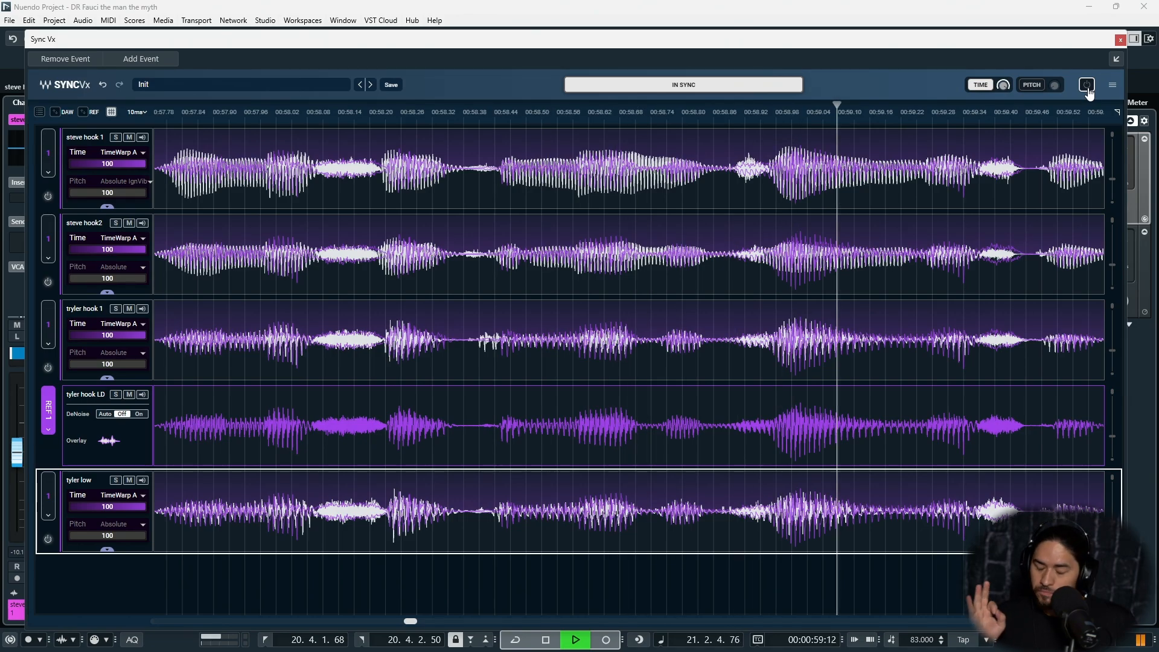
key("space")
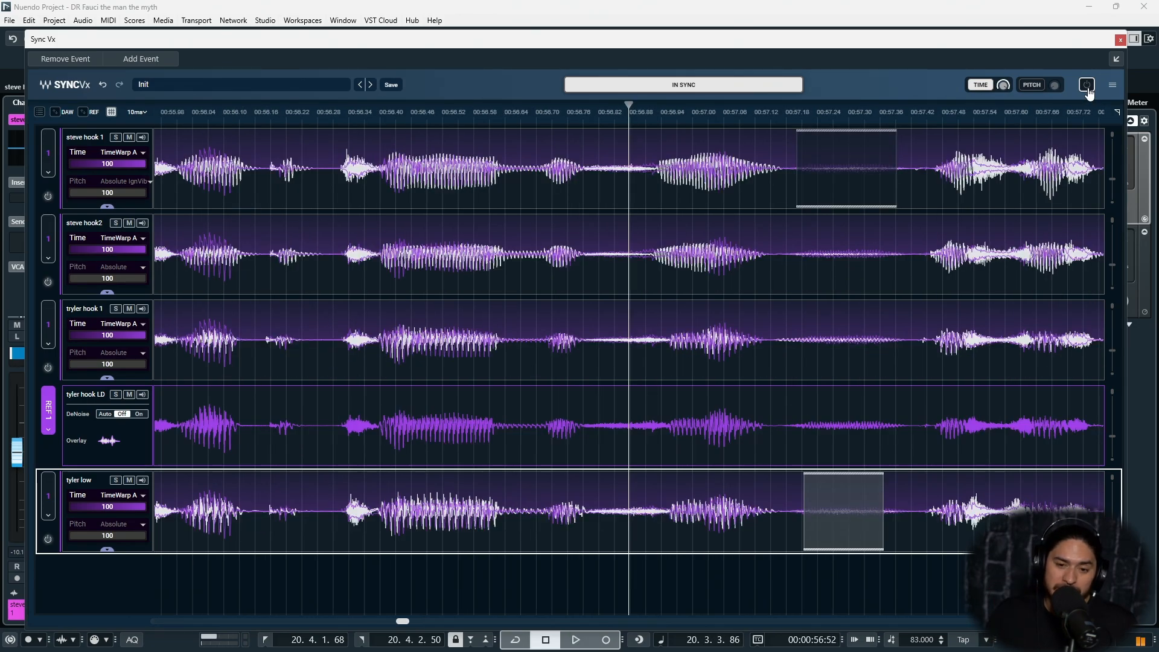
- Turn on global pitch alignment, play the hook vocals, and switch it off to play them with time alignment only
left_click(1054, 85)
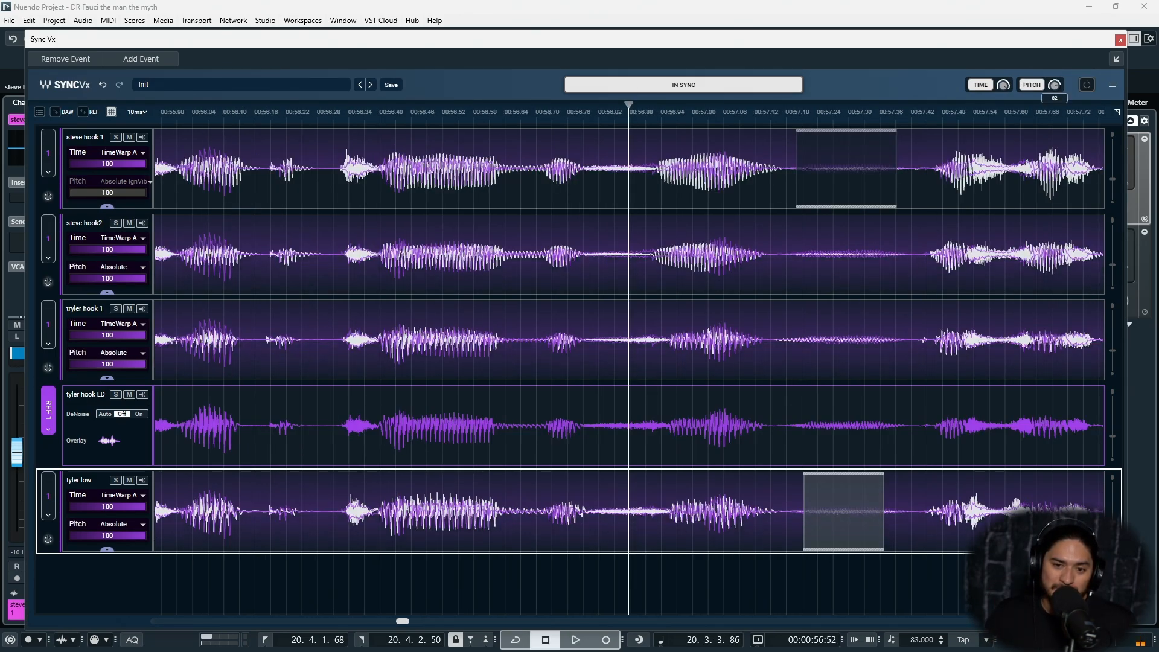
key("space")
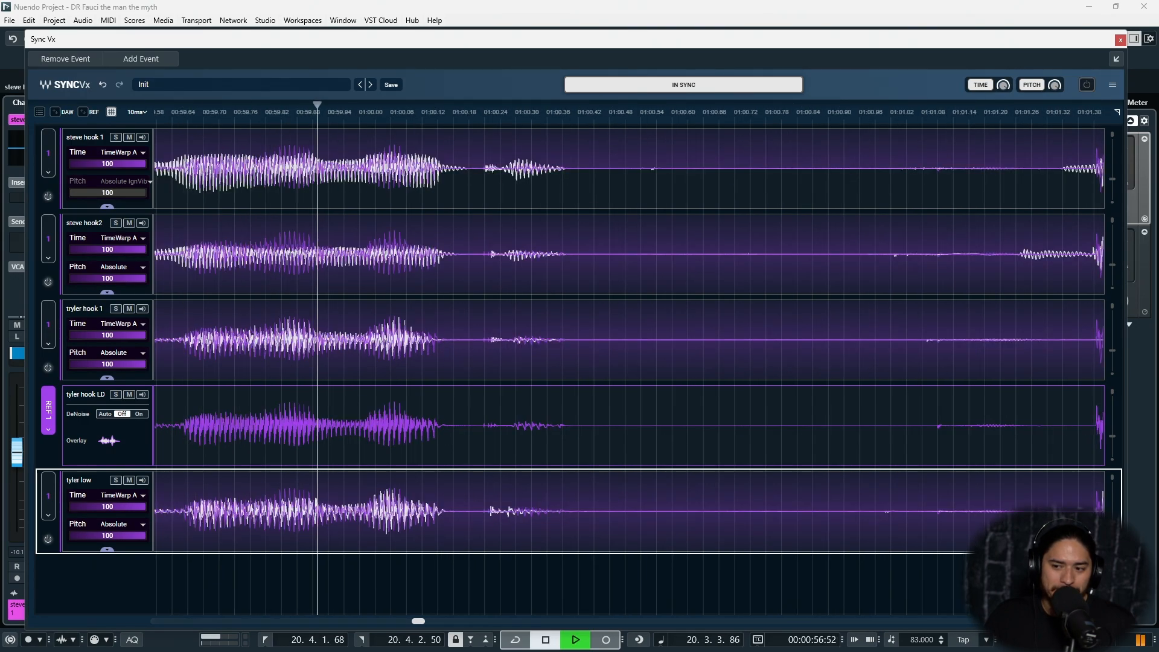
key("space")
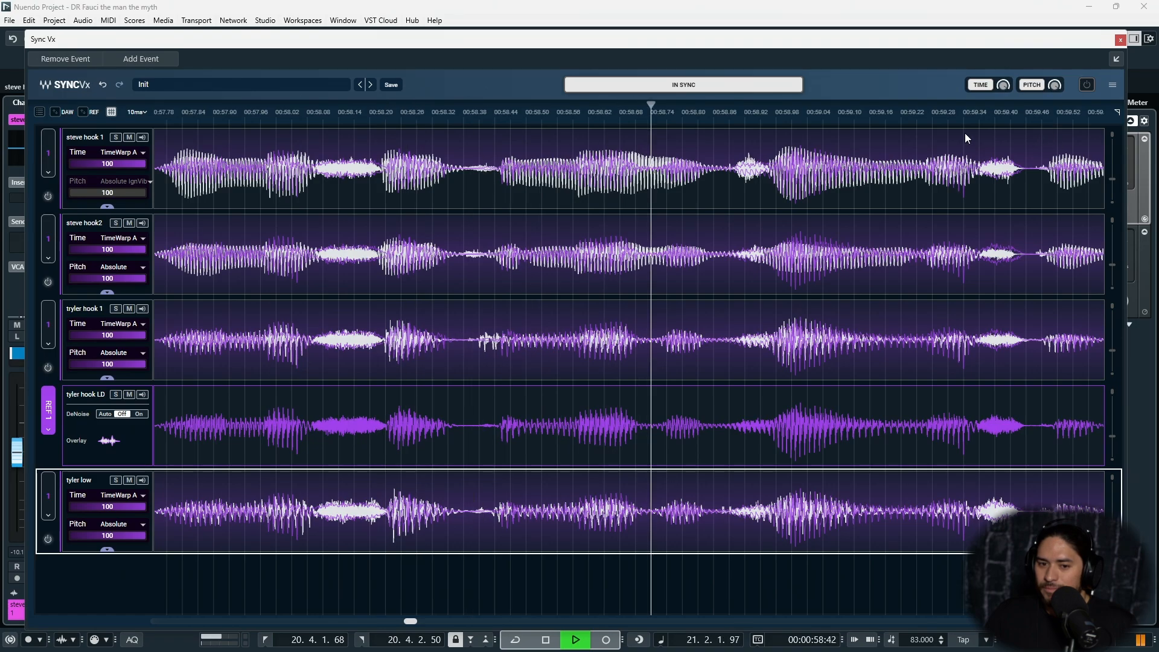
key("space")
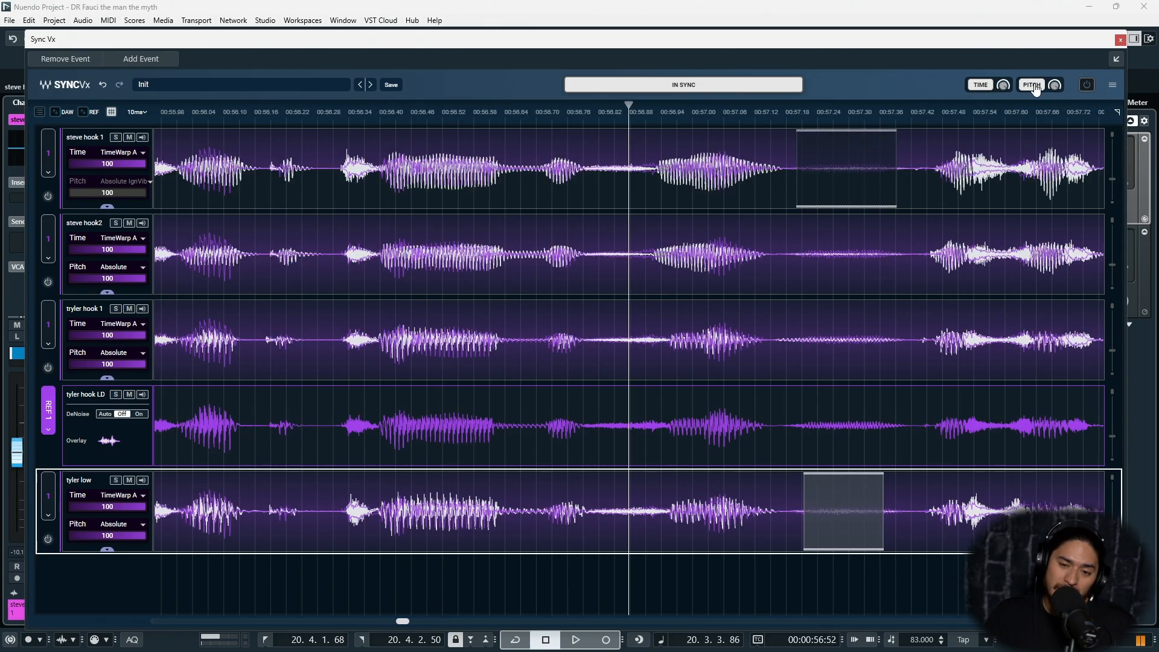
left_click(1033, 86)
key("space")
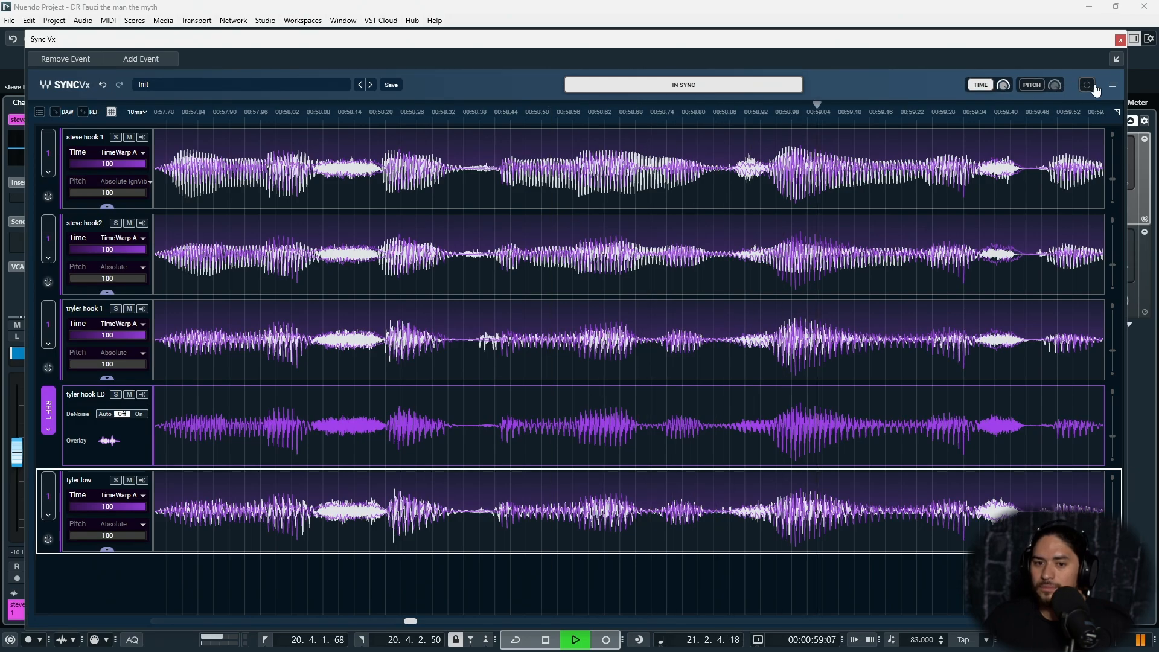
key("space")
- Bypass Sync Vx to play the unaligned hook vocals and reactivate the processing
left_click(1086, 85)
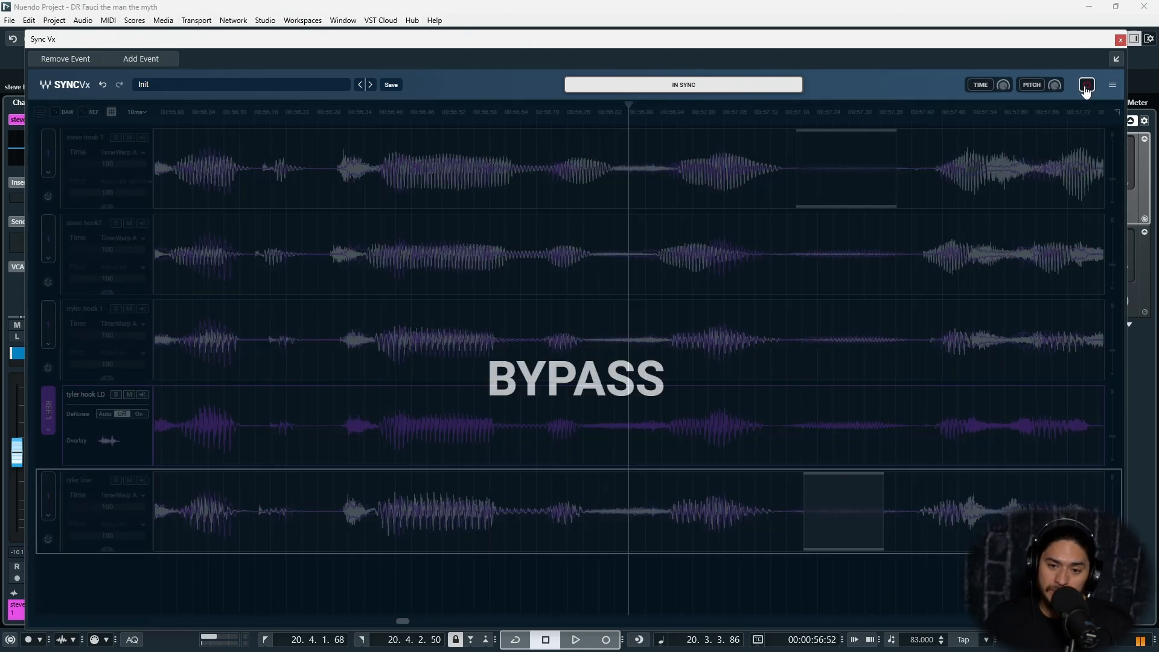
key("space")
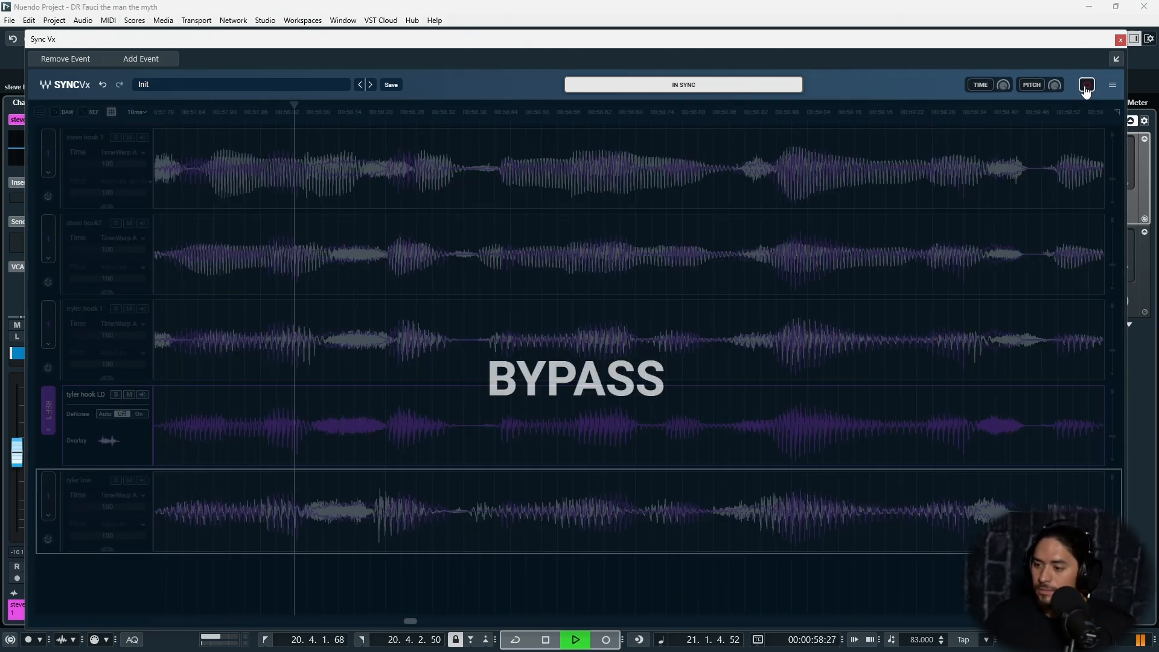
key("space")
left_click(1087, 85)
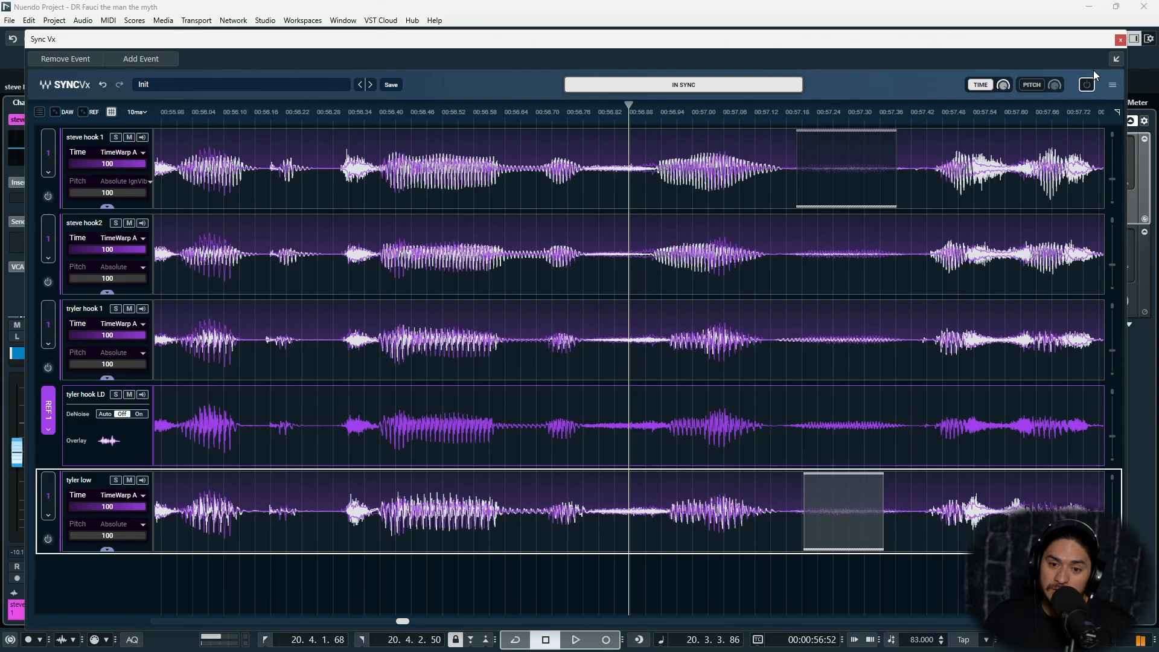
- Close the Sync Vx editor and bounce the five hook vocal events, from steve hook 1 to tyler low, replacing the originals
left_click(1119, 40)
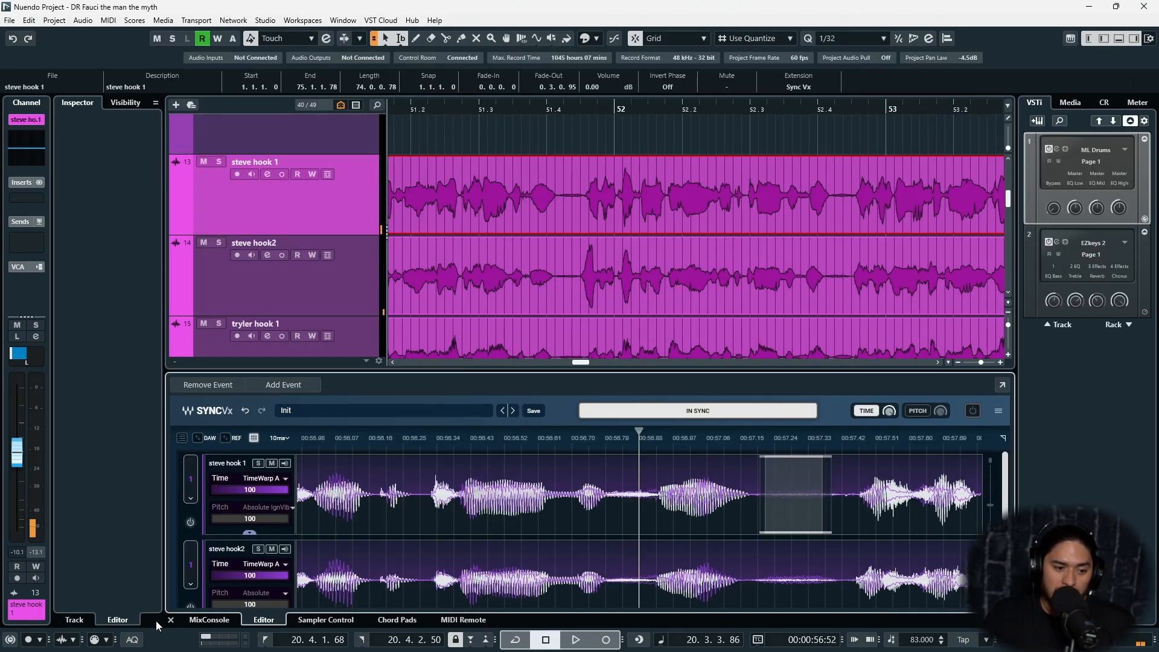
left_click(171, 621)
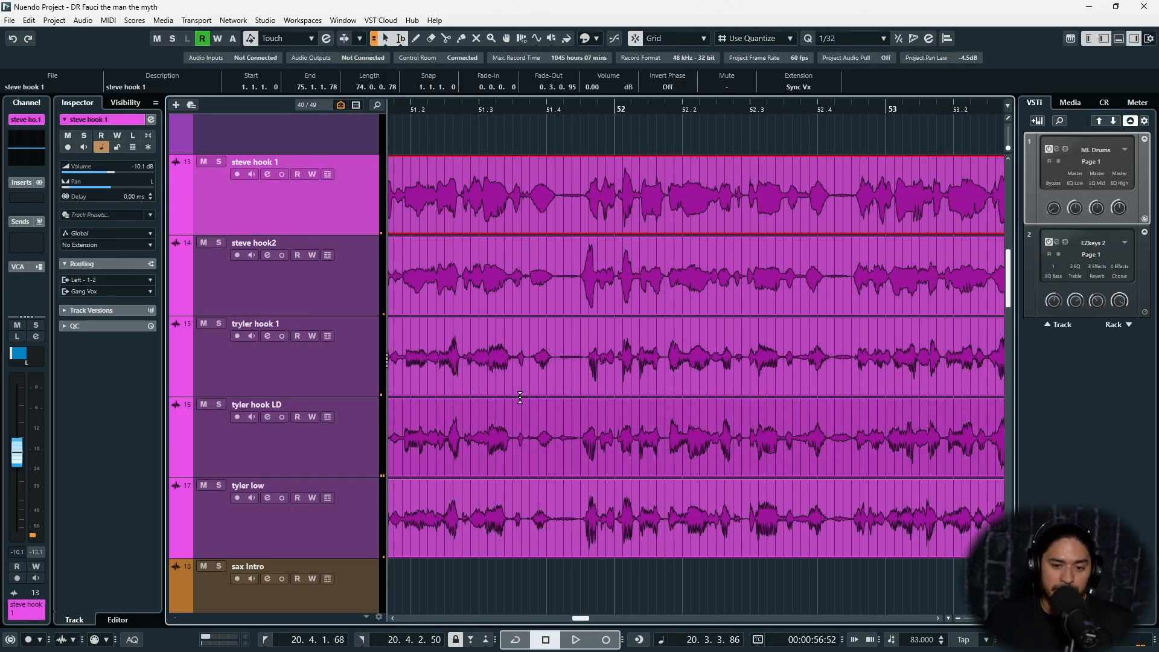
scroll(521, 396, "down", 10)
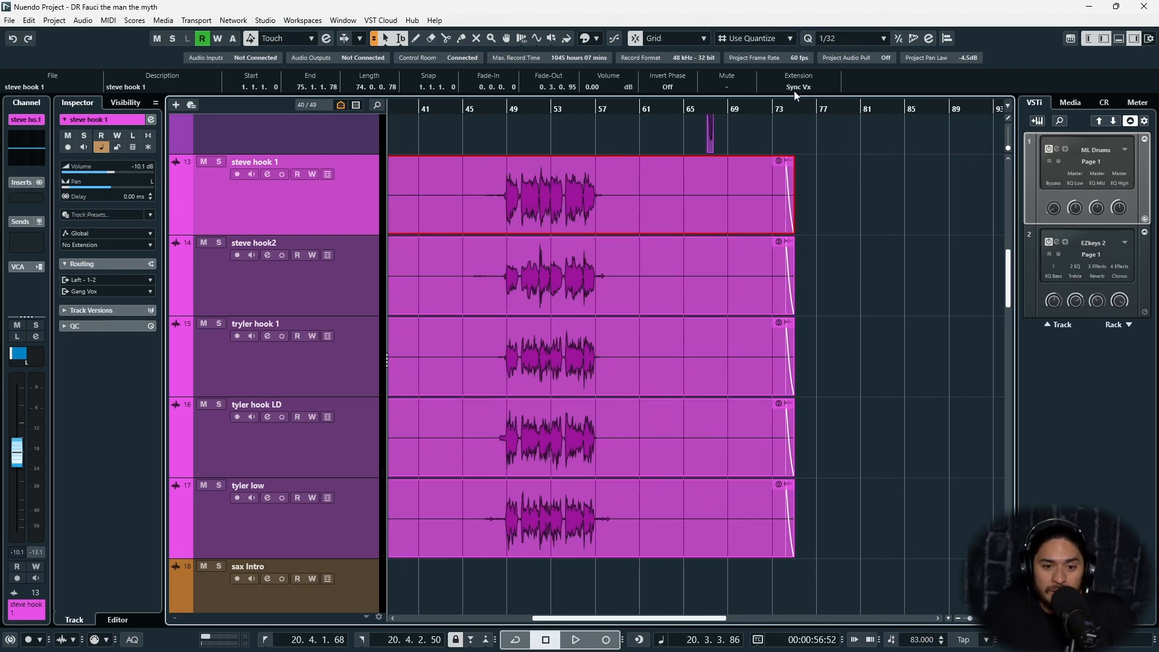
left_click_drag(846, 207, 388, 527)
right_click(501, 521)
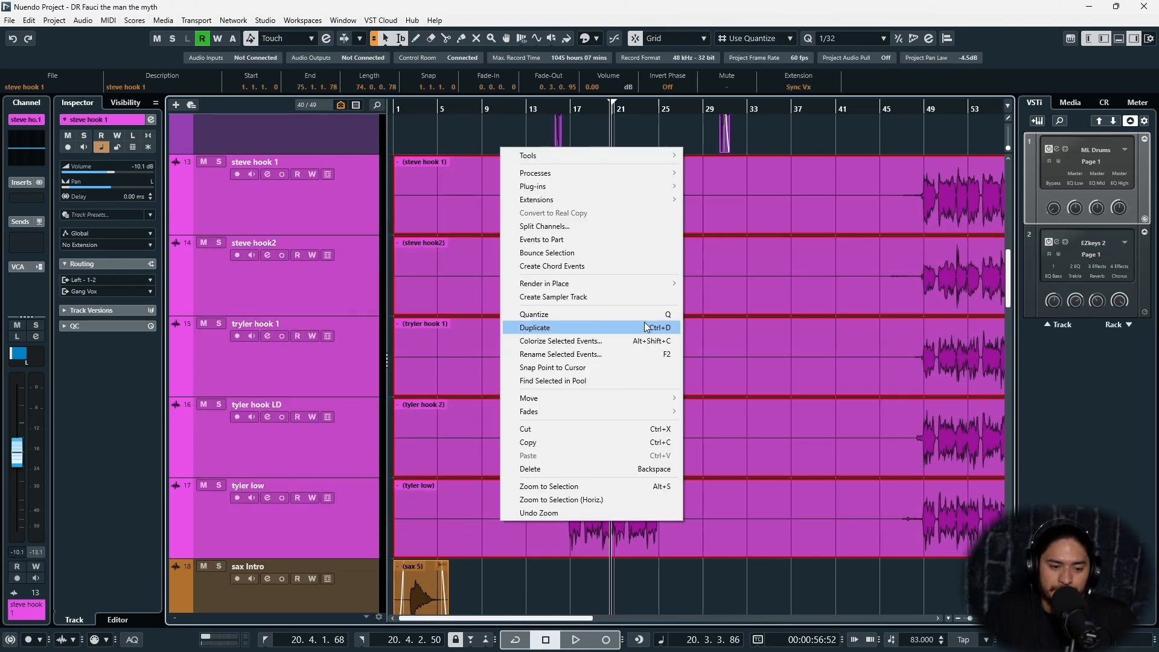
left_click(567, 254)
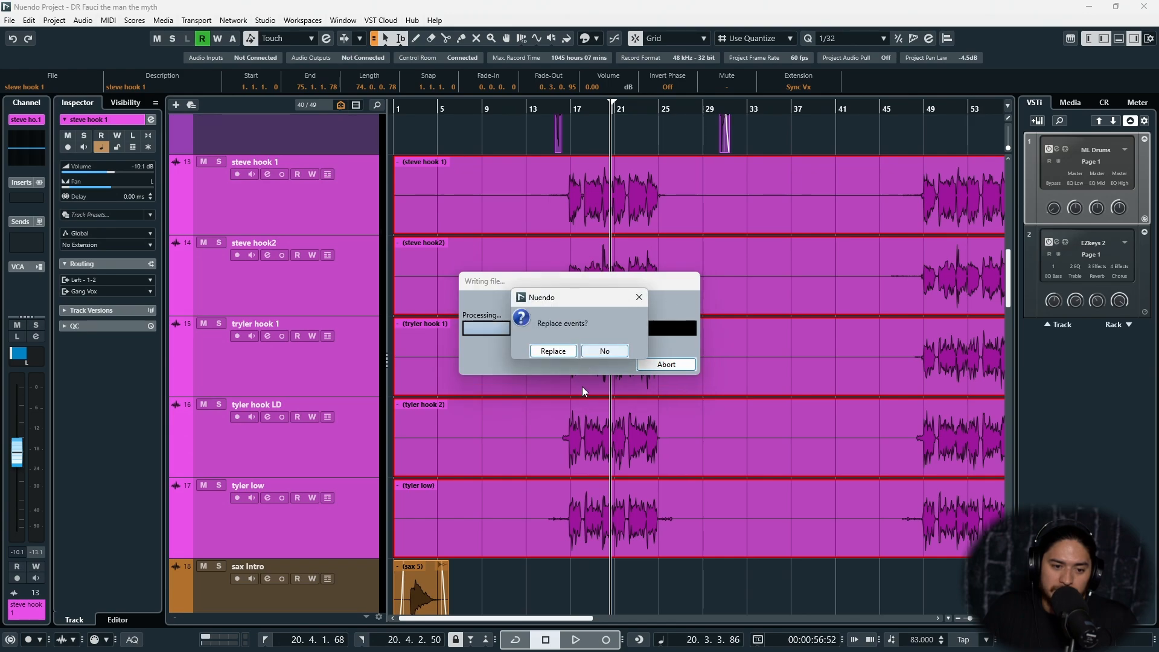
left_click(552, 348)
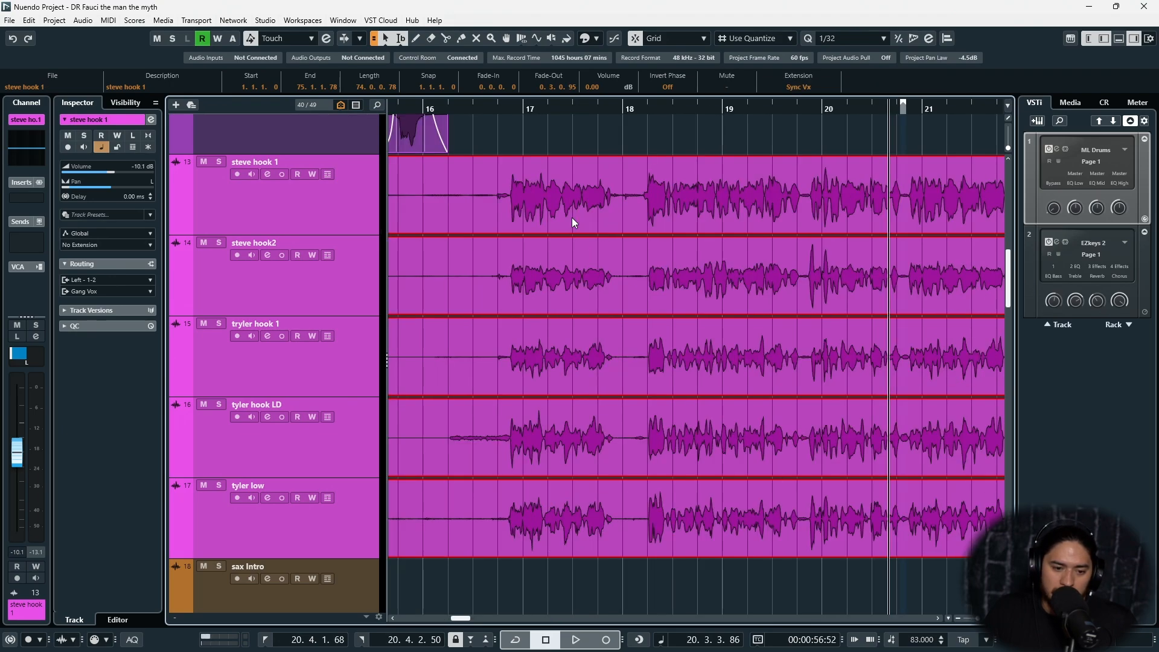
- Redo the bounce of the hook vocal events and play the bounced hook from before bar 17 to past bar 24
scroll(530, 222, "up", 3)
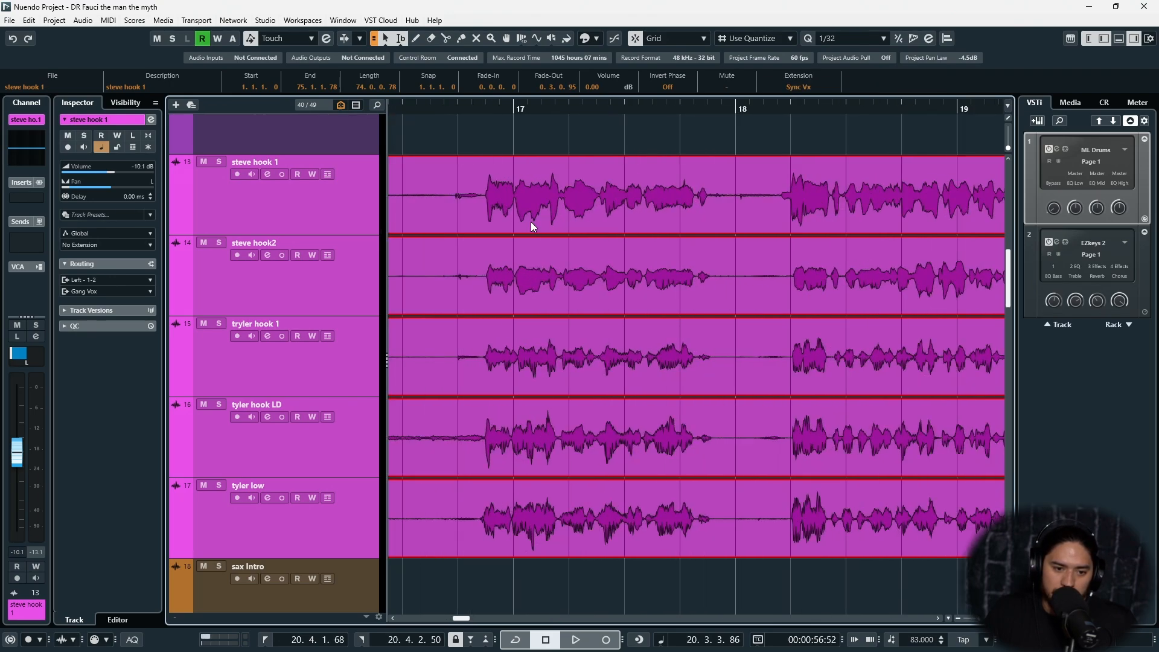
key("ctrl+shift+z")
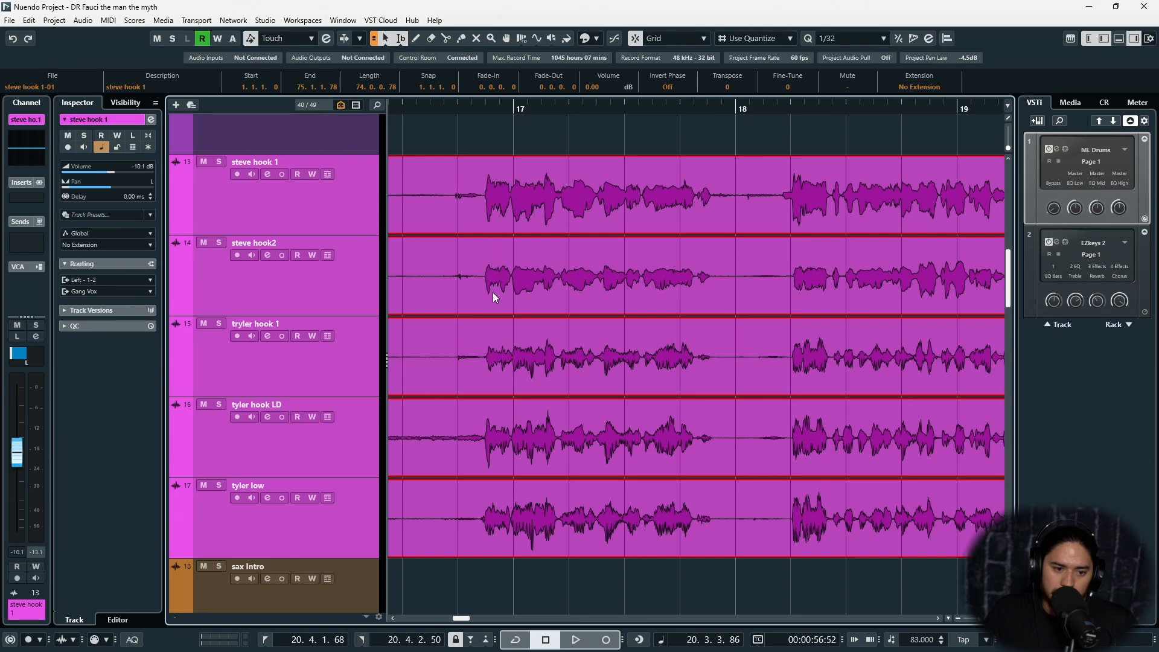
left_click(416, 101)
key("space")
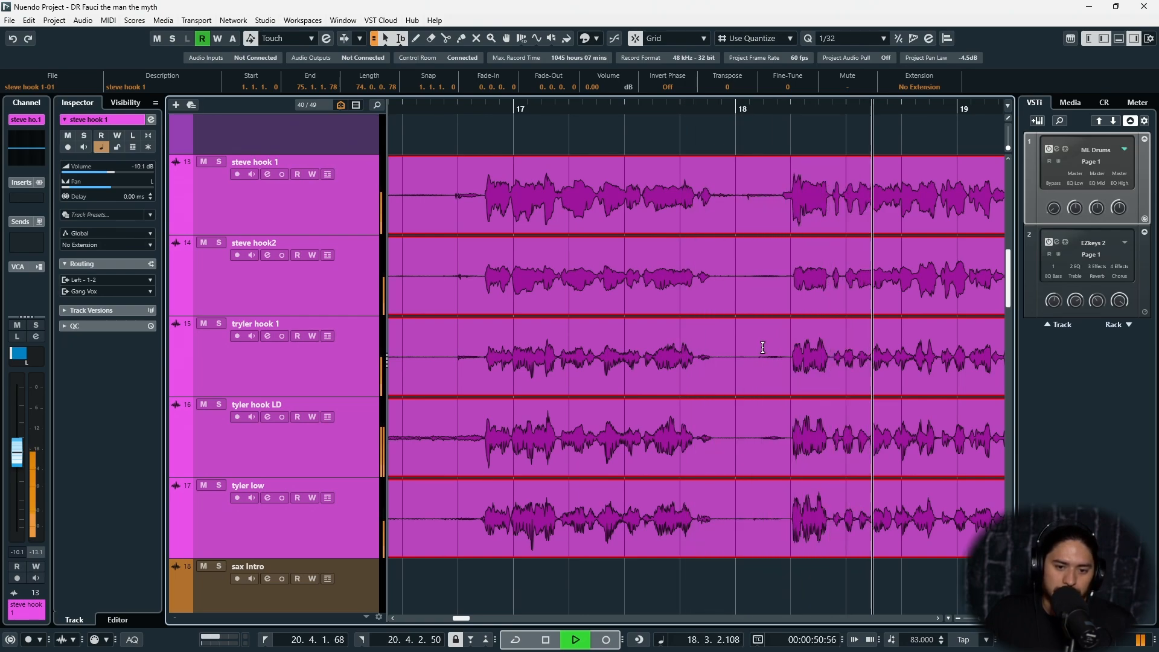
key("g")
key("g")
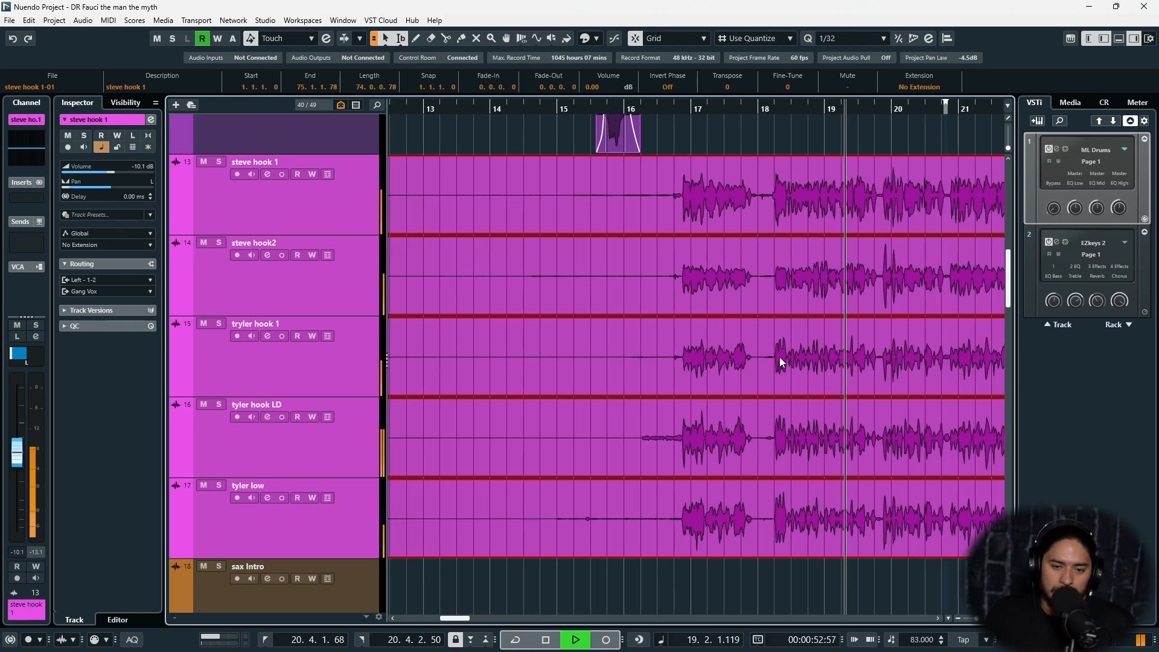
key("g")
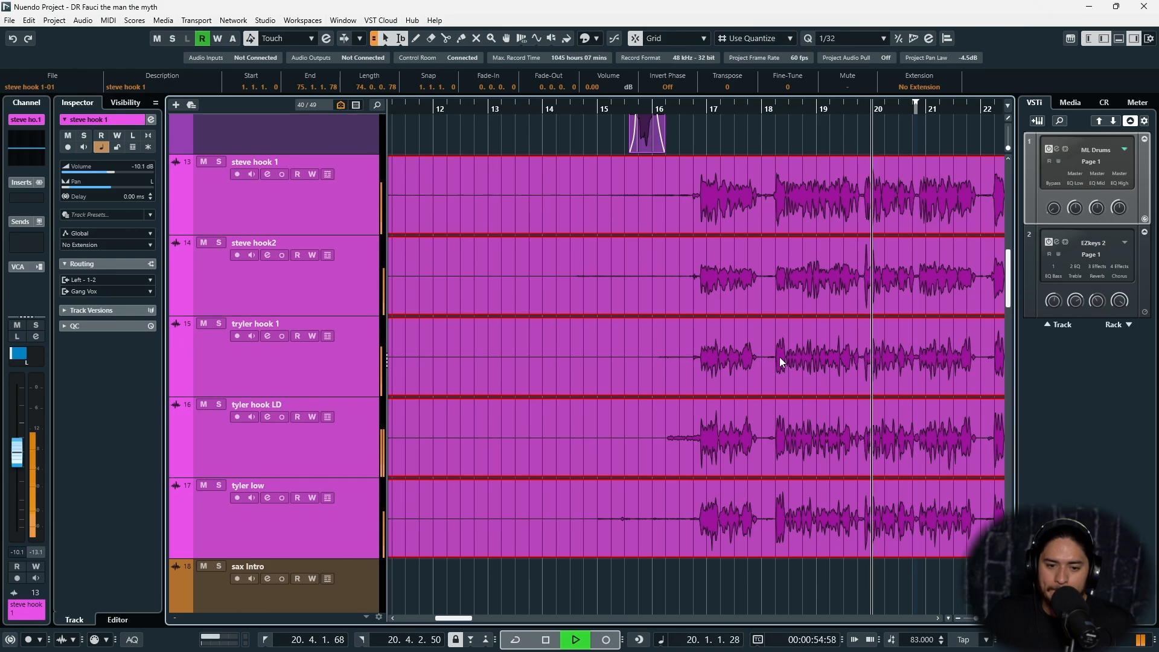
scroll(780, 357, "down", 1)
scroll(906, 360, "up", 2)
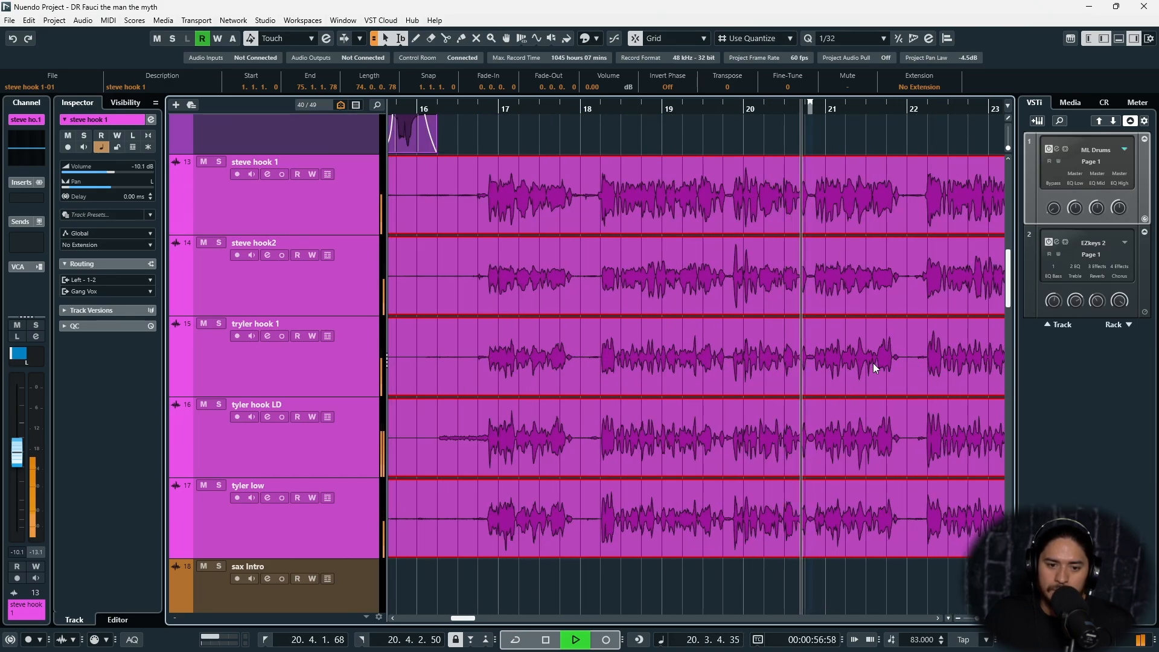
scroll(878, 359, "down", 3)
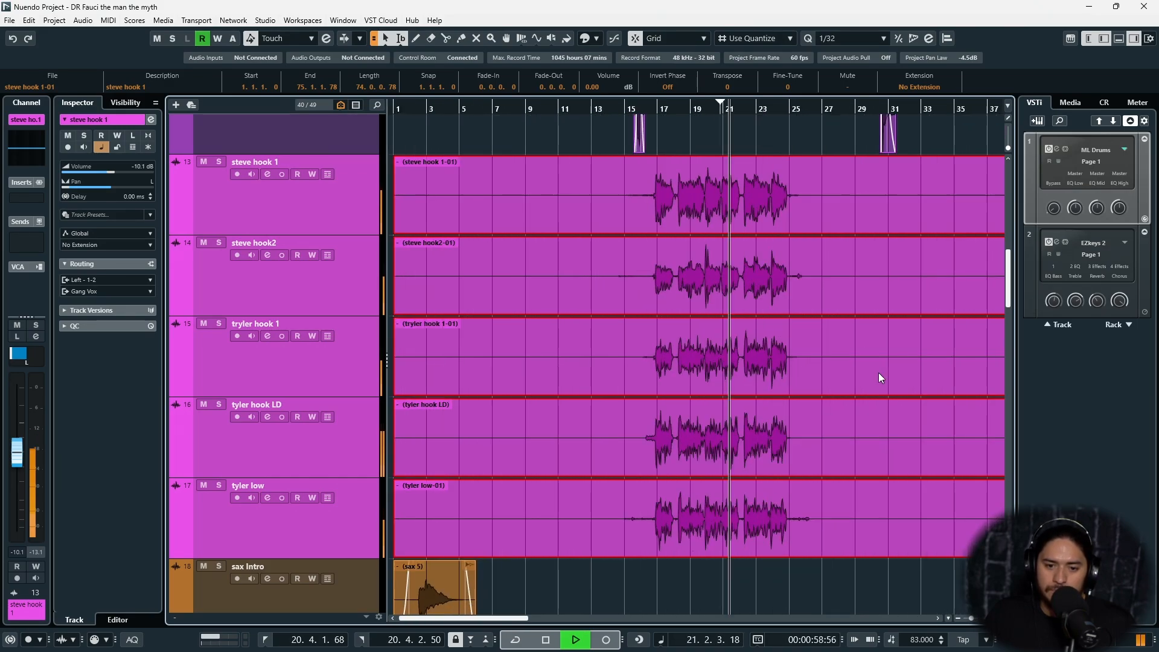
scroll(828, 380, "up", 2)
scroll(889, 381, "down", 1)
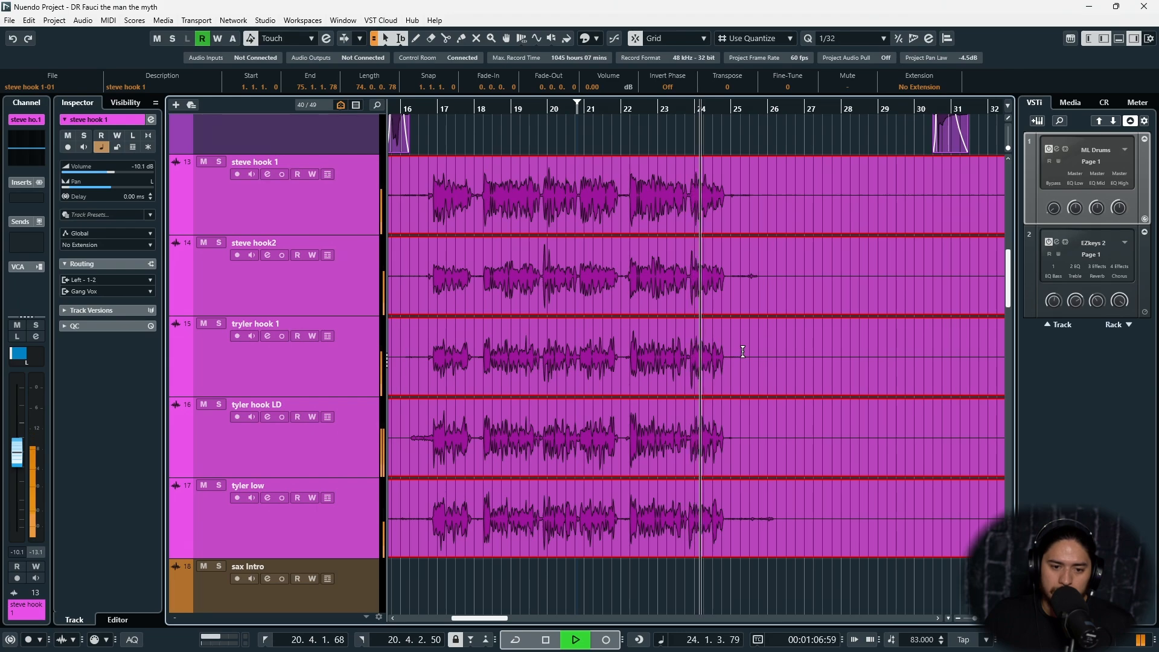
key("space")
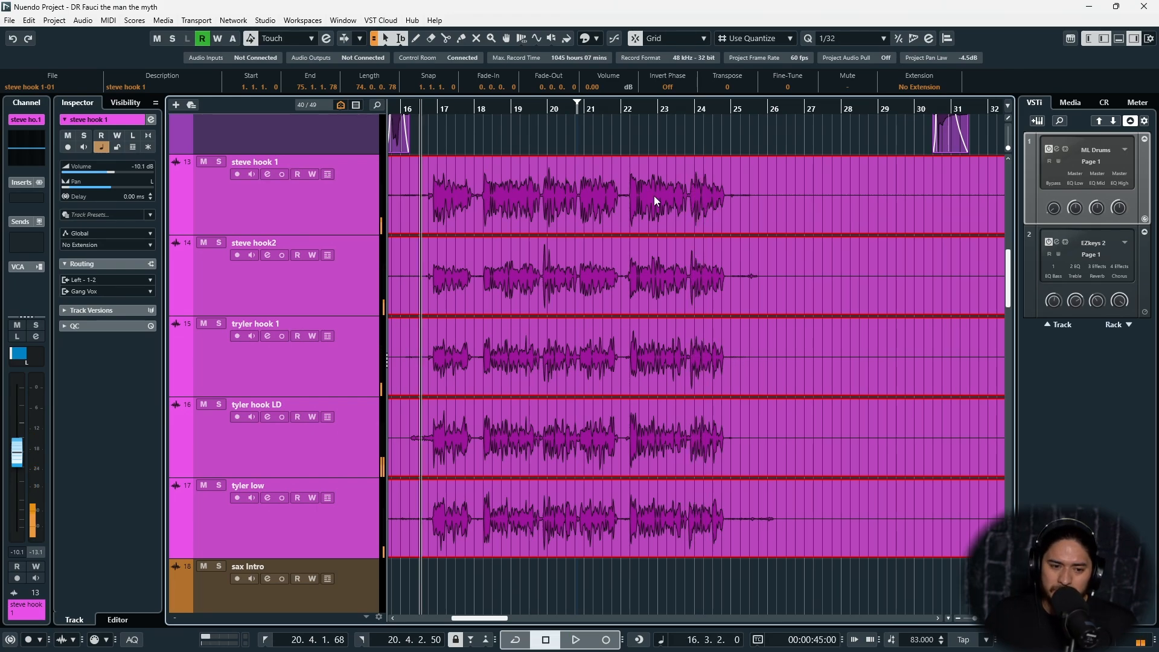
- Undo the bounce of the hook vocals and reopen the steve hook 1 event in a detached Sync Vx window
key("ctrl+z")
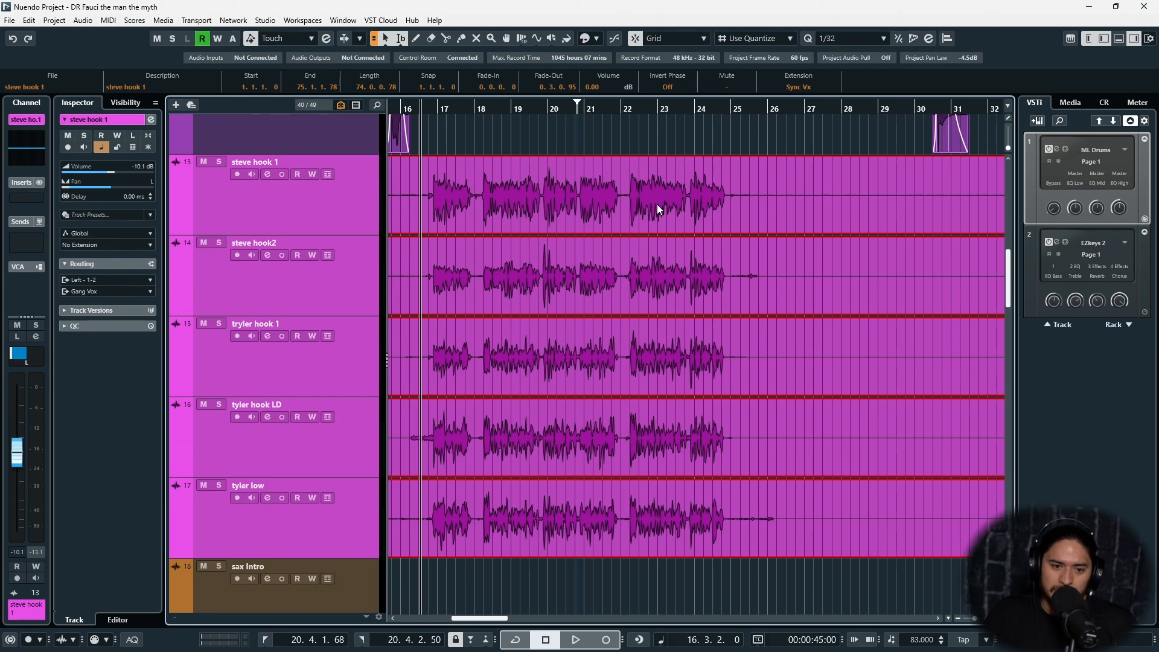
left_click(656, 204)
double_click(570, 227)
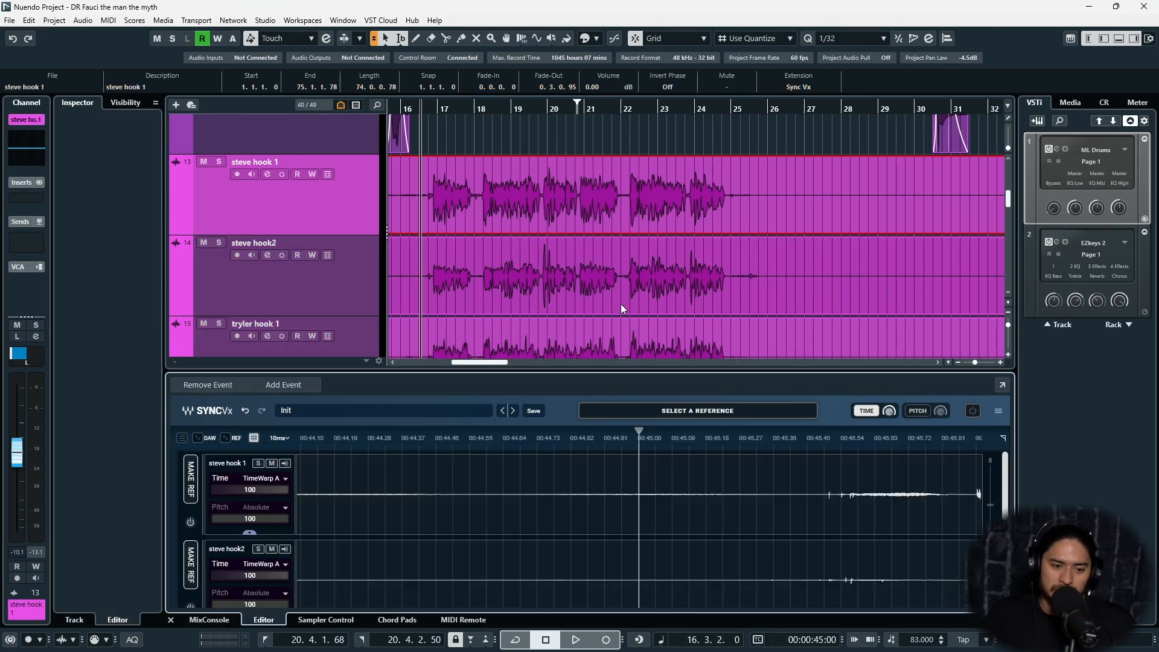
left_click(999, 386)
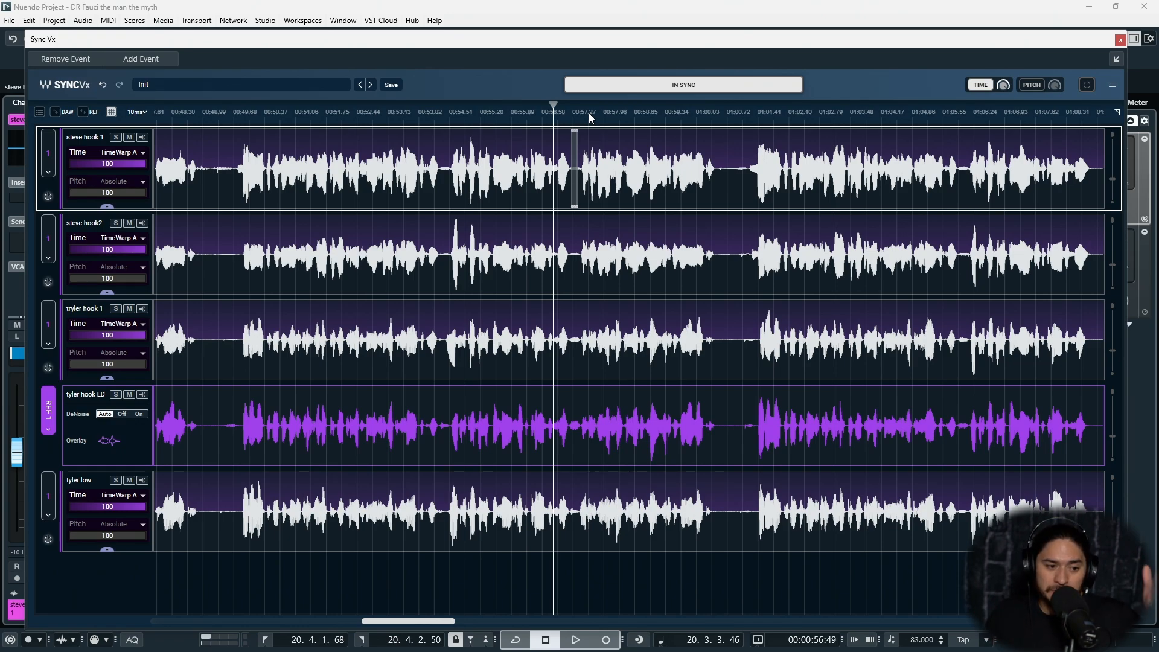
- Try assigning tryler hook 1 to reference group 2, and close the detached Sync Vx window
left_click(48, 305)
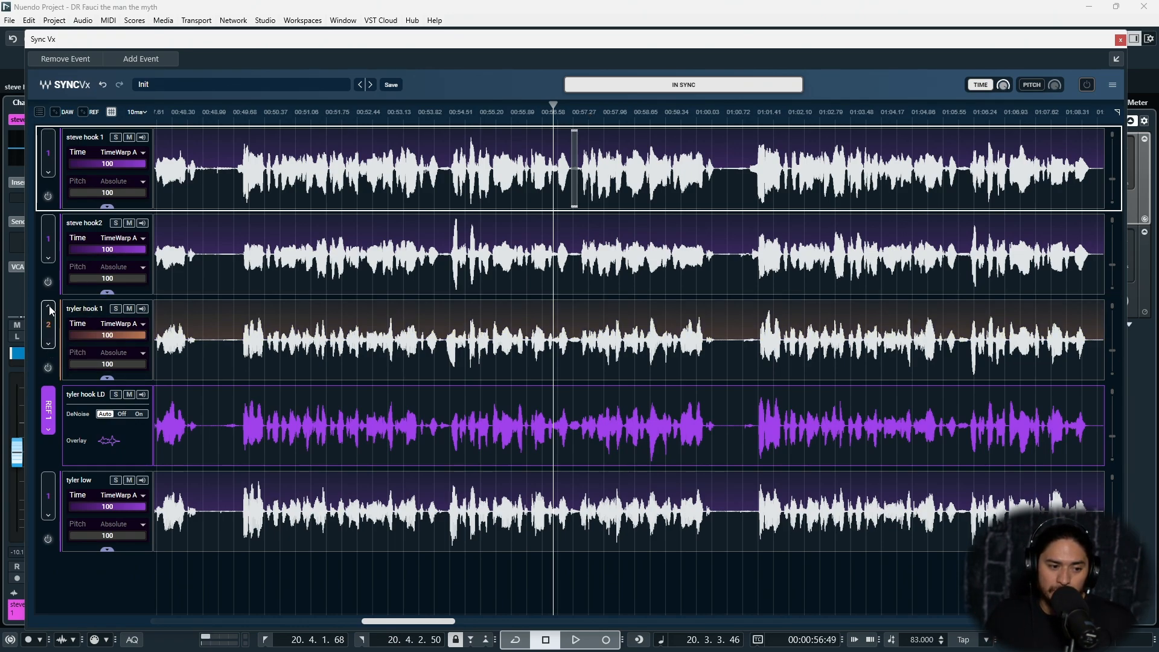
left_click(49, 306)
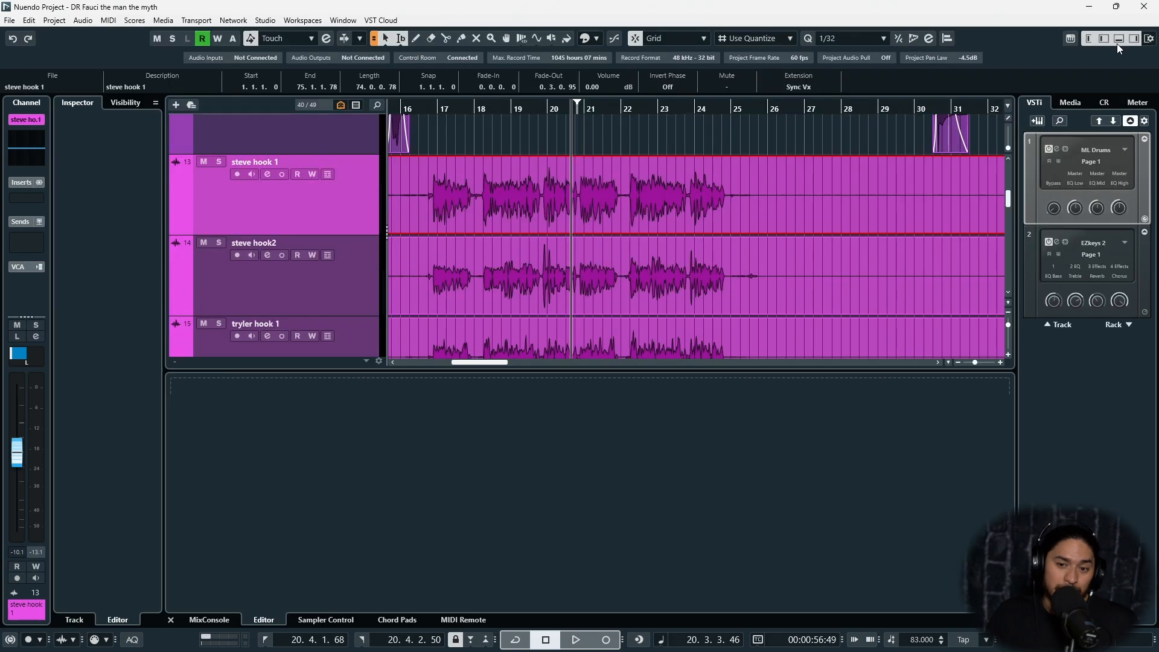
left_click(1119, 40)
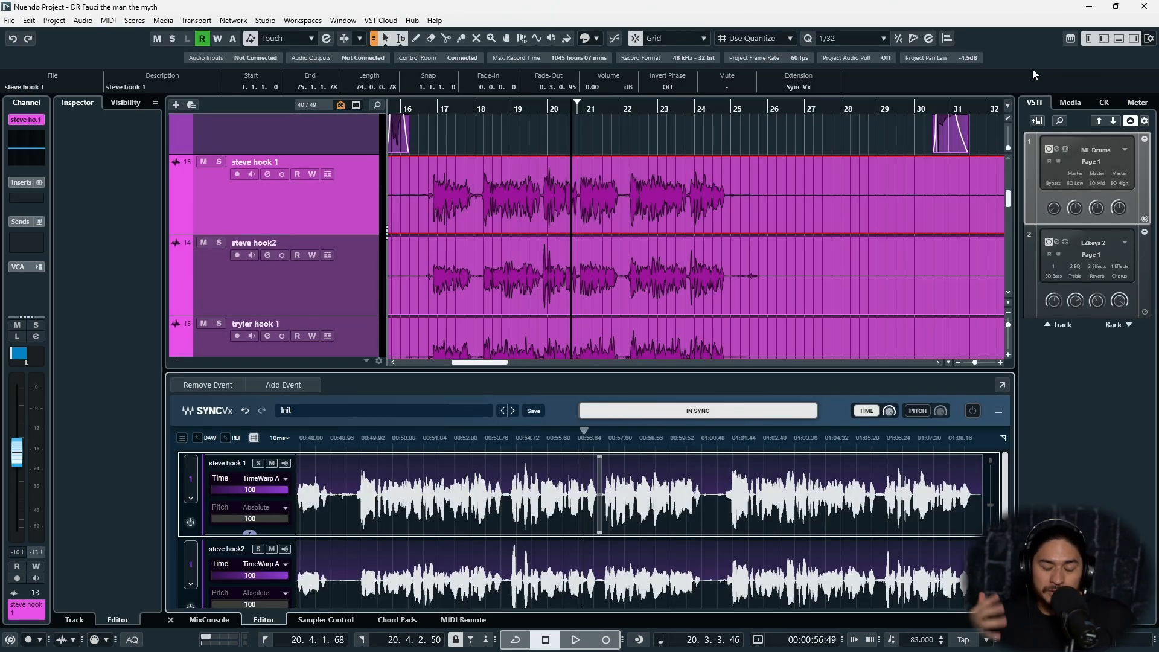